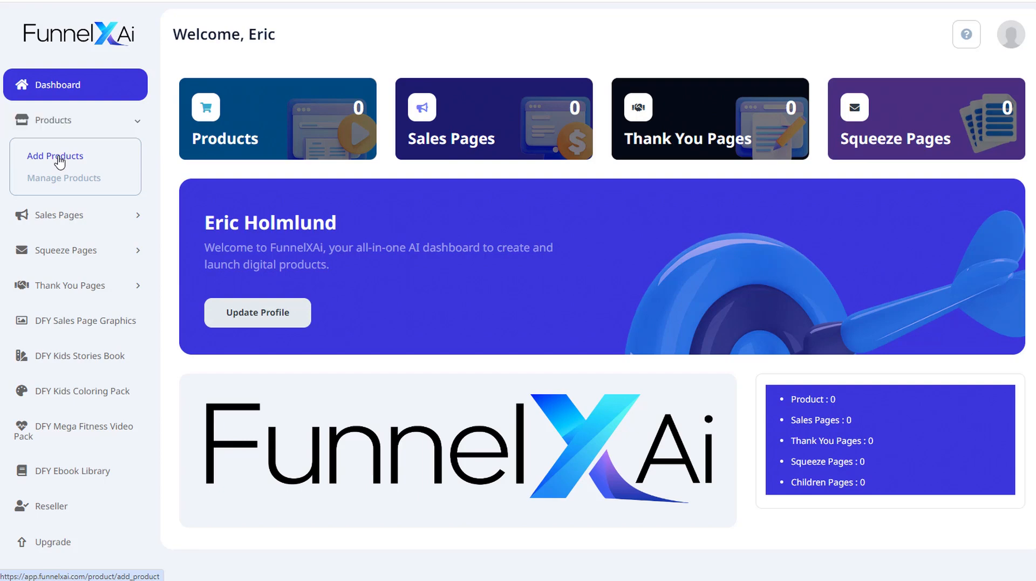
- Open the Add Products form and review the available product categories
{"action": "left_click", "coordinate": [59, 161]}
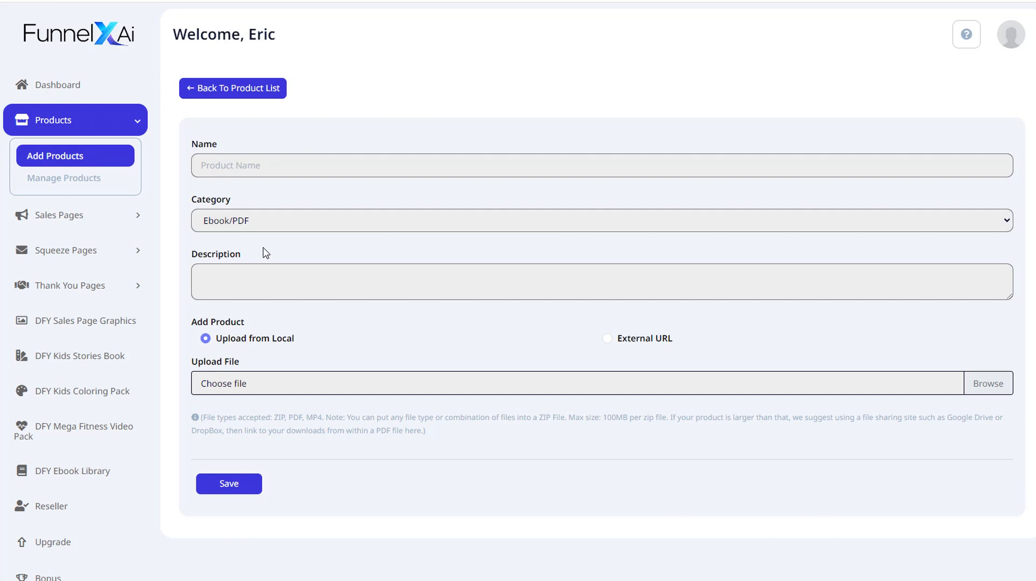
{"action": "left_click", "coordinate": [267, 230]}
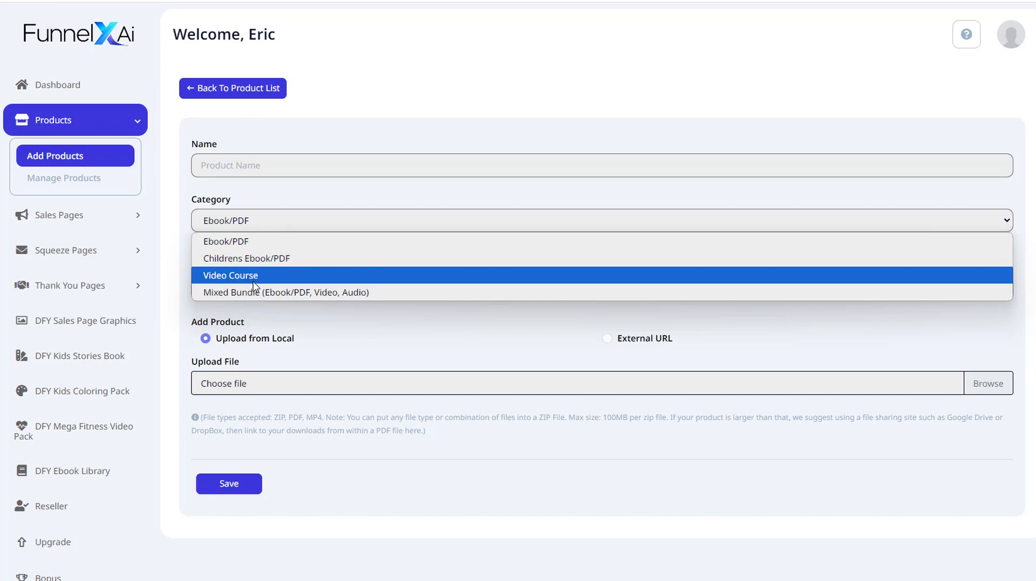
{"action": "left_click", "coordinate": [256, 189]}
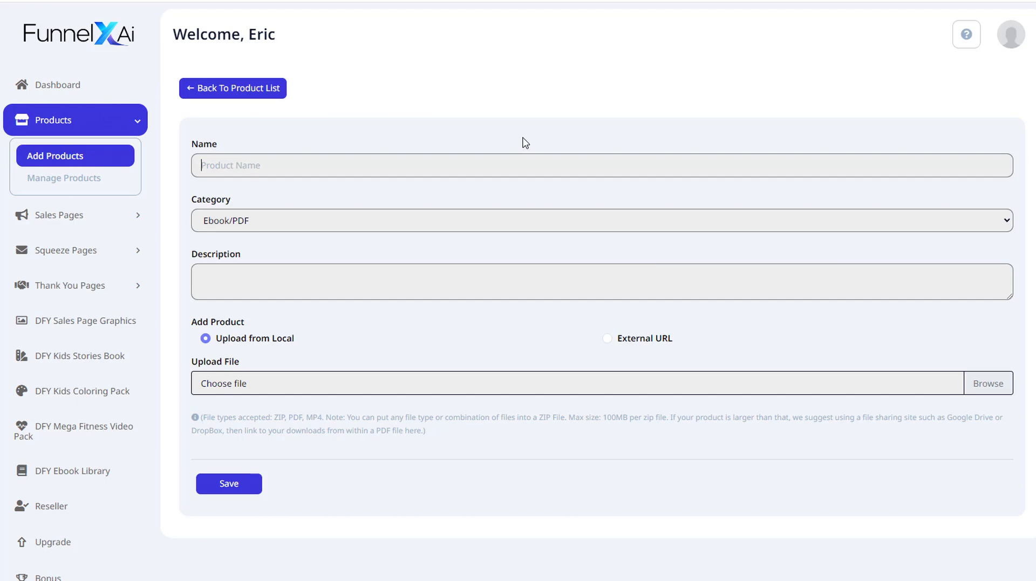
- Switch to the ebook PDF in Acrobat to check its title, then return to the product form
{"action": "key", "text": "alt+Tab"}
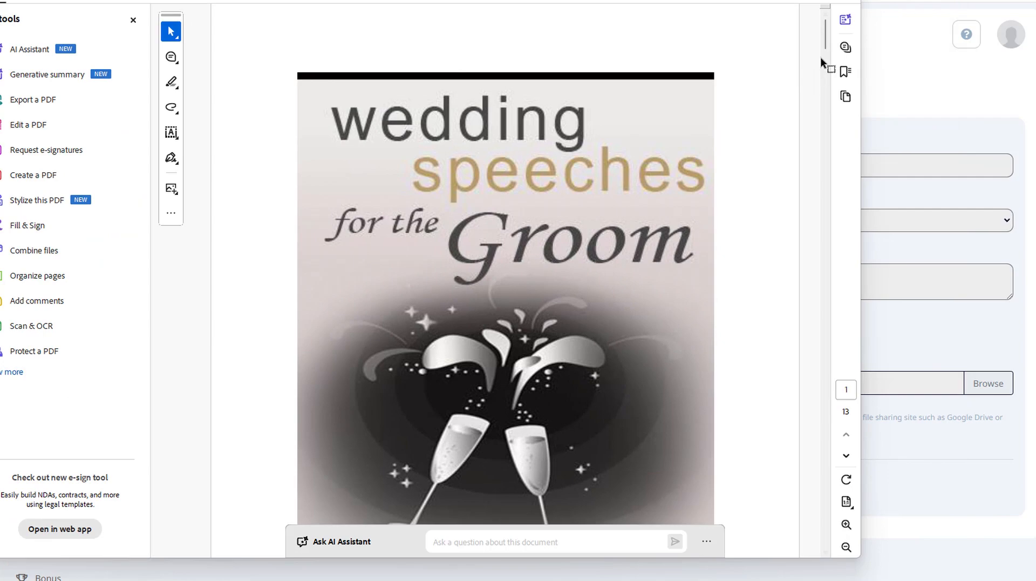
{"action": "left_click_drag", "start_coordinate": [825, 35], "coordinate": [825, 76]}
{"action": "left_click_drag", "start_coordinate": [636, 0], "coordinate": [47, 76]}
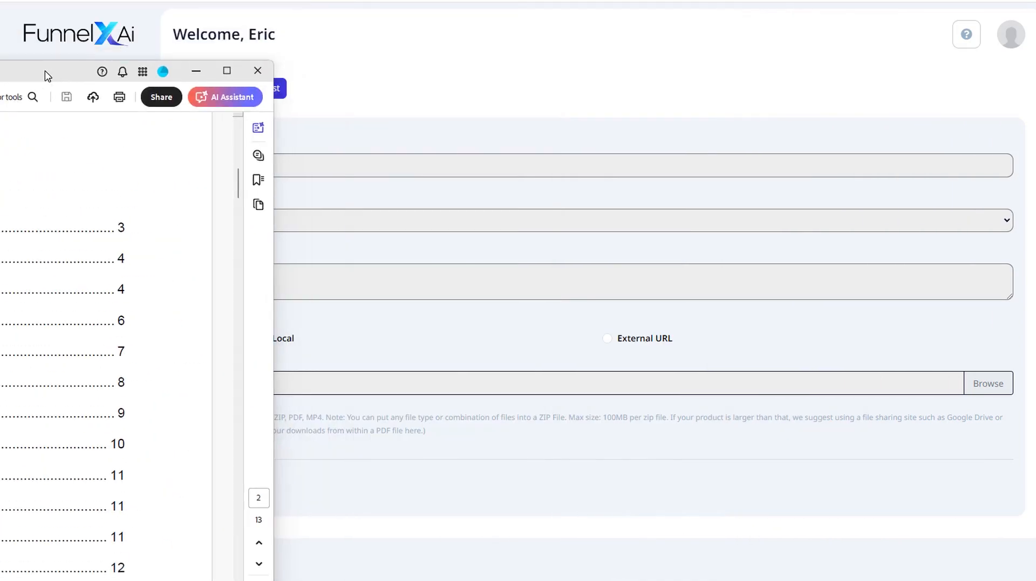
{"action": "left_click", "coordinate": [195, 71]}
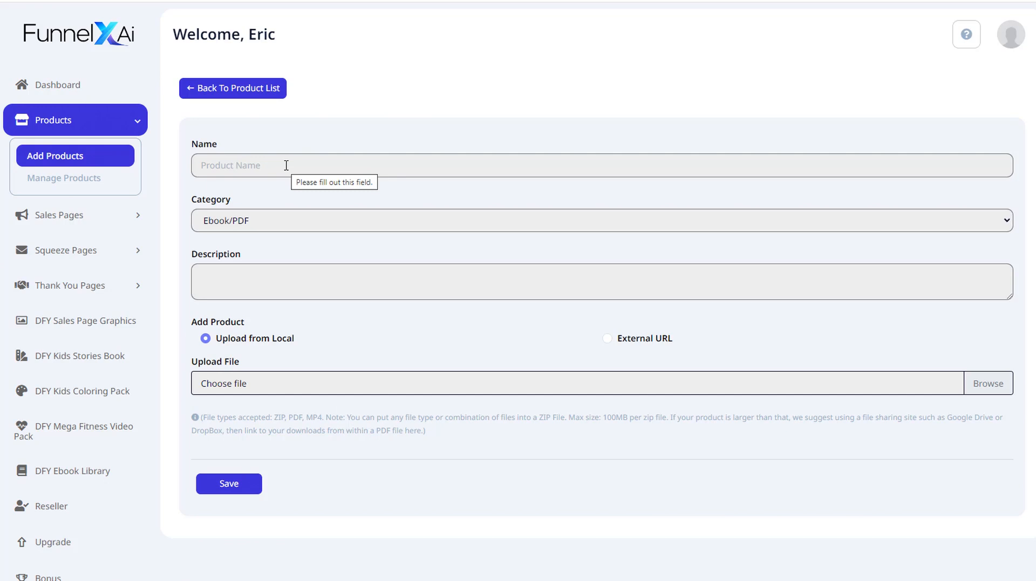
- Name the product Wedding Speeches for the Groom and copy that name
{"action": "left_click", "coordinate": [235, 158]}
{"action": "type", "text": "Wedding Speeches for the Groom"}
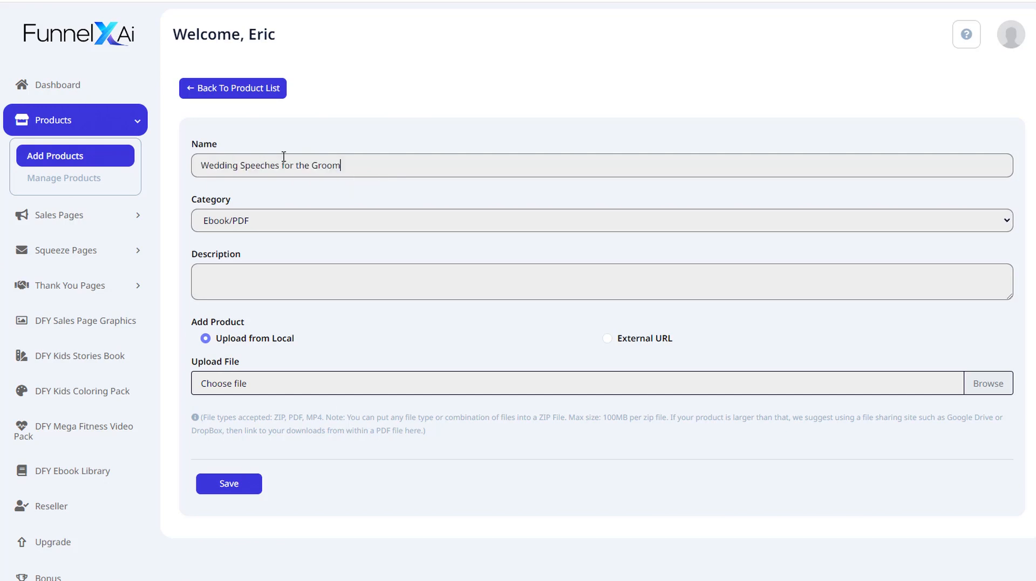
{"action": "left_click_drag", "start_coordinate": [357, 168], "coordinate": [169, 164]}
{"action": "key", "text": "ctrl+c"}
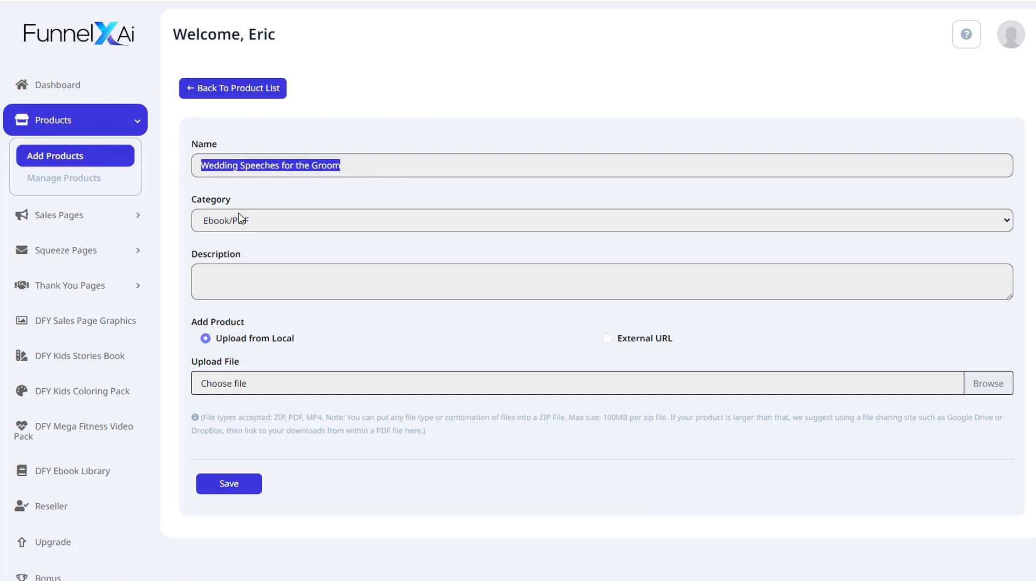
- Set the description to "Ebook containing Wedding Speeches for the Groom."
{"action": "left_click", "coordinate": [225, 271]}
{"action": "type", "text": "Ebook containing"}
{"action": "key", "text": "ctrl+v"}
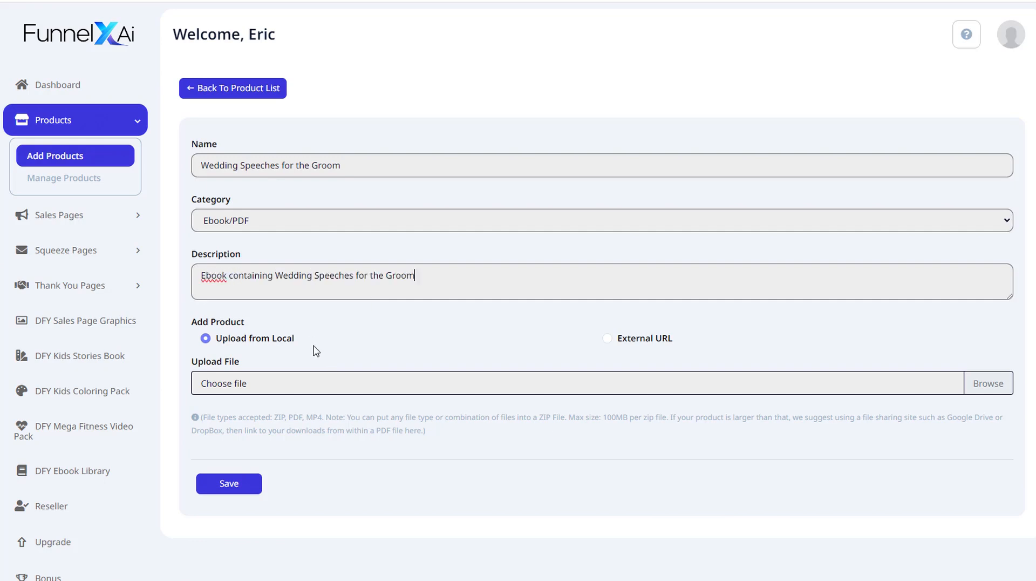
{"action": "type", "text": "."}
- Upload GroomsSpeech.pdf as the product file and save the new product
{"action": "left_click", "coordinate": [999, 388]}
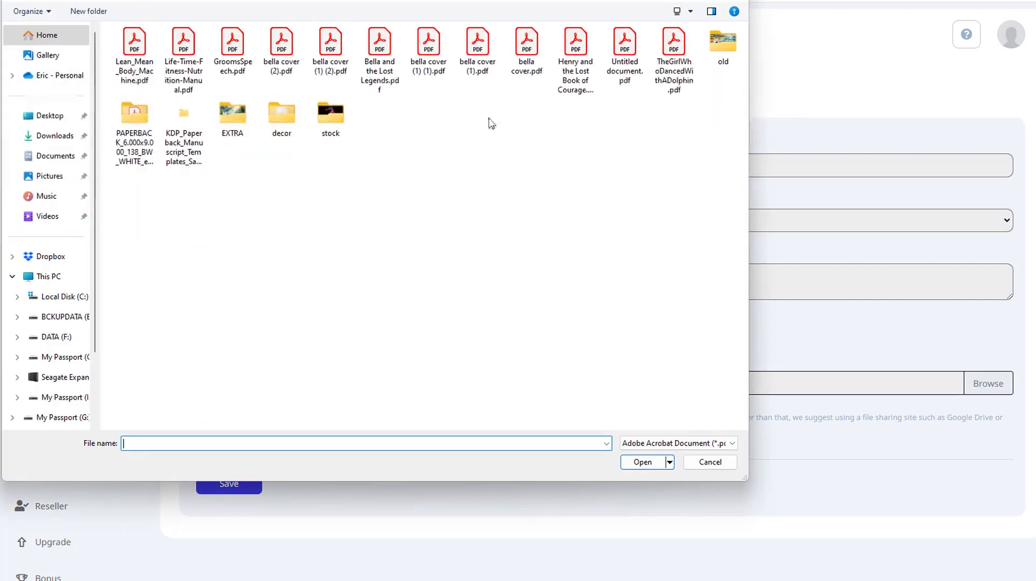
{"action": "left_click", "coordinate": [230, 44]}
{"action": "double_click", "coordinate": [230, 44]}
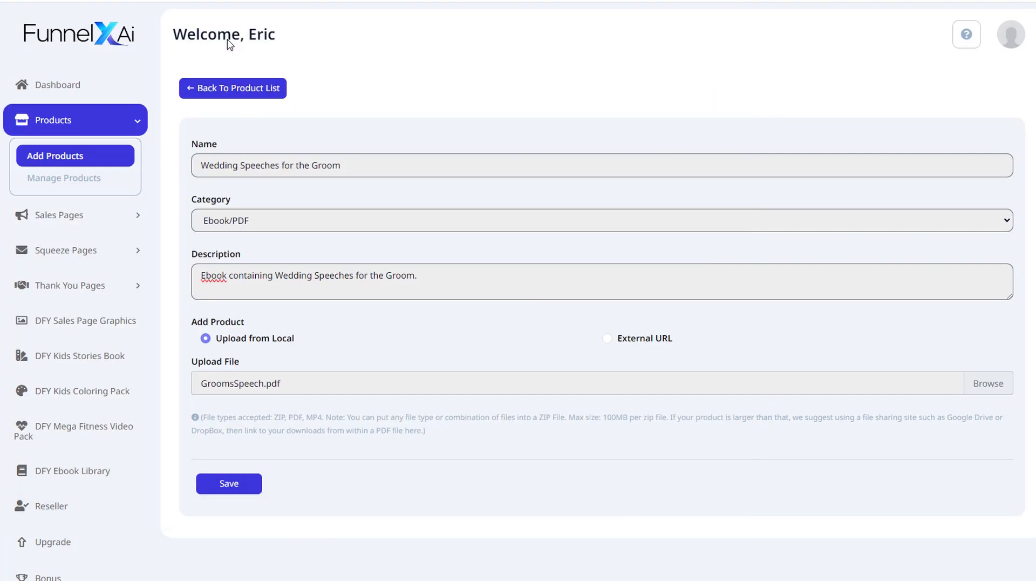
{"action": "left_click", "coordinate": [229, 484]}
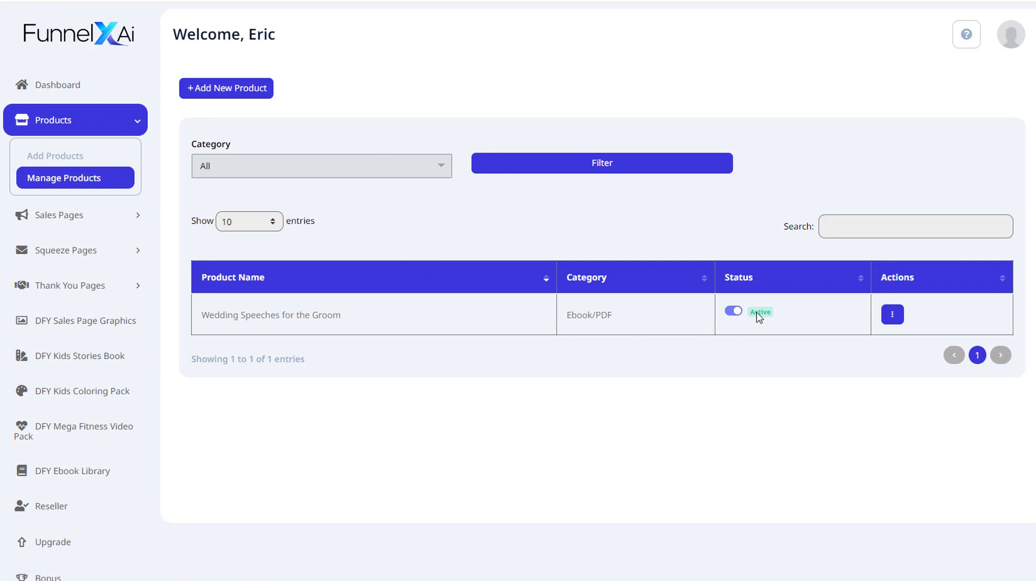
- Open the product's actions menu to view its URL, update and delete options
{"action": "left_click", "coordinate": [892, 319]}
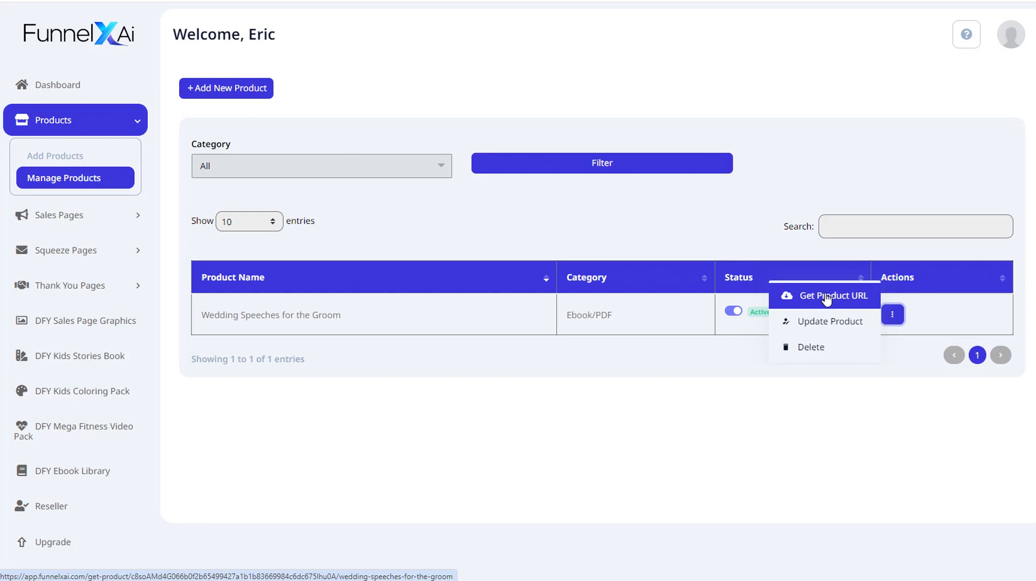
{"action": "left_click", "coordinate": [893, 314]}
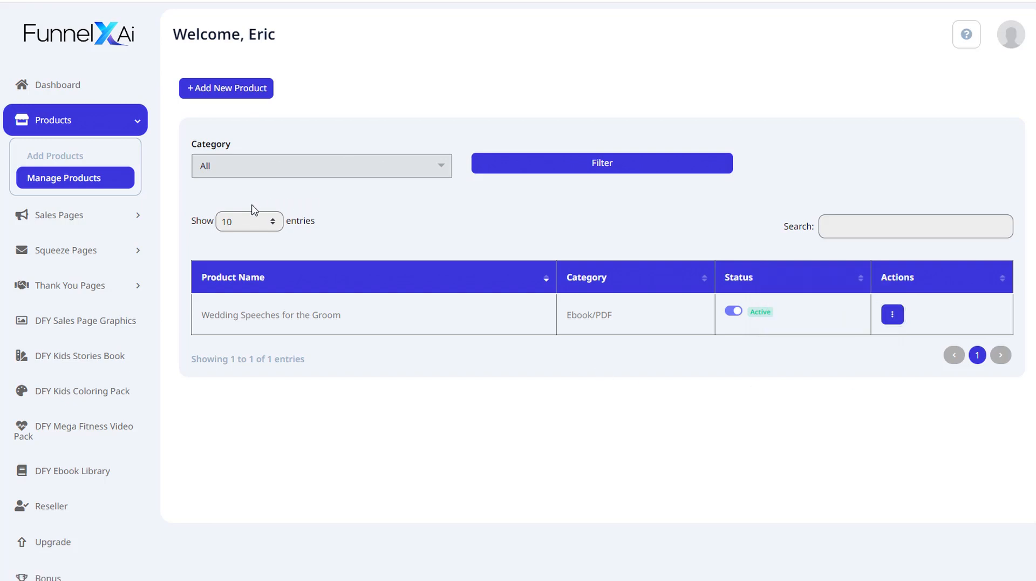
- Start a new sales page for the Wedding Speeches for the Groom product
{"action": "left_click", "coordinate": [134, 216]}
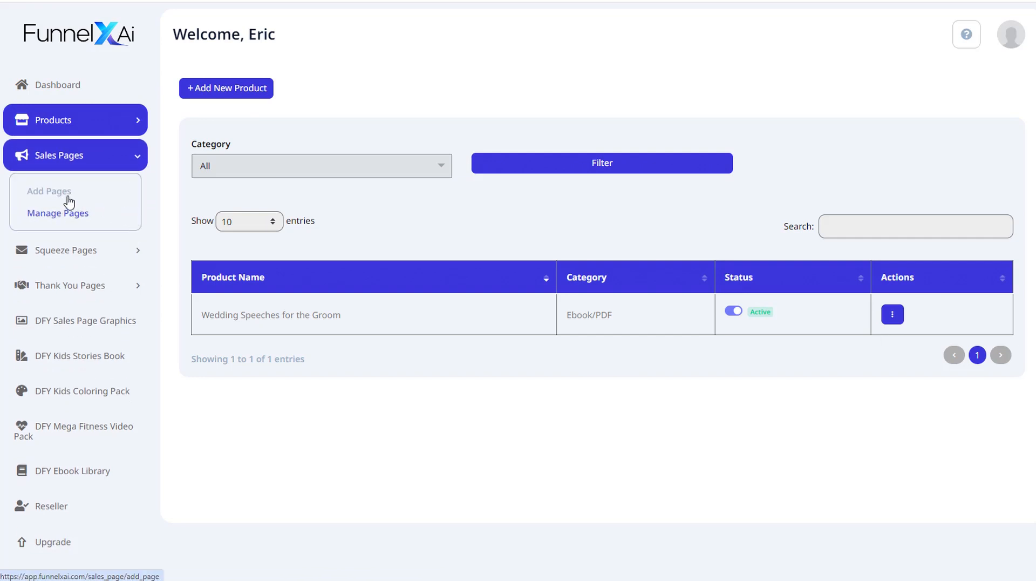
{"action": "left_click", "coordinate": [58, 195]}
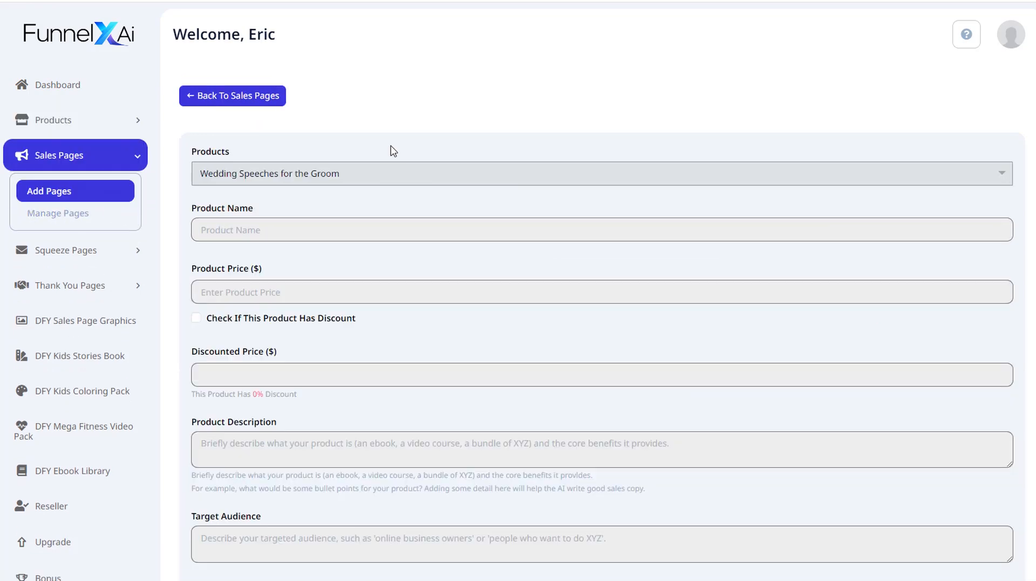
{"action": "left_click", "coordinate": [369, 175]}
{"action": "left_click", "coordinate": [377, 133]}
- Fill the sales page's product name with Wedding Speeches for the Groom
{"action": "left_click", "coordinate": [235, 233]}
{"action": "left_click", "coordinate": [323, 263]}
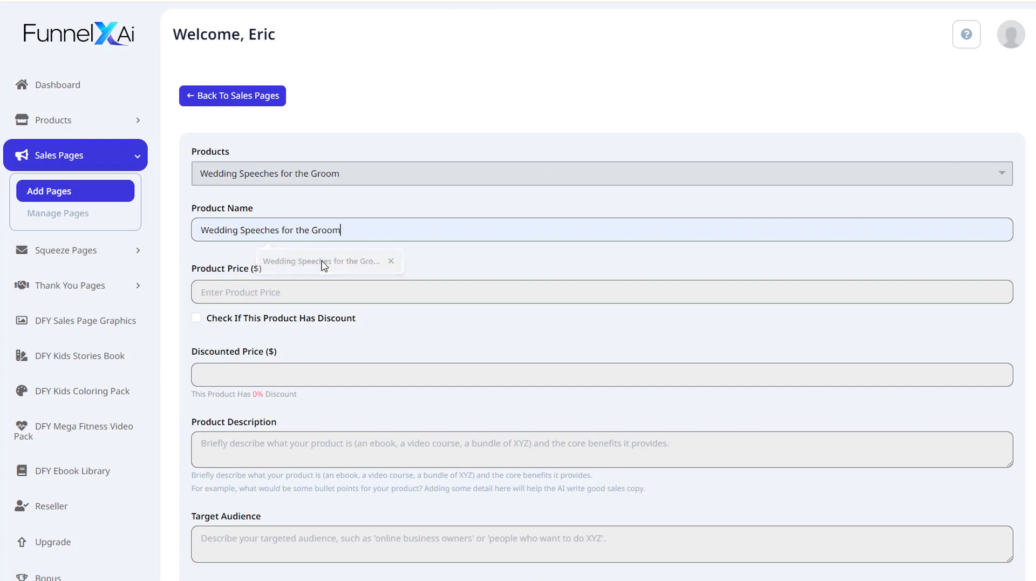
- Set the product price to 27, enable the discount, and set the discounted price to 17
{"action": "left_click", "coordinate": [218, 291]}
{"action": "type", "text": "27"}
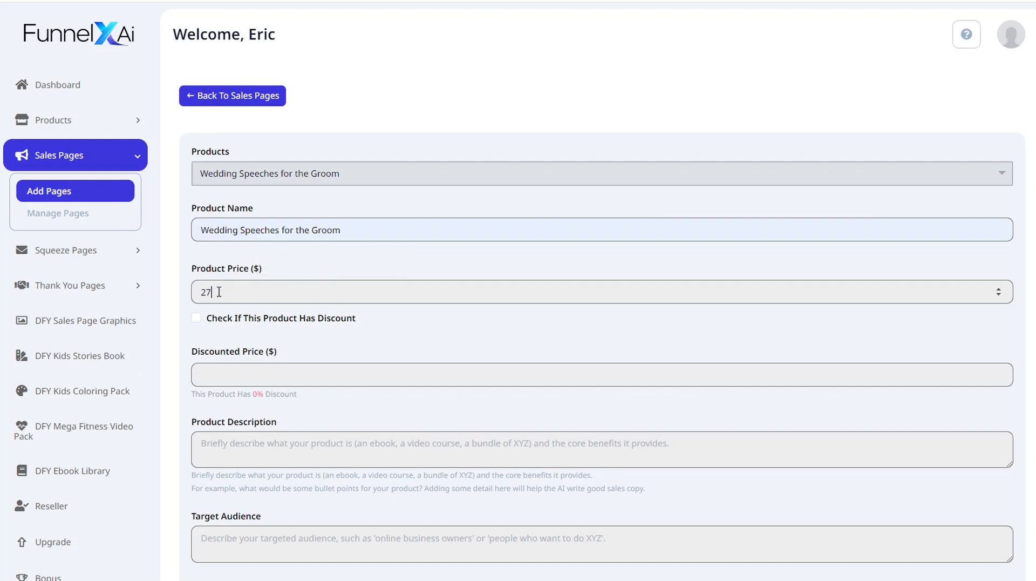
{"action": "left_click", "coordinate": [197, 318]}
{"action": "left_click", "coordinate": [246, 373]}
{"action": "type", "text": "17"}
- Paste a description about prewritten groom speech templates and set the target audience to "A groom who is about to get married."
{"action": "type", "text": "This is an ebook containing several prewritten speech templates that will work for any groom. You will receive various speech templates for sentimental speeches, funny speeches, ice-breakers, and more. These are proven effective and can be customized by filling in the blanks."}
{"action": "scroll", "coordinate": [354, 471], "scroll_direction": "down", "scroll_amount": 4}
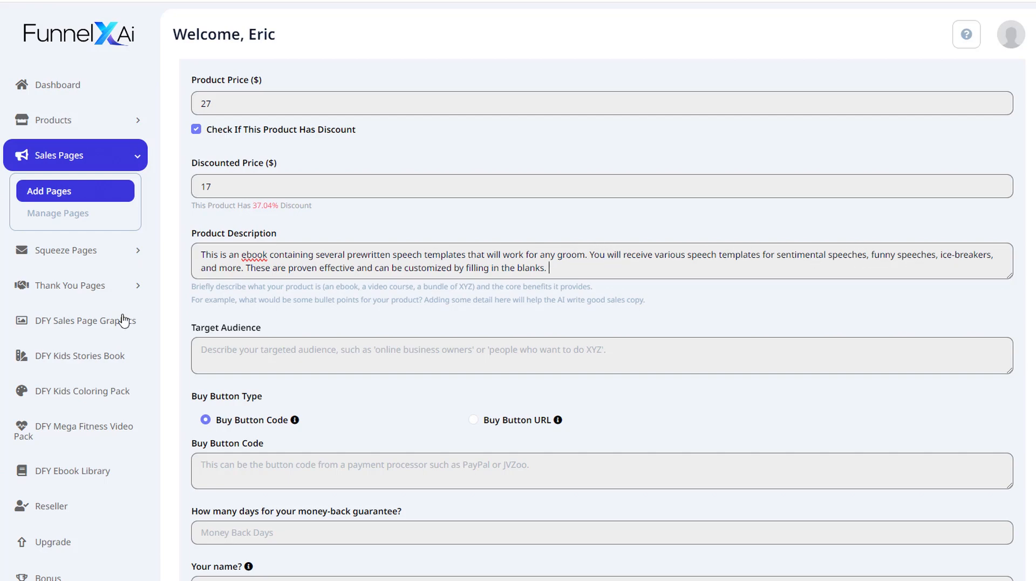
{"action": "left_click", "coordinate": [549, 268]}
{"action": "type", "text": "A groom who is about to get married."}
{"action": "scroll", "coordinate": [381, 402], "scroll_direction": "down", "scroll_amount": 4}
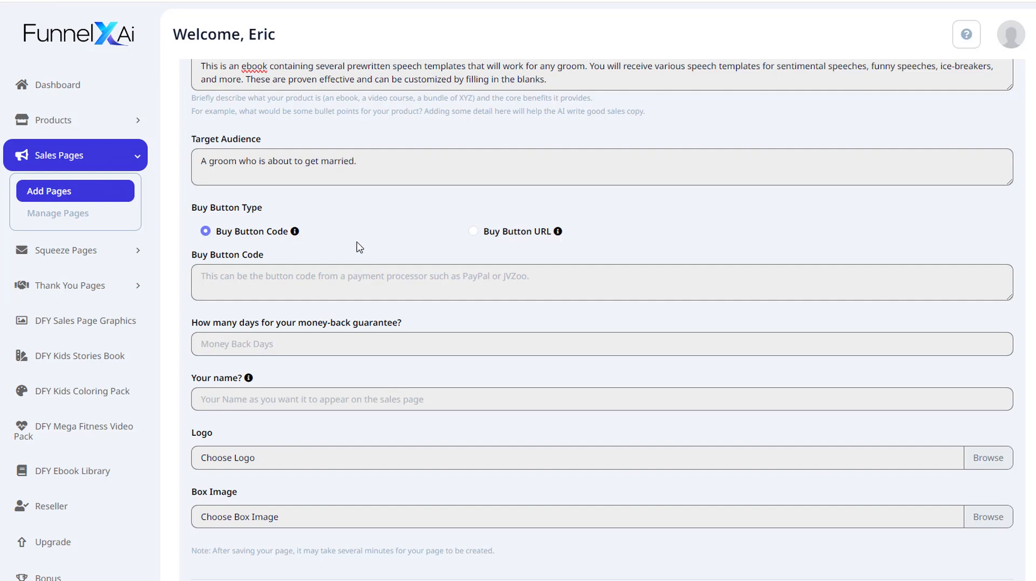
- Paste "<paypal button code>" as the buy button code
{"action": "left_click", "coordinate": [376, 283]}
{"action": "type", "text": "<paypal button code>"}
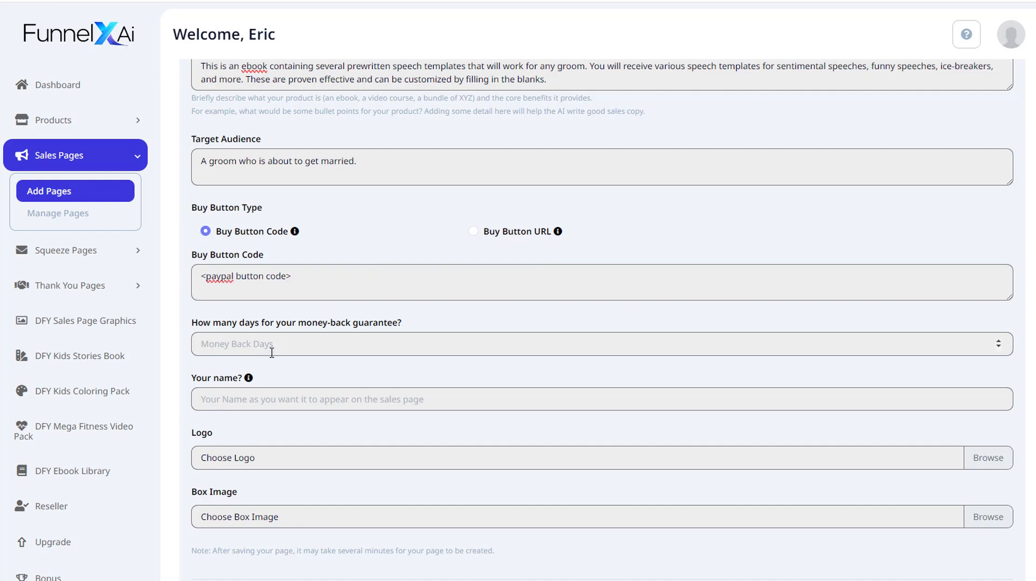
- Set the money-back guarantee to 30 days
{"action": "scroll", "coordinate": [270, 205], "scroll_direction": "down", "scroll_amount": 2}
{"action": "left_click_drag", "start_coordinate": [204, 198], "coordinate": [340, 190]}
{"action": "left_click", "coordinate": [340, 190]}
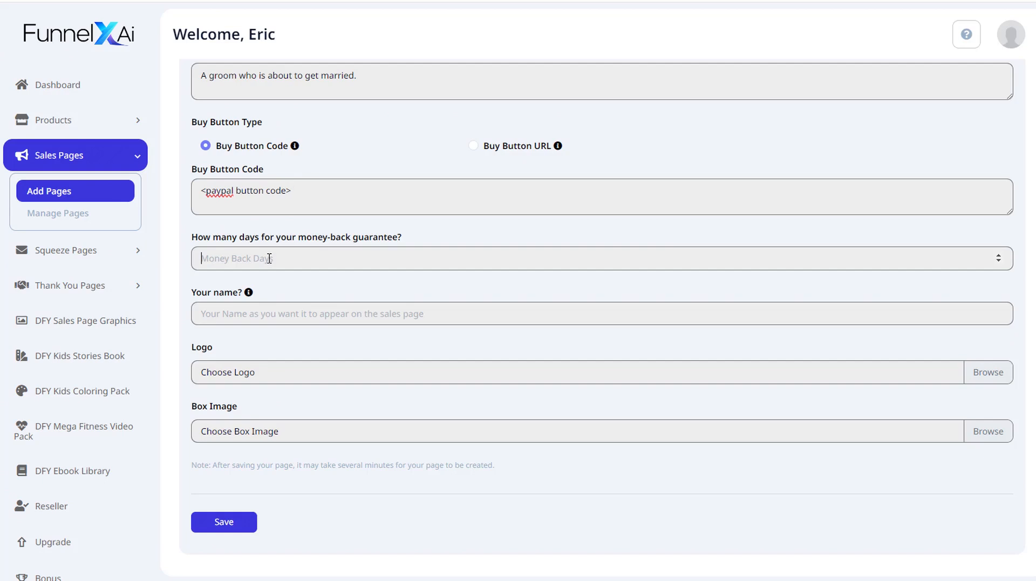
{"action": "type", "text": "30"}
- Enter the seller's full name in the Your name field
{"action": "left_click", "coordinate": [262, 318]}
{"action": "type", "text": "Jon Nickles"}
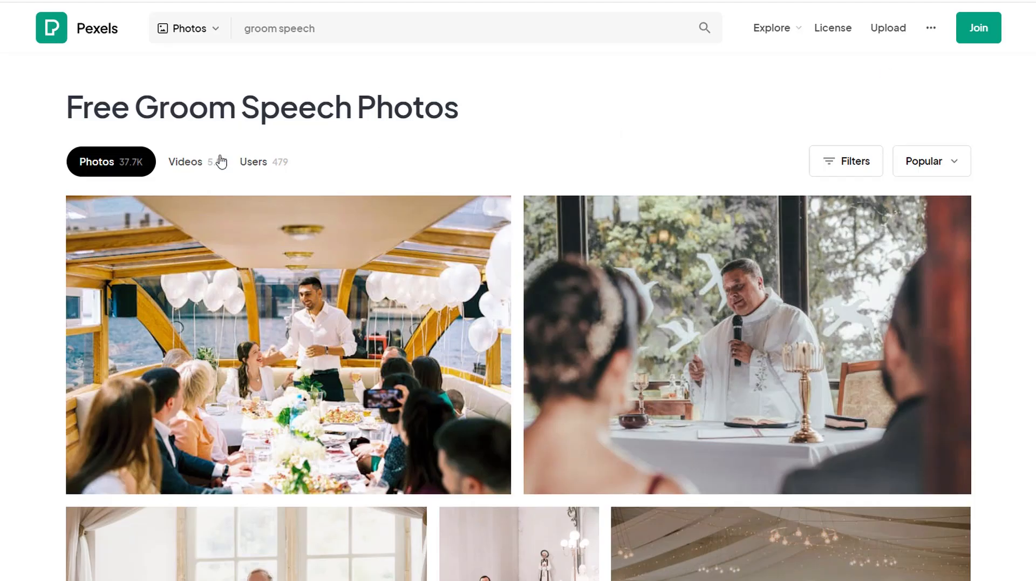
- Browse the Pexels groom speech photo results for a box image
{"action": "scroll", "coordinate": [630, 186], "scroll_direction": "down", "scroll_amount": 3}
{"action": "scroll", "coordinate": [630, 186], "scroll_direction": "down", "scroll_amount": 4}
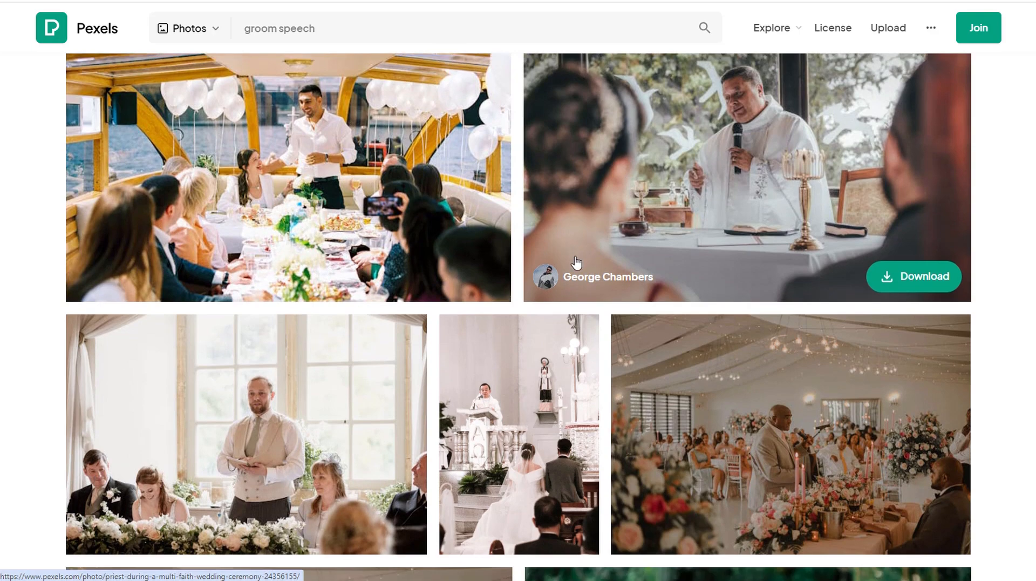
{"action": "scroll", "coordinate": [349, 352], "scroll_direction": "down", "scroll_amount": 2}
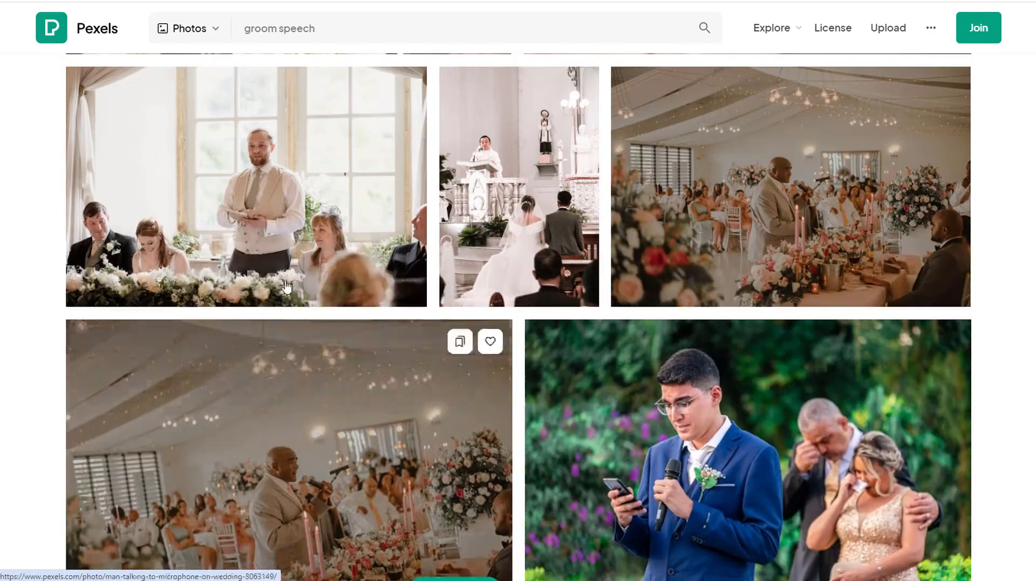
{"action": "left_click", "coordinate": [362, 281]}
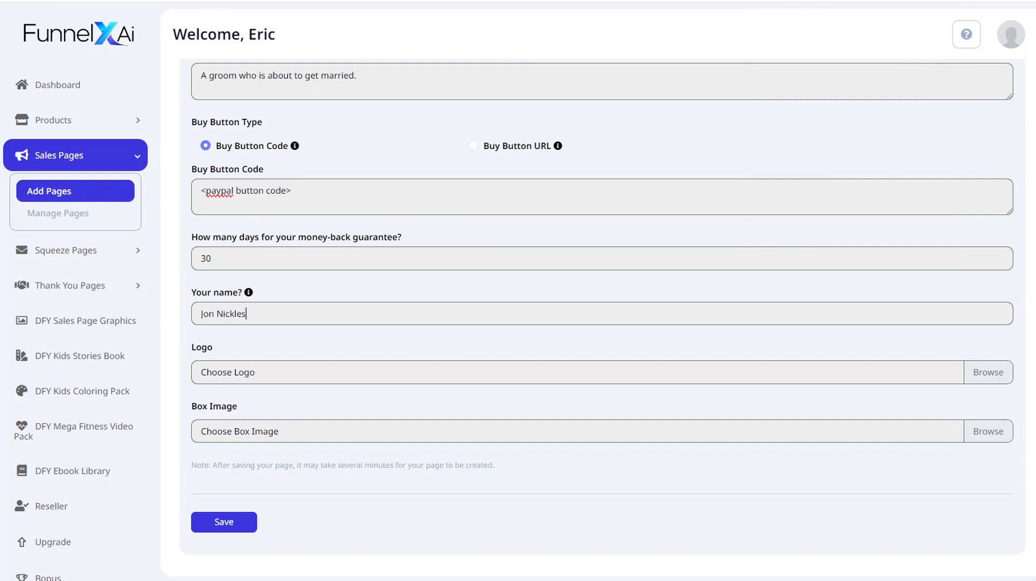
- Try to choose a box image from local files
{"action": "left_click", "coordinate": [990, 432]}
{"action": "double_click", "coordinate": [135, 60]}
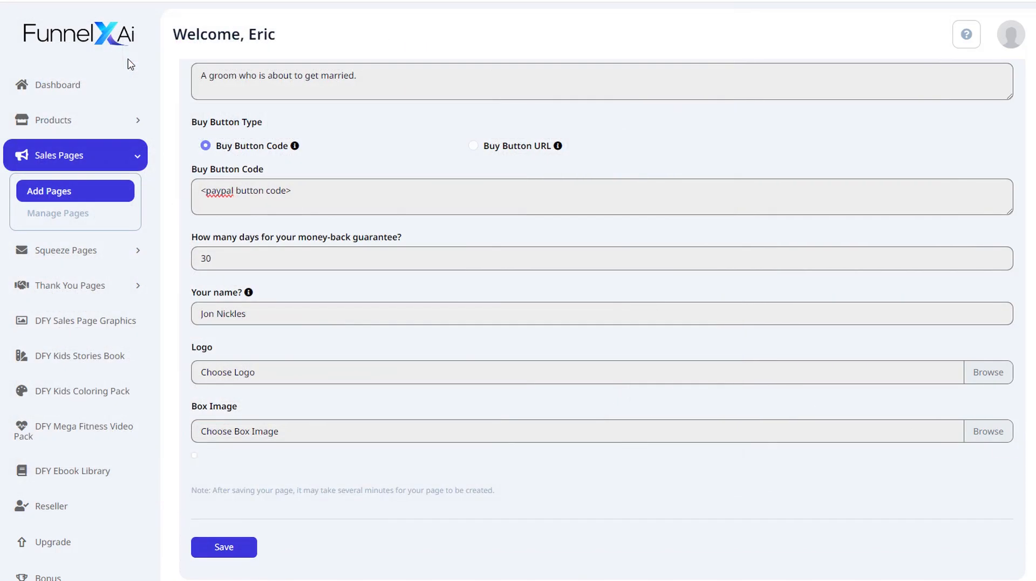
{"action": "scroll", "coordinate": [459, 471], "scroll_direction": "down", "scroll_amount": 2}
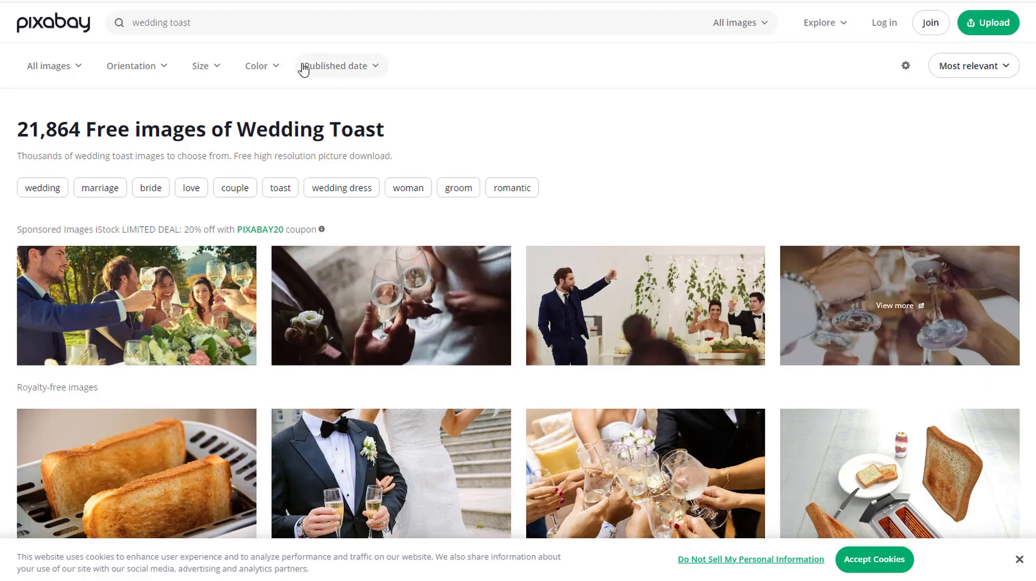
- Filter the Pixabay wedding toast results to illustrations and open the toasting champagne glasses vector
{"action": "scroll", "coordinate": [497, 336], "scroll_direction": "down", "scroll_amount": 5}
{"action": "scroll", "coordinate": [497, 338], "scroll_direction": "down", "scroll_amount": 5}
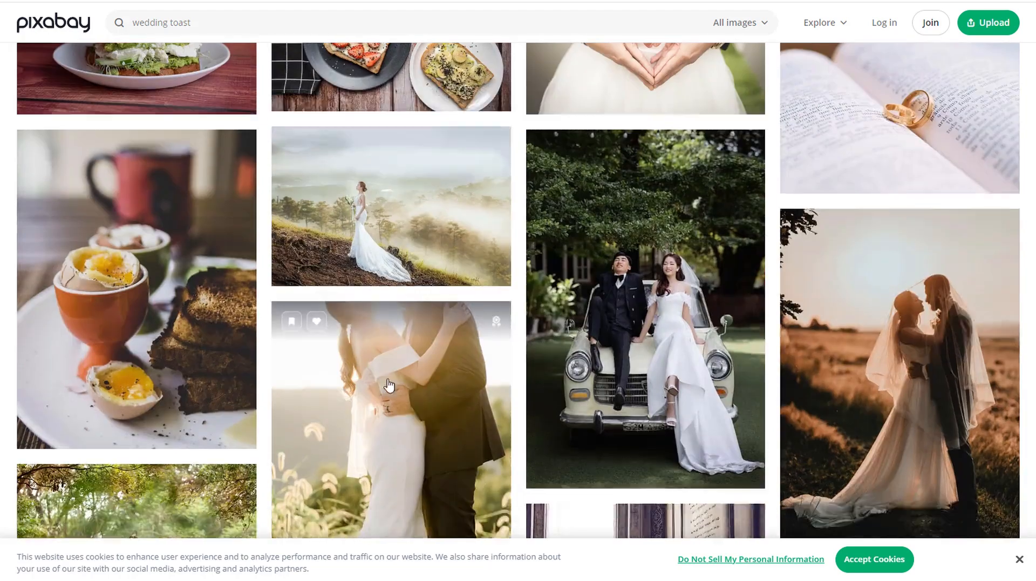
{"action": "scroll", "coordinate": [497, 337], "scroll_direction": "up", "scroll_amount": 12}
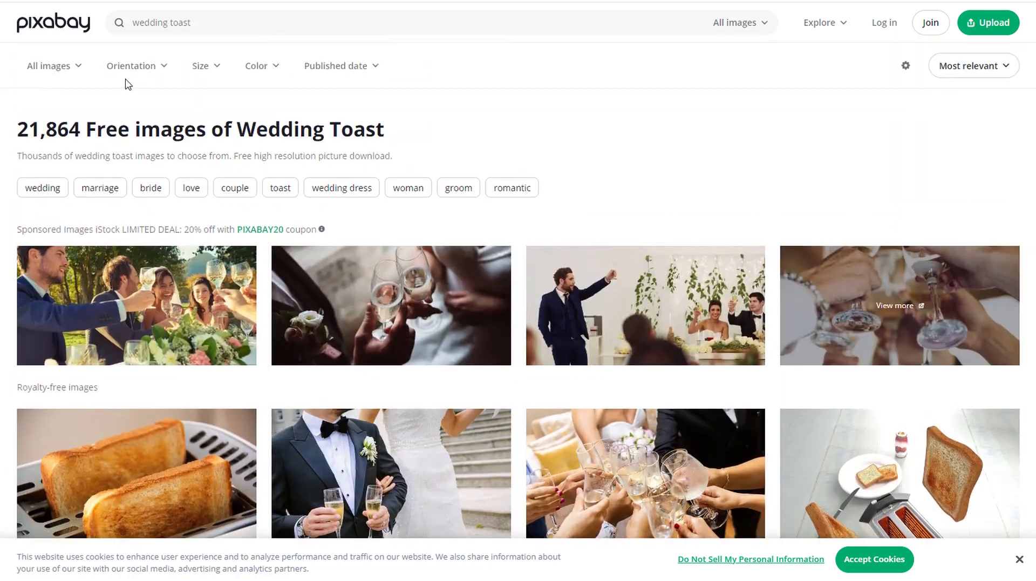
{"action": "left_click", "coordinate": [55, 69]}
{"action": "left_click", "coordinate": [81, 162]}
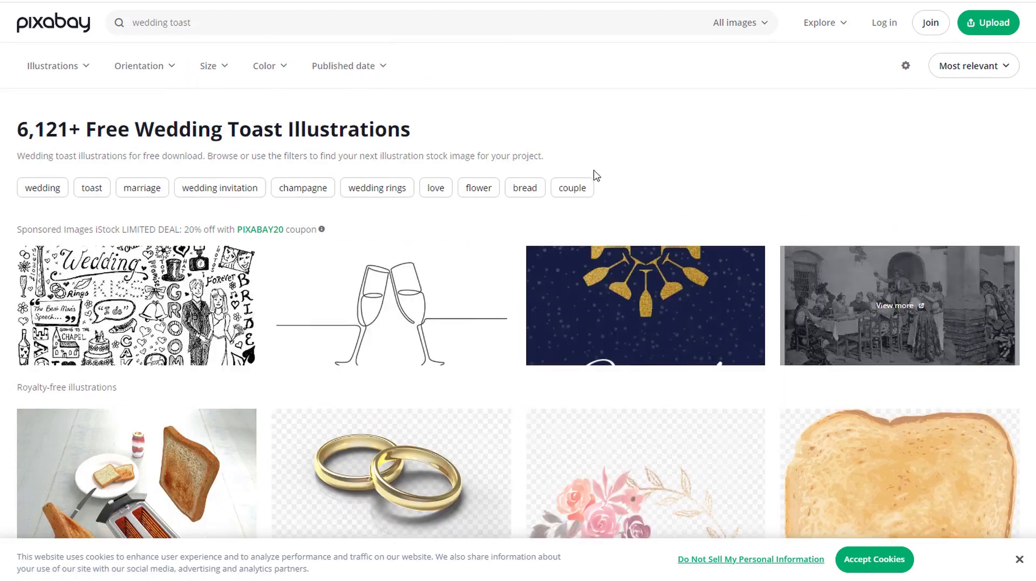
{"action": "scroll", "coordinate": [596, 185], "scroll_direction": "down", "scroll_amount": 1}
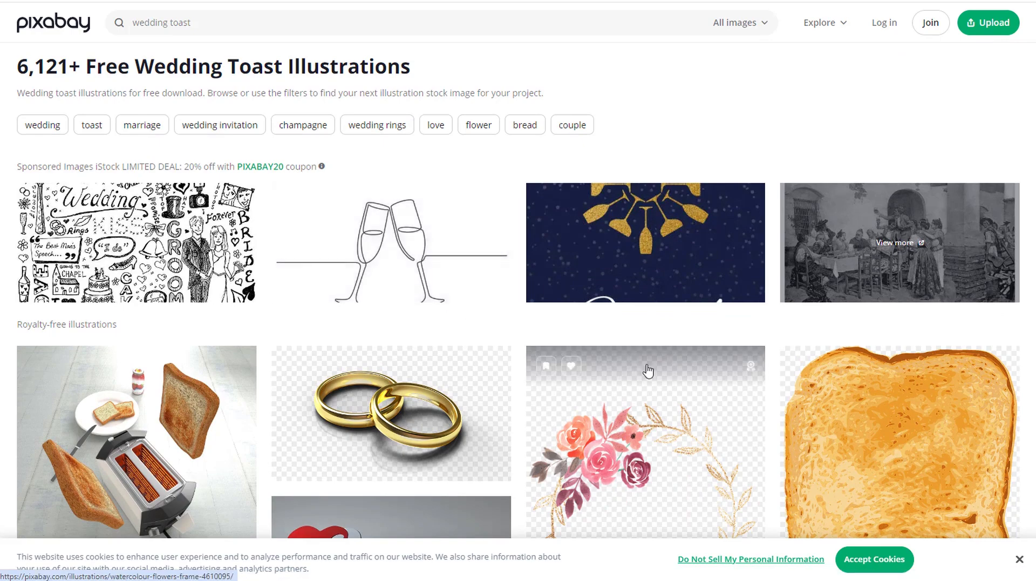
{"action": "scroll", "coordinate": [659, 366], "scroll_direction": "down", "scroll_amount": 10}
{"action": "scroll", "coordinate": [243, 306], "scroll_direction": "up", "scroll_amount": 2}
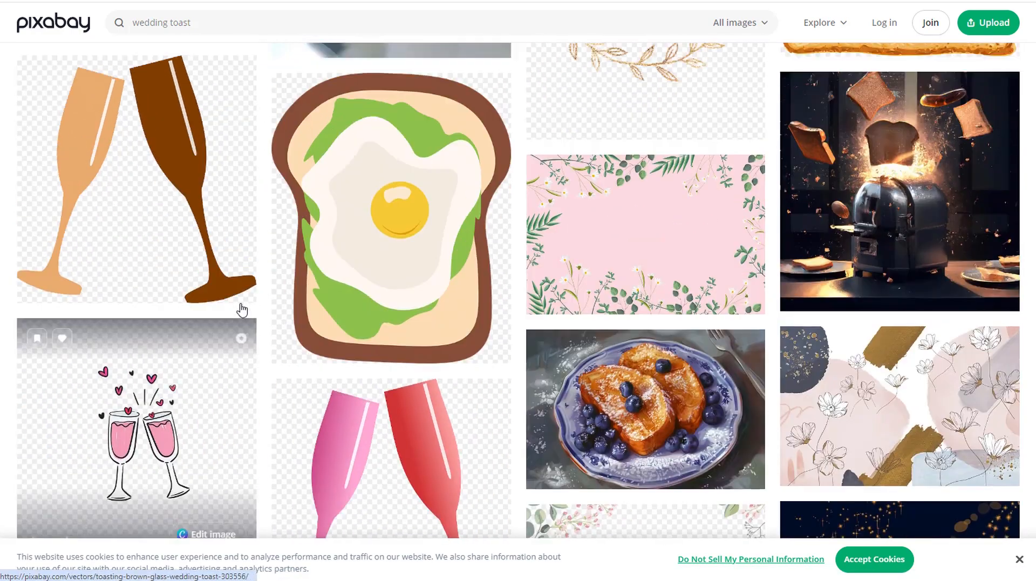
{"action": "left_click", "coordinate": [145, 249]}
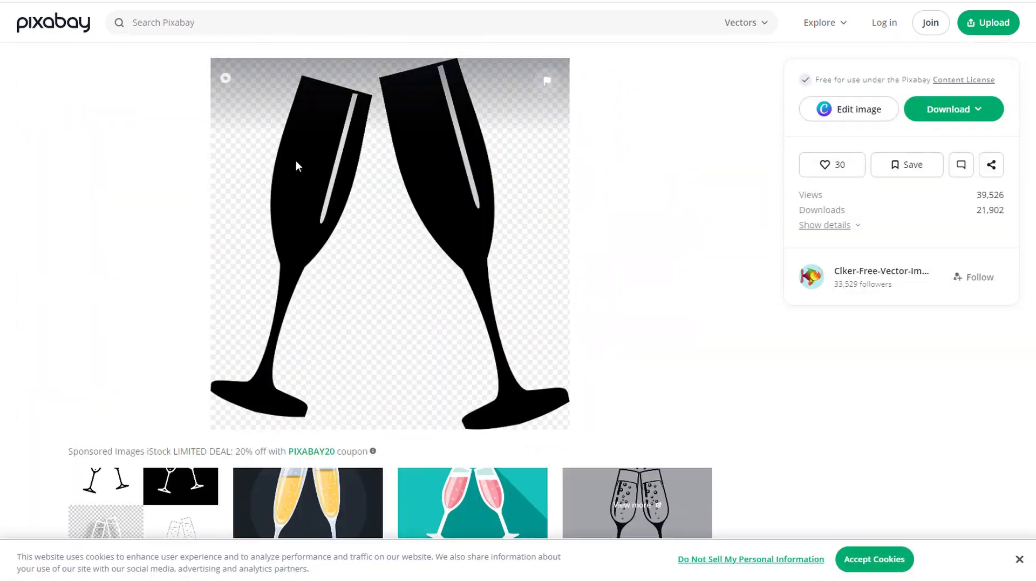
- Download the champagne glasses vector as a 1238×1280 PNG and upload it as the sales page logo
{"action": "left_click", "coordinate": [966, 109]}
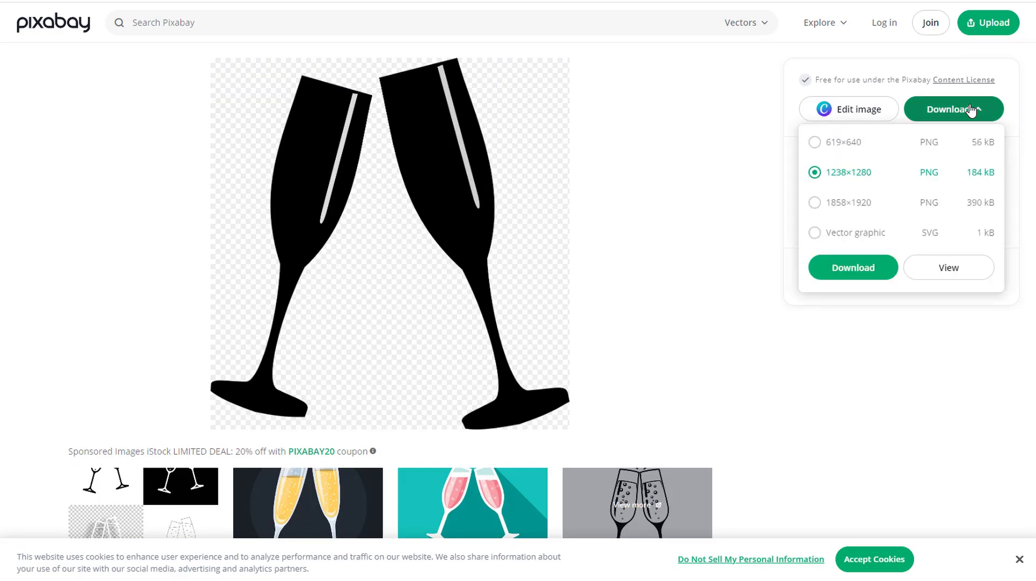
{"action": "left_click", "coordinate": [854, 266]}
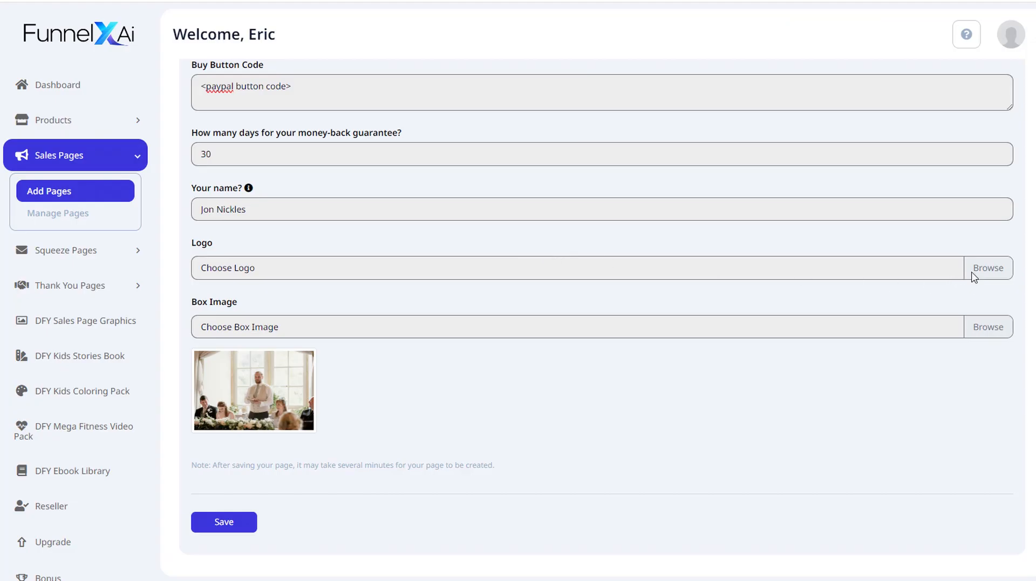
{"action": "left_click", "coordinate": [989, 268]}
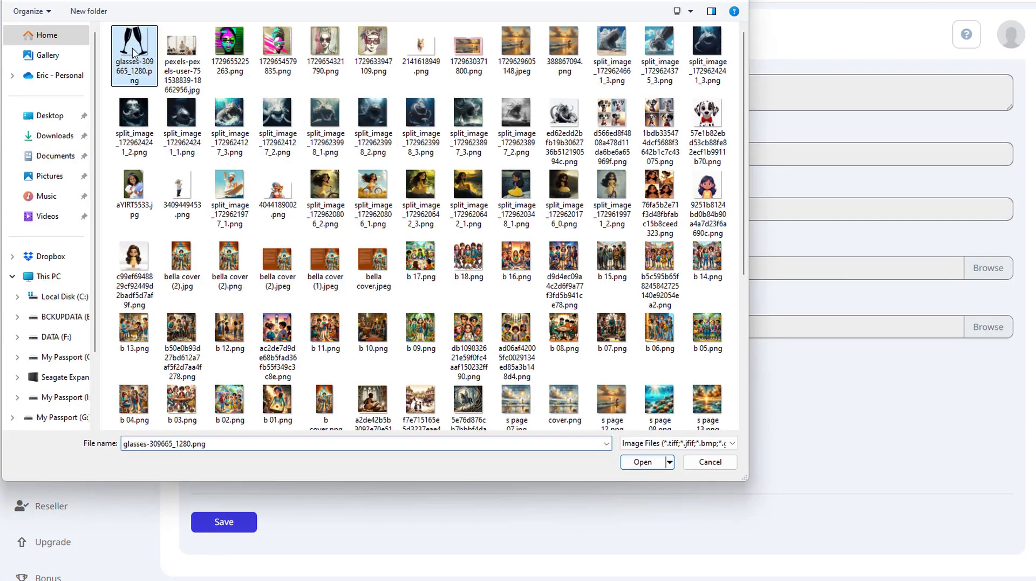
{"action": "double_click", "coordinate": [132, 49]}
- Save the new sales page
{"action": "scroll", "coordinate": [586, 343], "scroll_direction": "down", "scroll_amount": 3}
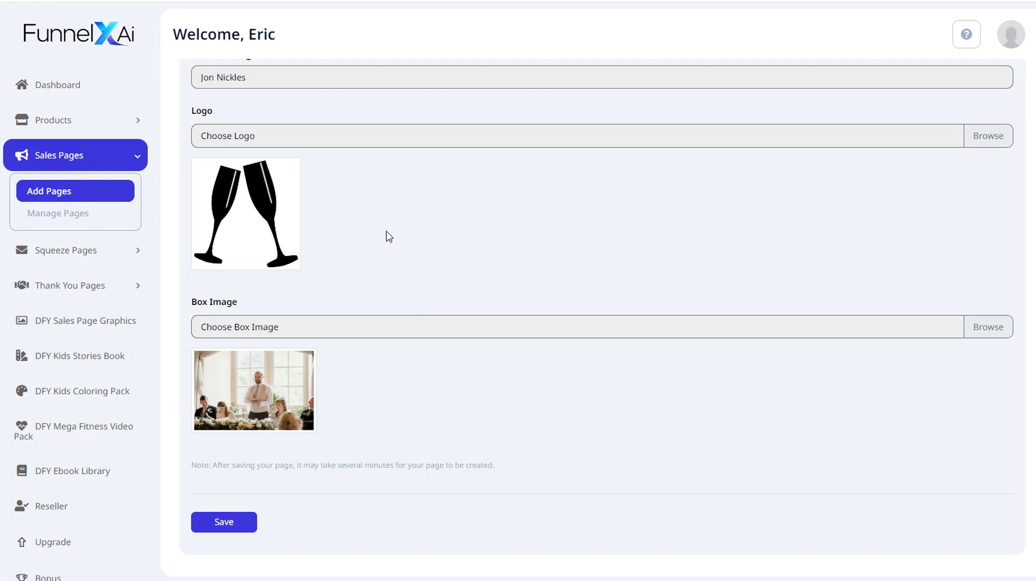
{"action": "scroll", "coordinate": [350, 272], "scroll_direction": "up", "scroll_amount": 1}
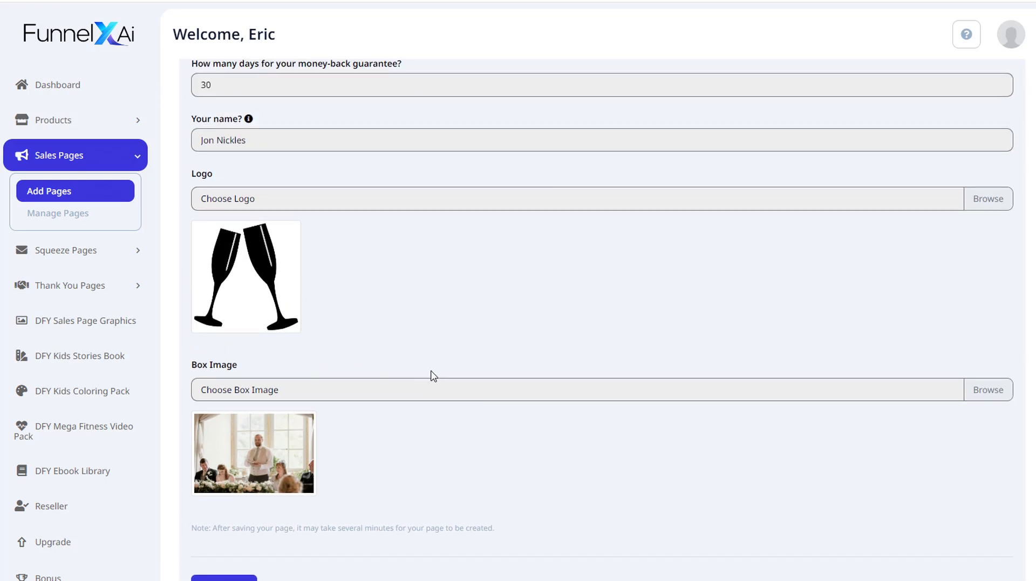
{"action": "scroll", "coordinate": [434, 376], "scroll_direction": "down", "scroll_amount": 1}
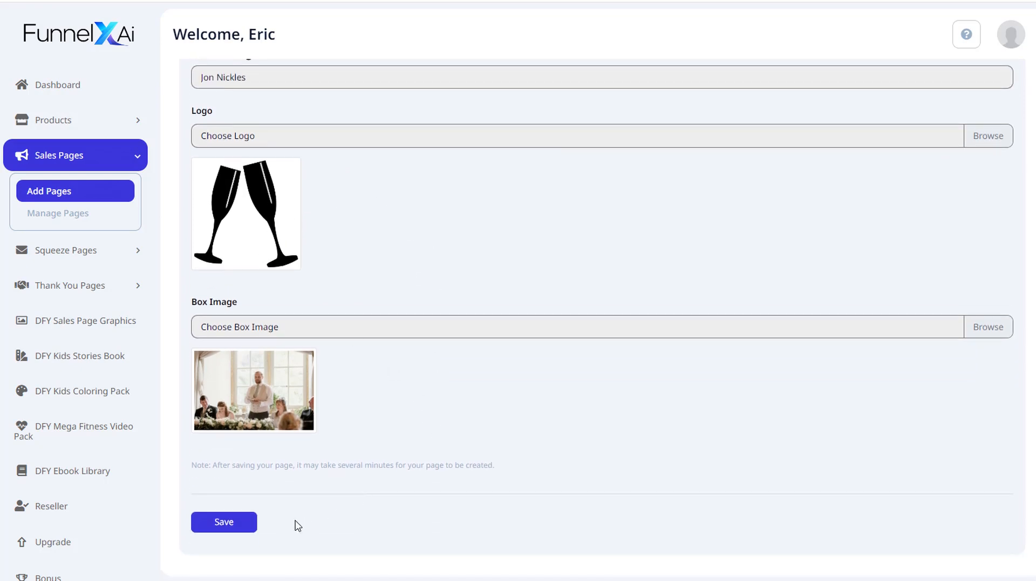
{"action": "left_click", "coordinate": [235, 523]}
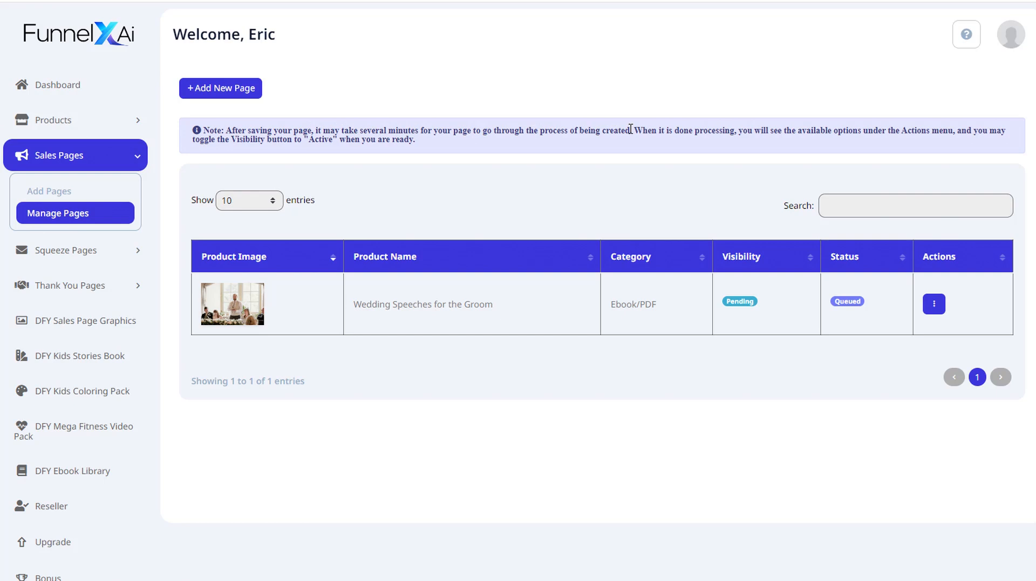
- Refresh the sales page list and switch the Wedding Speeches for the Groom page's visibility to Active
{"action": "left_click_drag", "start_coordinate": [631, 130], "coordinate": [438, 147]}
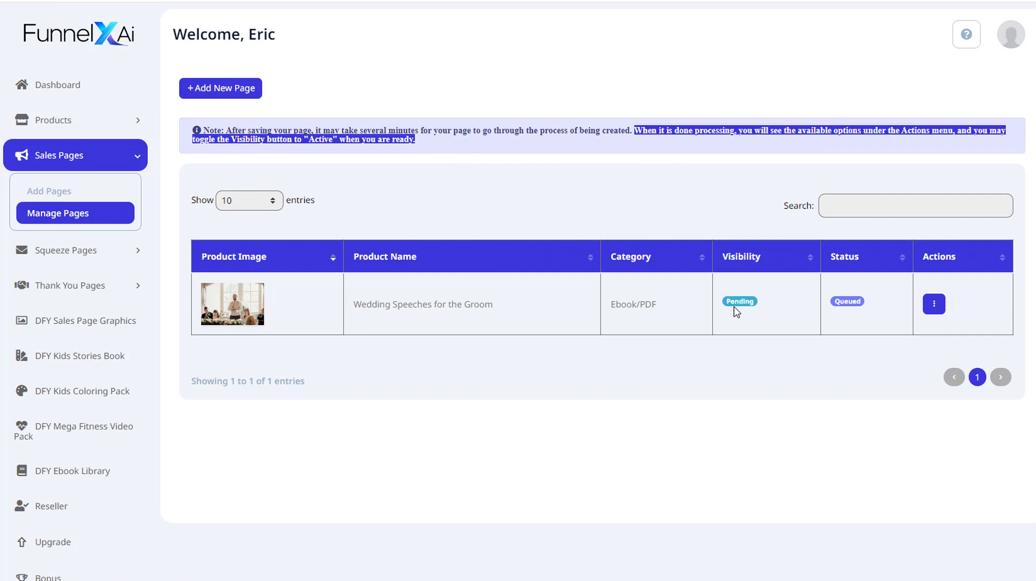
{"action": "left_click", "coordinate": [754, 326]}
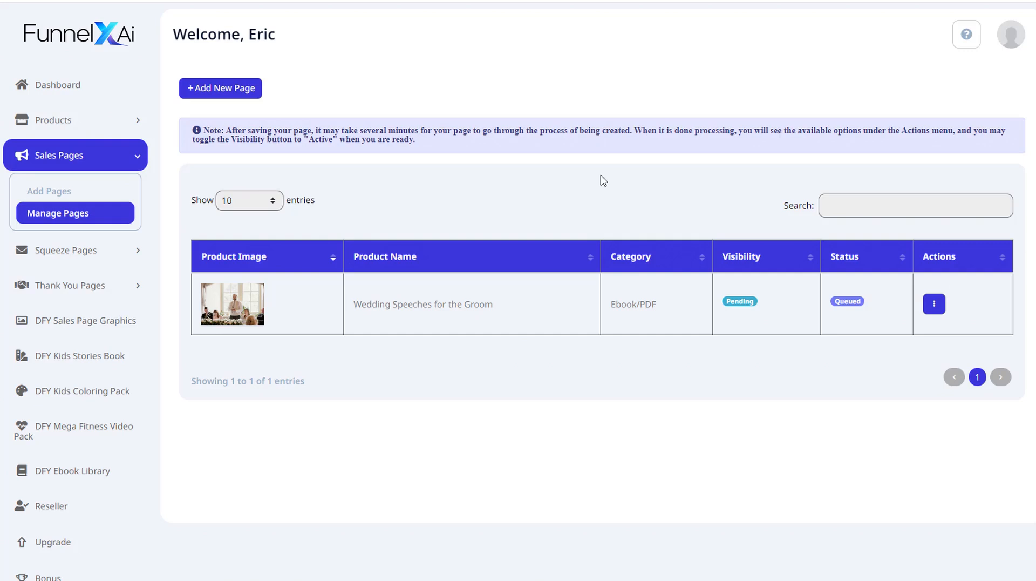
{"action": "key", "text": "F5"}
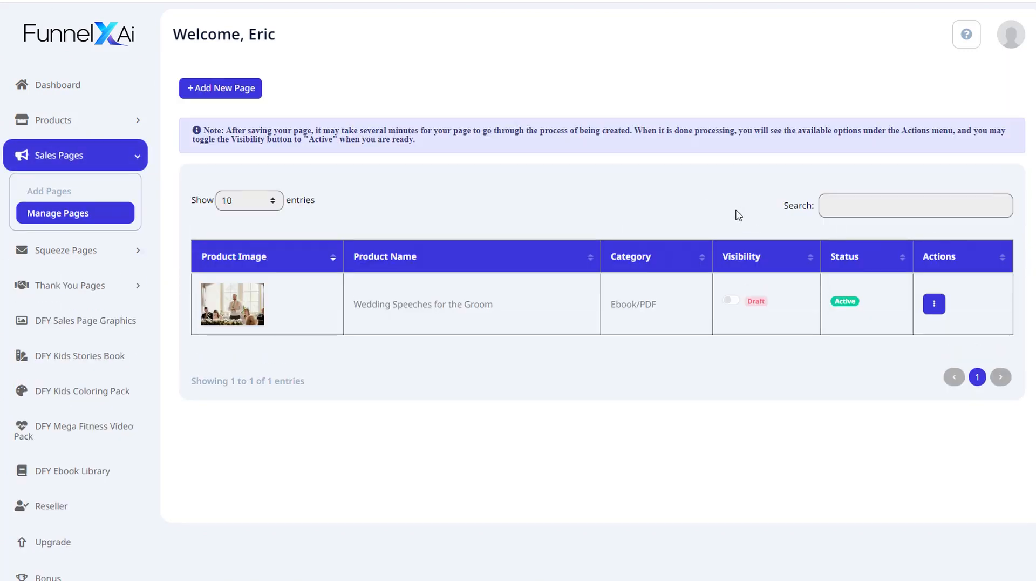
{"action": "left_click", "coordinate": [732, 301]}
- Open the Wedding Speeches for the Groom sales page in the Design editor
{"action": "left_click", "coordinate": [935, 308]}
{"action": "left_click", "coordinate": [955, 311]}
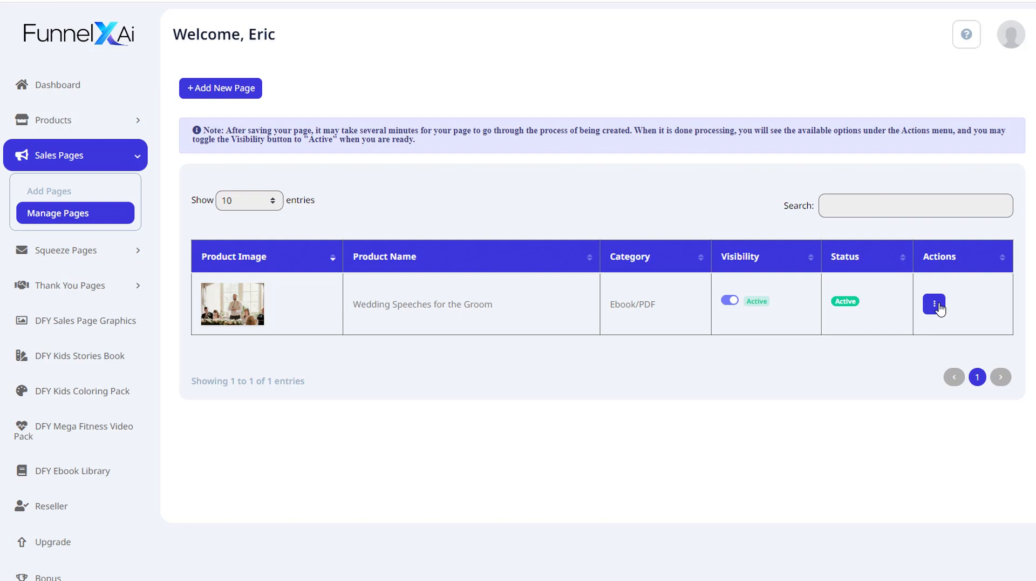
{"action": "left_click", "coordinate": [939, 308]}
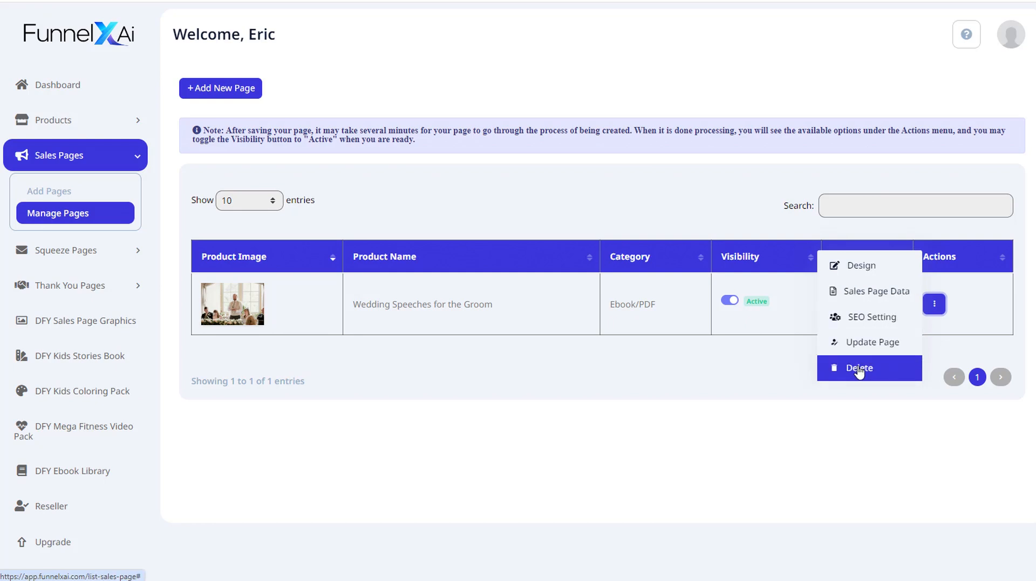
{"action": "left_click", "coordinate": [863, 266]}
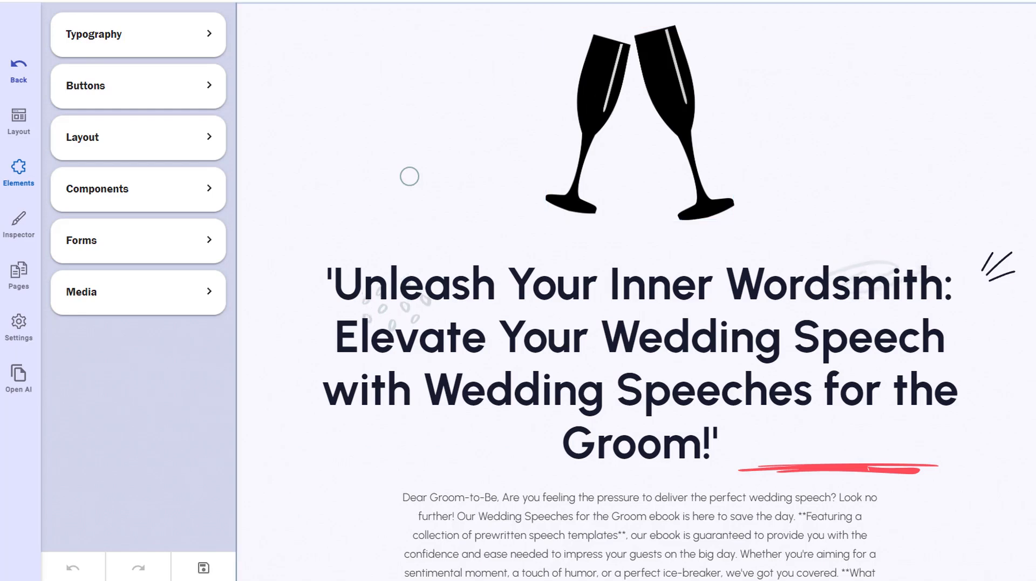
- Left-align the opening letter paragraph under the main headline
{"action": "scroll", "coordinate": [676, 95], "scroll_direction": "down", "scroll_amount": 3}
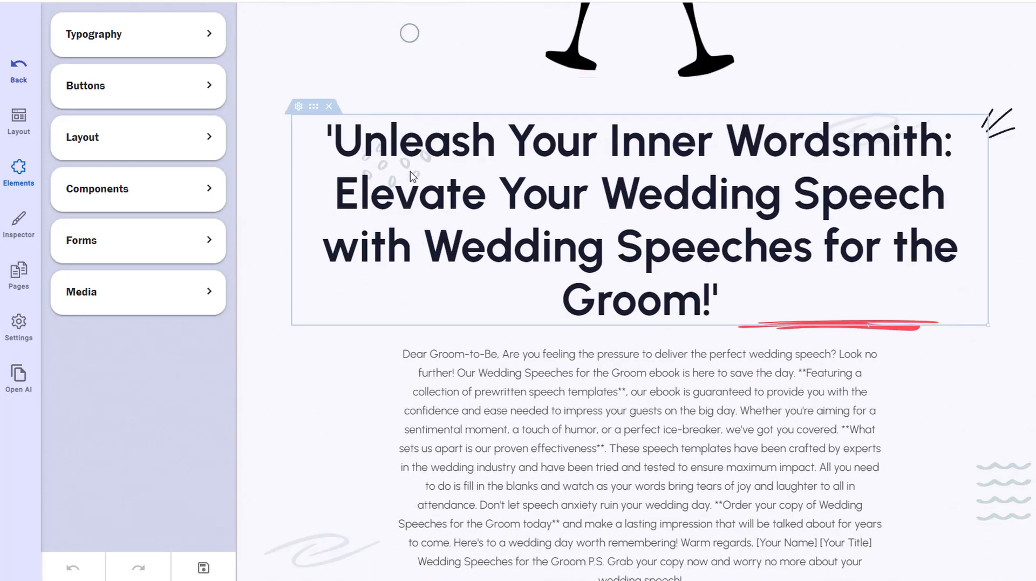
{"action": "left_click", "coordinate": [536, 201]}
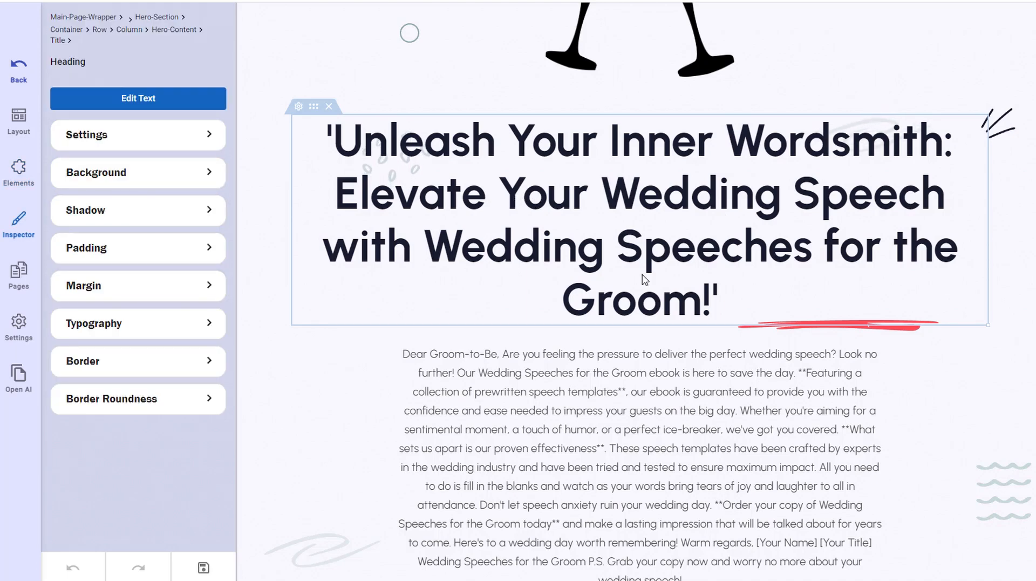
{"action": "left_click", "coordinate": [665, 373]}
{"action": "scroll", "coordinate": [665, 373], "scroll_direction": "down", "scroll_amount": 3}
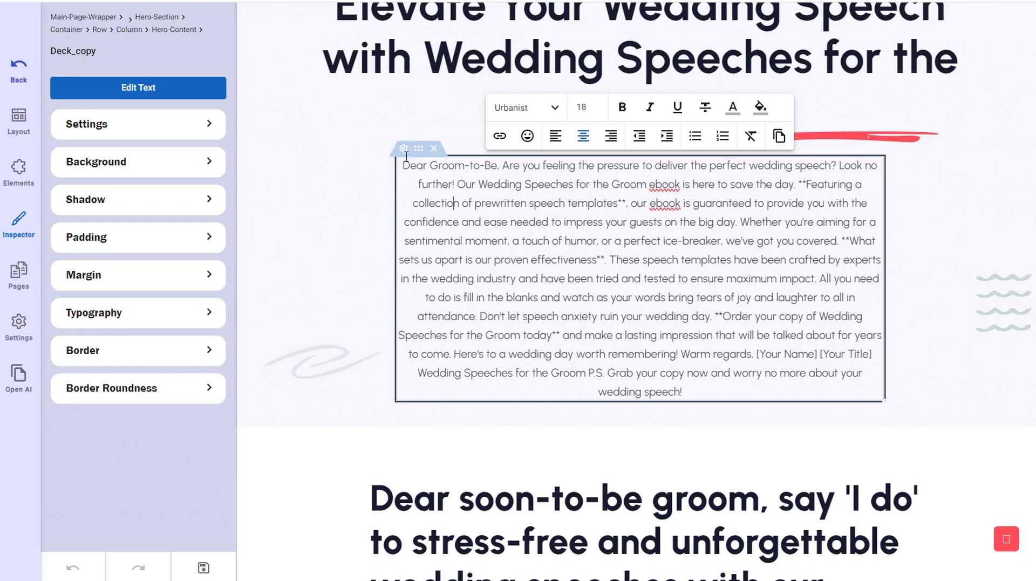
{"action": "left_click", "coordinate": [557, 139]}
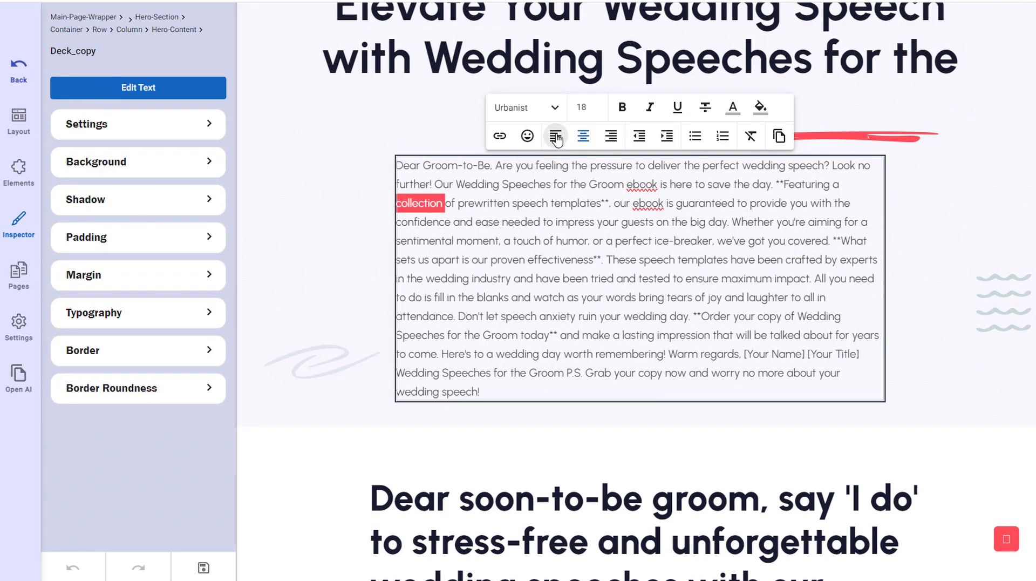
- Split the letter into paragraphs after the 'Dear Groom-to-Be,' greeting and after 'save the day.'
{"action": "left_click", "coordinate": [496, 165]}
{"action": "key", "text": "Return"}
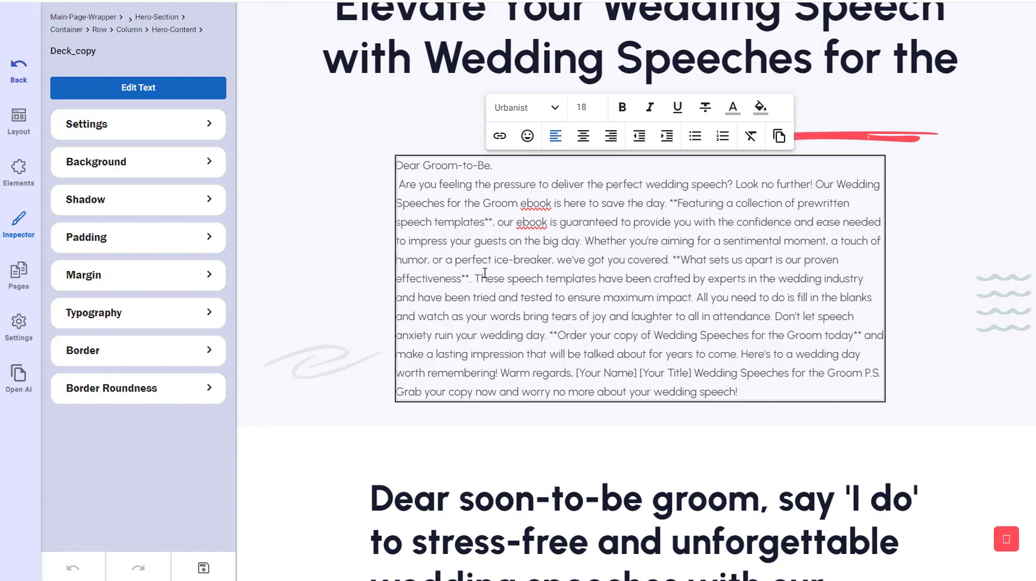
{"action": "key", "text": "Return"}
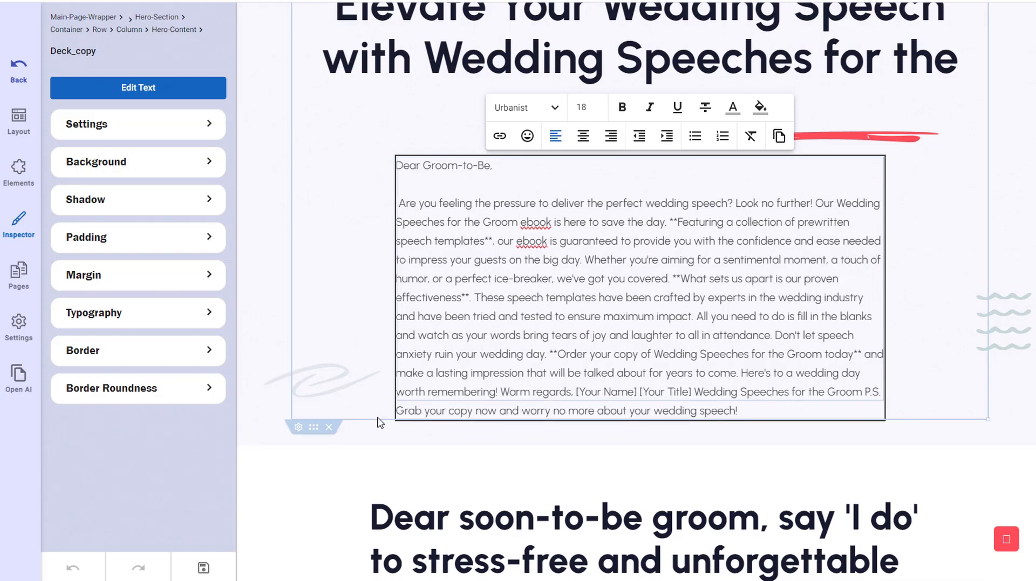
{"action": "left_click", "coordinate": [670, 222]}
{"action": "key", "text": "Return"}
{"action": "key", "text": "Return"}
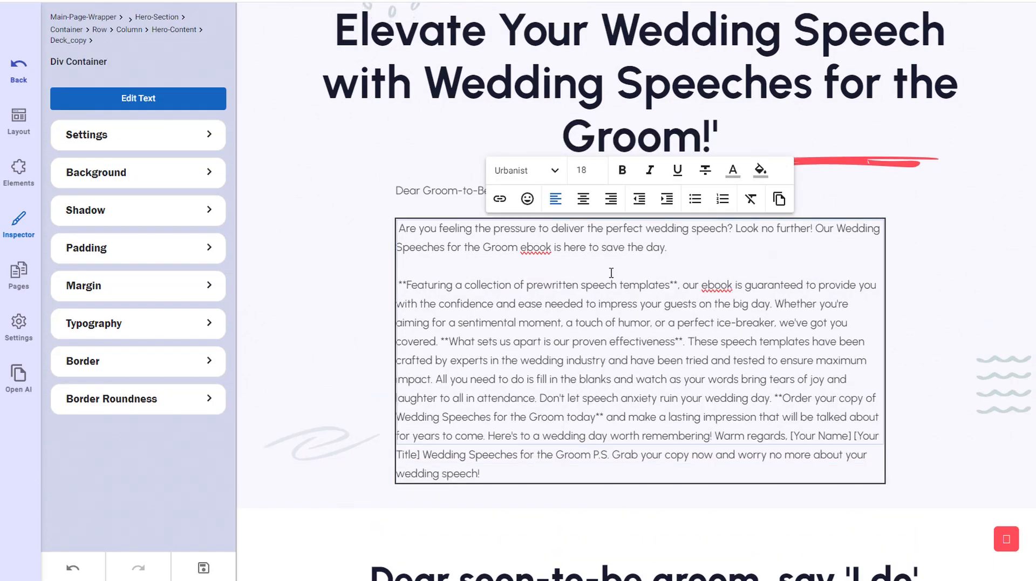
- Add paragraph breaks in the letter after 'covered.' and after 'wedding day.'
{"action": "scroll", "coordinate": [695, 387], "scroll_direction": "down", "scroll_amount": 1}
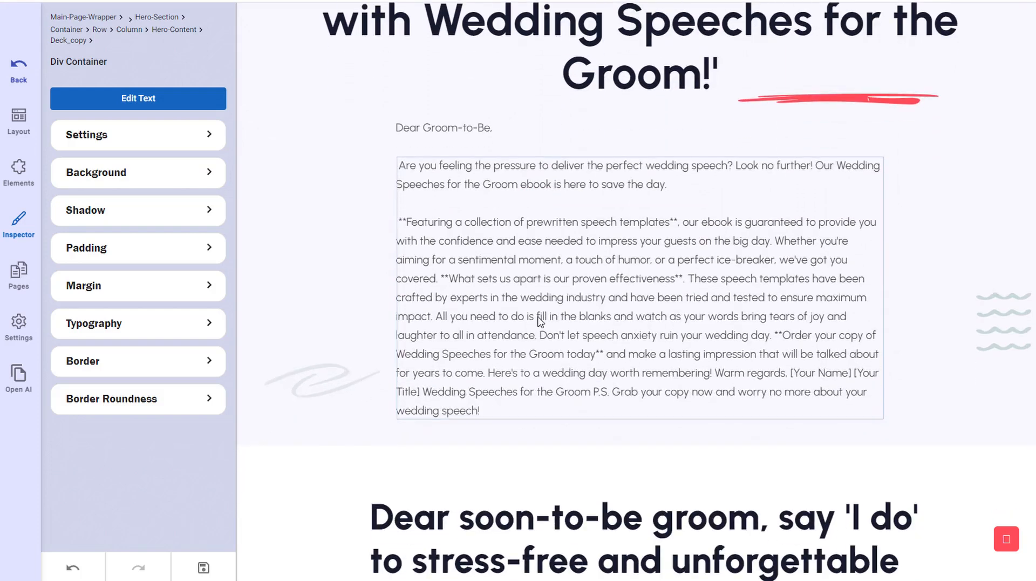
{"action": "left_click", "coordinate": [442, 279]}
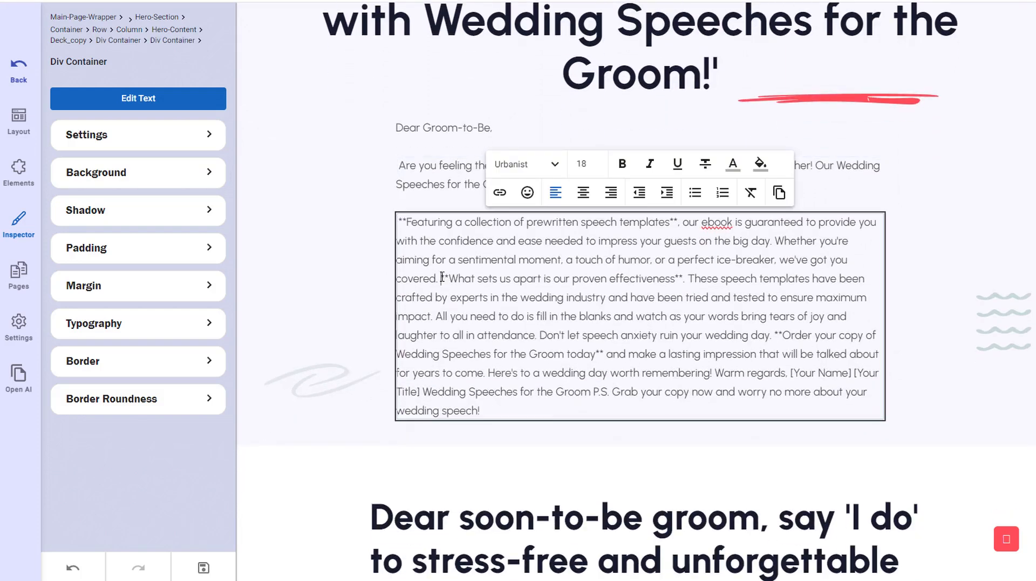
{"action": "key", "text": "Return"}
{"action": "key", "text": "Return"}
{"action": "left_click", "coordinate": [694, 372]}
{"action": "key", "text": "Return"}
- Delete the sign-off and P.S. text following 'worth remembering!' at the end of the letter
{"action": "key", "text": "Return"}
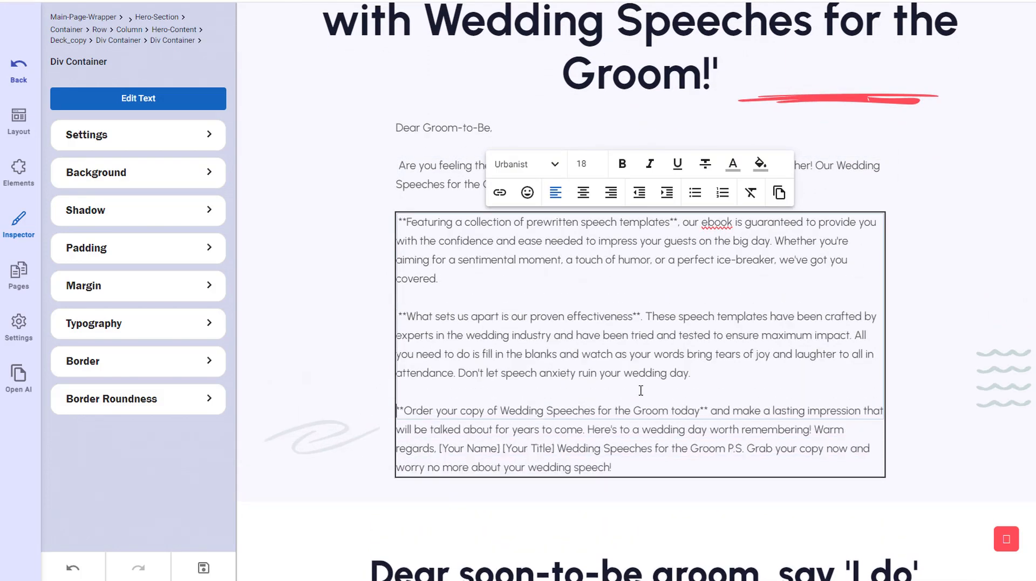
{"action": "scroll", "coordinate": [638, 378], "scroll_direction": "down", "scroll_amount": 3}
{"action": "left_click", "coordinate": [814, 232]}
{"action": "key", "text": "Return"}
{"action": "left_click_drag", "start_coordinate": [473, 274], "coordinate": [546, 274]}
{"action": "key", "text": "Return"}
{"action": "left_click_drag", "start_coordinate": [481, 317], "coordinate": [385, 270]}
{"action": "key", "text": "BackSpace"}
{"action": "left_click", "coordinate": [429, 300]}
- Complete the second headline's cut-off ending so it reads 'customizable speech templates...'
{"action": "scroll", "coordinate": [359, 342], "scroll_direction": "down", "scroll_amount": 2}
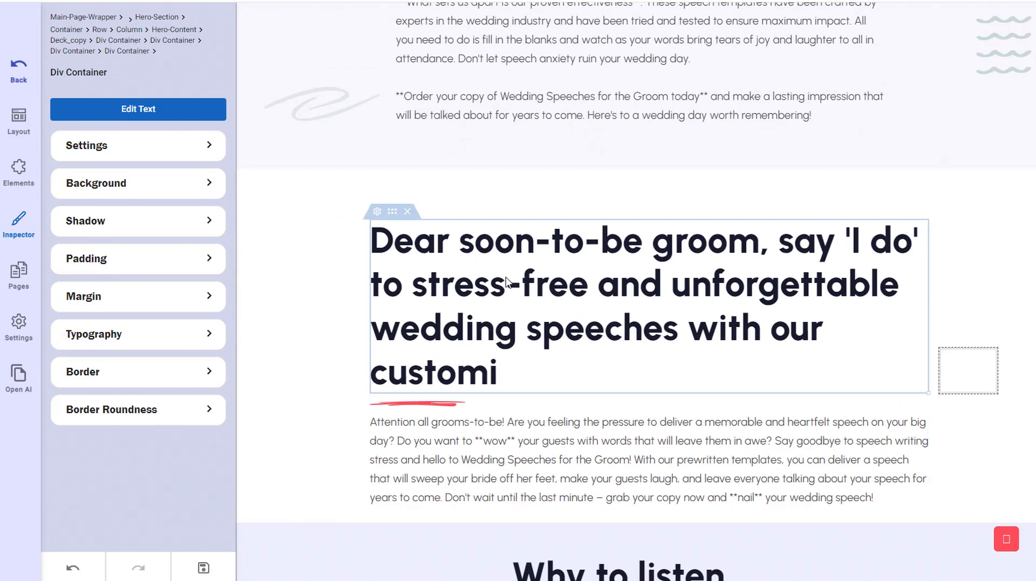
{"action": "scroll", "coordinate": [507, 280], "scroll_direction": "down", "scroll_amount": 1}
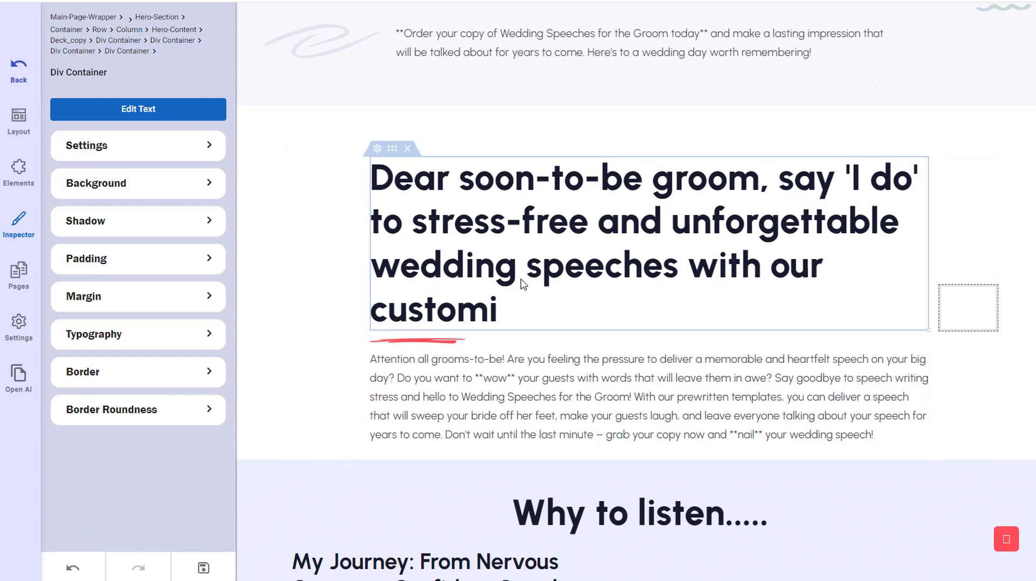
{"action": "scroll", "coordinate": [338, 297], "scroll_direction": "down", "scroll_amount": 1}
{"action": "left_click", "coordinate": [507, 245]}
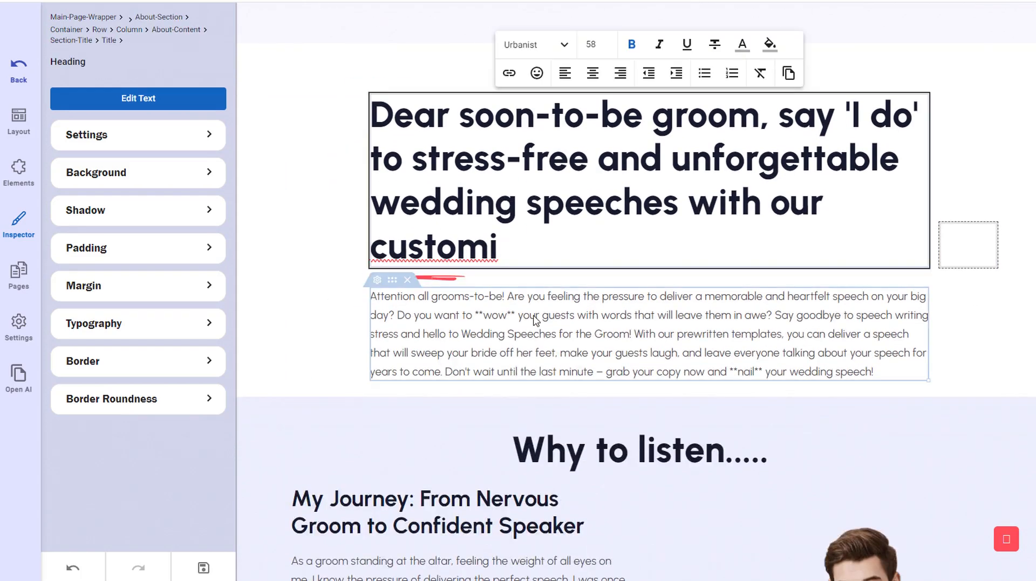
{"action": "type", "text": "zable "}
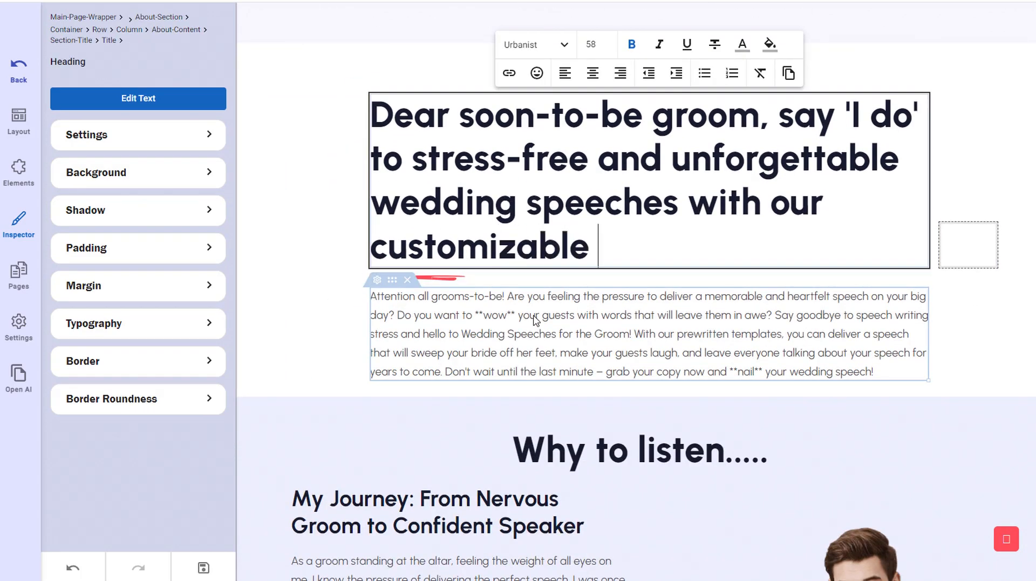
{"action": "type", "text": "speech temp"}
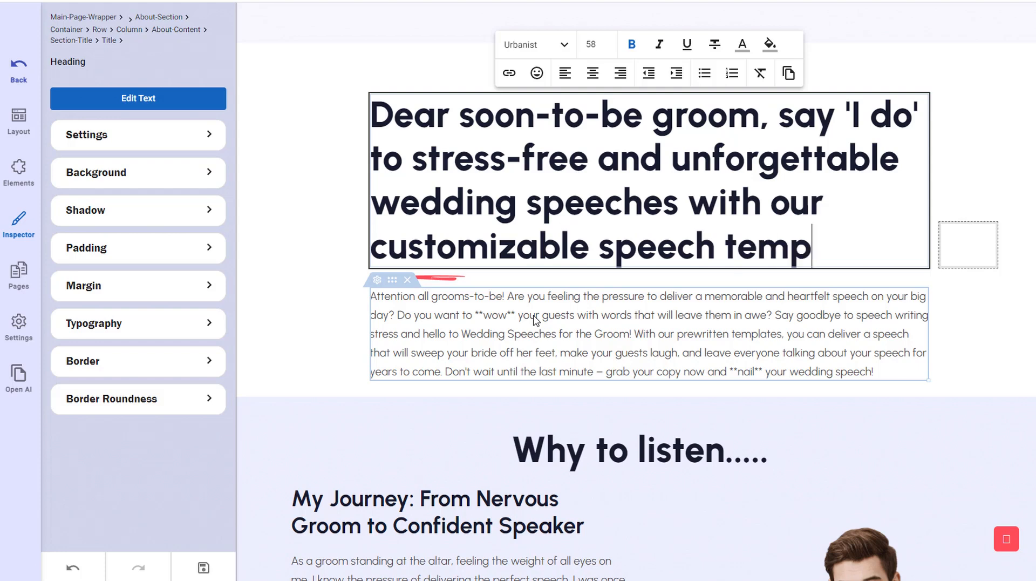
{"action": "type", "text": "lates."}
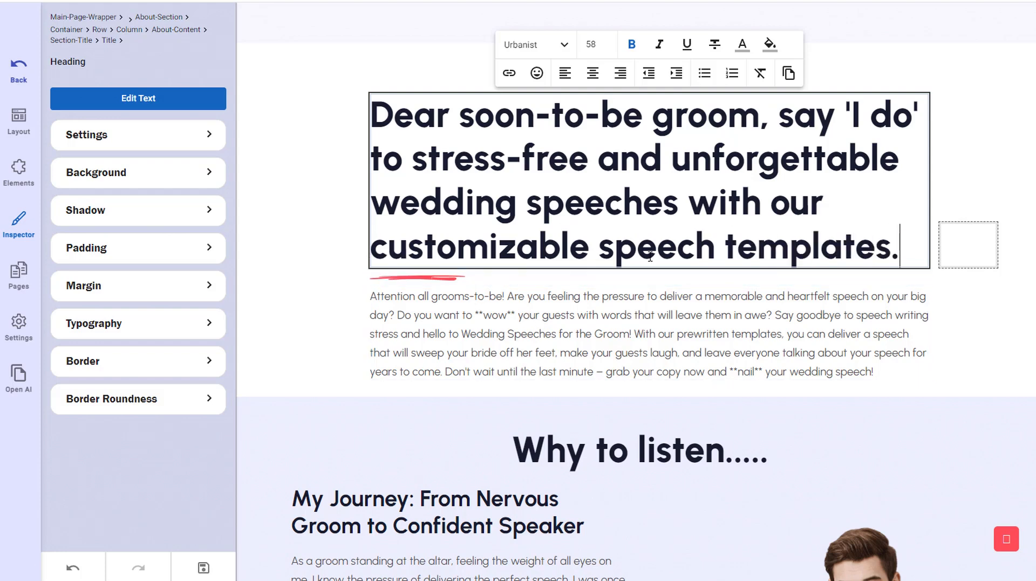
{"action": "type", "text": ".."}
{"action": "left_click", "coordinate": [826, 414]}
- Change the section heading 'Why to listen.....' to 'Why listen to me.....'
{"action": "scroll", "coordinate": [638, 259], "scroll_direction": "down", "scroll_amount": 3}
{"action": "left_click", "coordinate": [639, 259]}
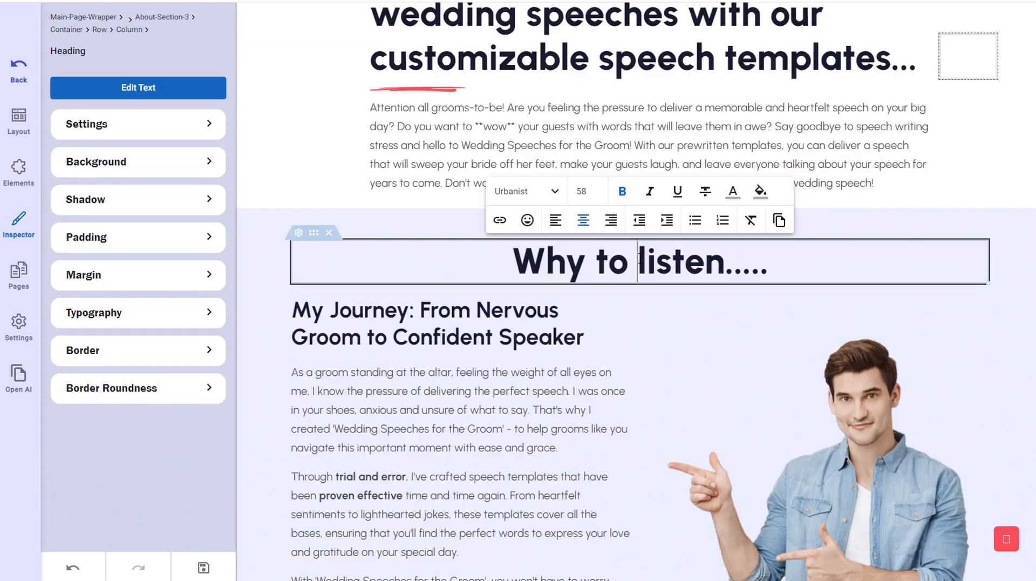
{"action": "key", "text": "BackSpace"}
{"action": "key", "text": "BackSpace"}
{"action": "key", "text": "BackSpace"}
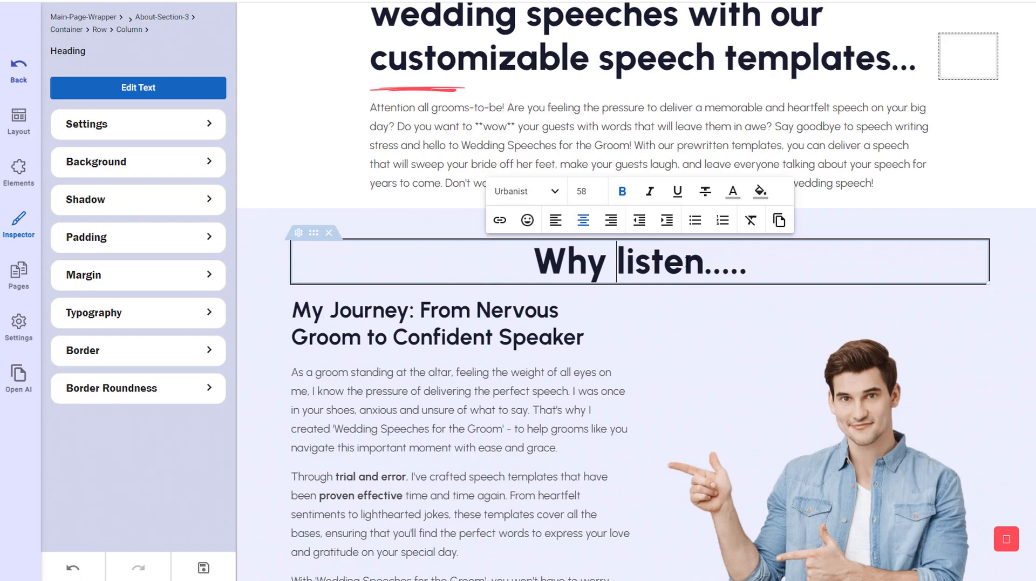
{"action": "key", "text": "Right"}
{"action": "key", "text": "Right"}
{"action": "key", "text": "Right"}
{"action": "key", "text": "Right"}
{"action": "key", "text": "Right"}
{"action": "key", "text": "Right"}
{"action": "type", "text": "to me"}
{"action": "left_click", "coordinate": [481, 408]}
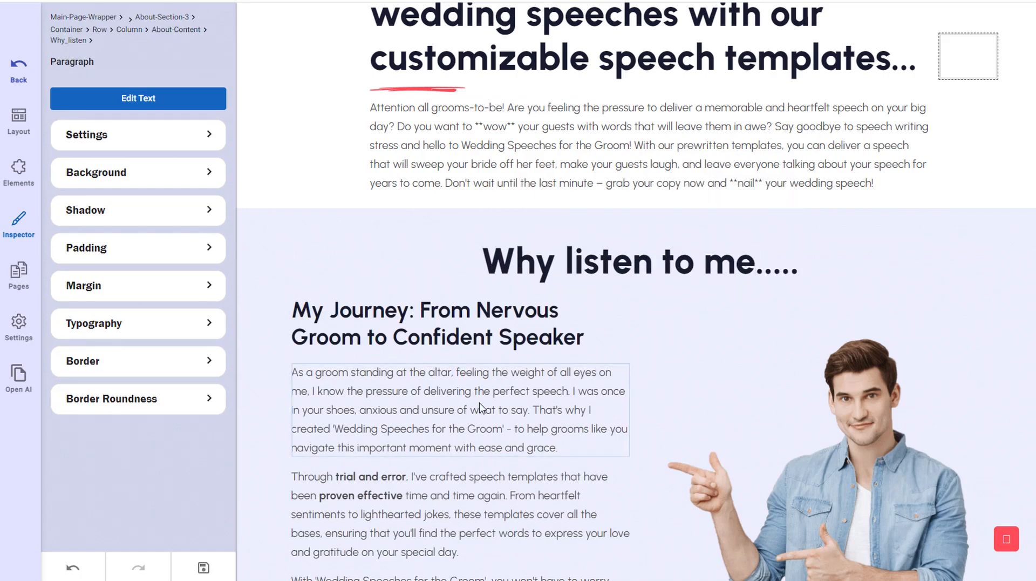
- Scroll through the Why listen to me section down to the Problem State heading
{"action": "scroll", "coordinate": [456, 332], "scroll_direction": "down", "scroll_amount": 1}
{"action": "scroll", "coordinate": [456, 332], "scroll_direction": "down", "scroll_amount": 1}
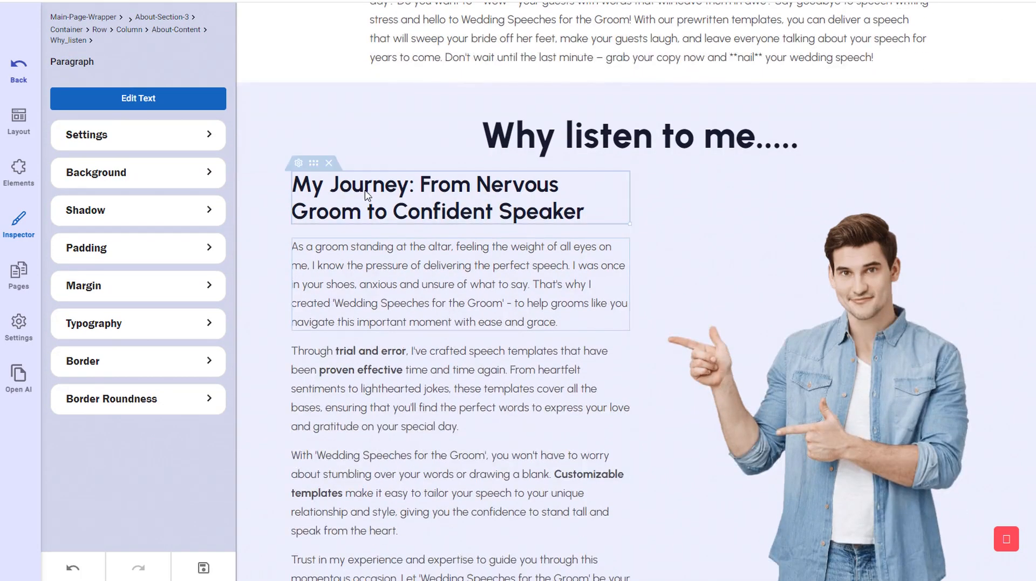
{"action": "scroll", "coordinate": [456, 292], "scroll_direction": "down", "scroll_amount": 6}
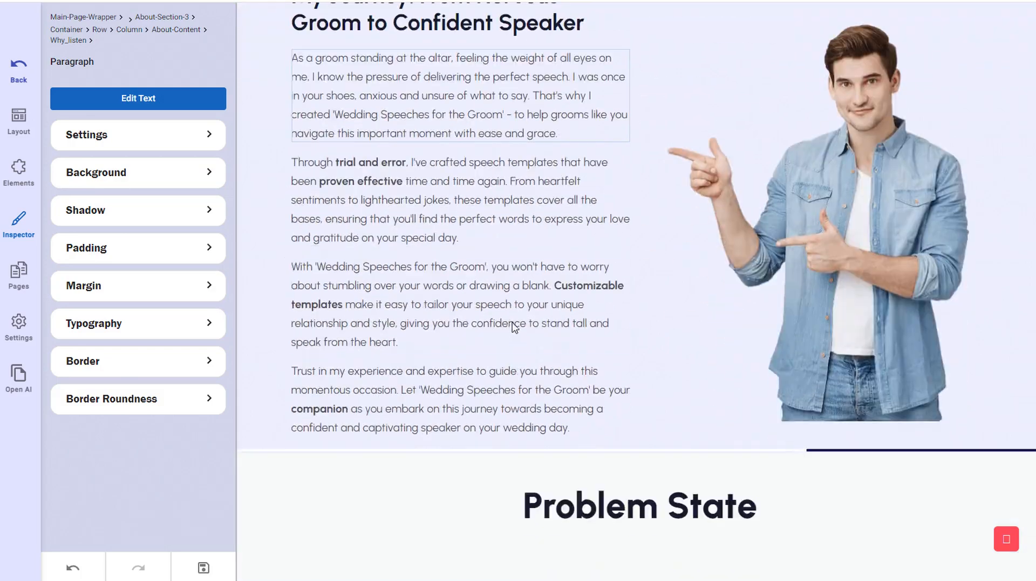
{"action": "left_click", "coordinate": [331, 273]}
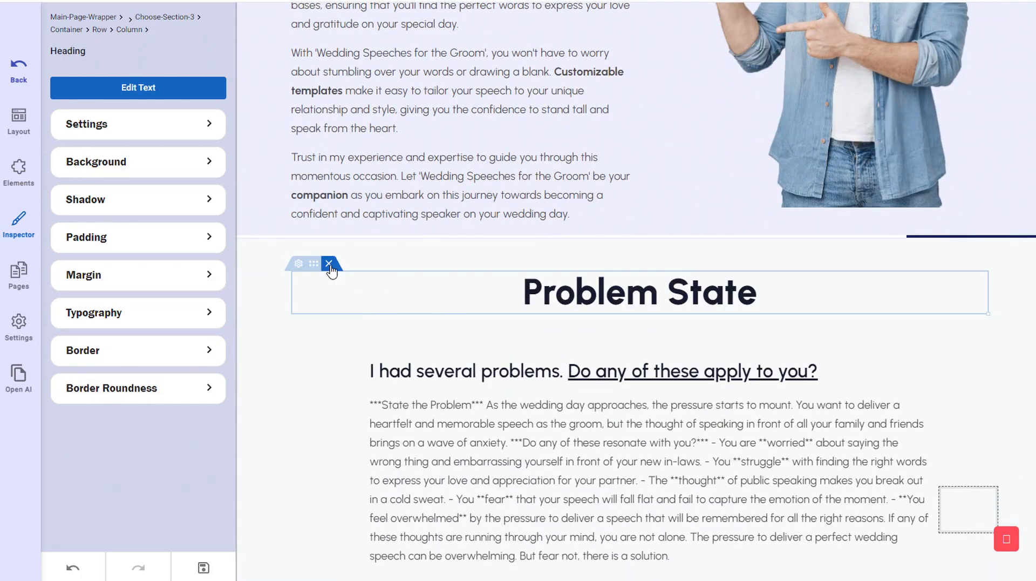
- Delete the 'Problem State' heading above the problems text
{"action": "left_click", "coordinate": [329, 263]}
{"action": "scroll", "coordinate": [461, 347], "scroll_direction": "up", "scroll_amount": 3}
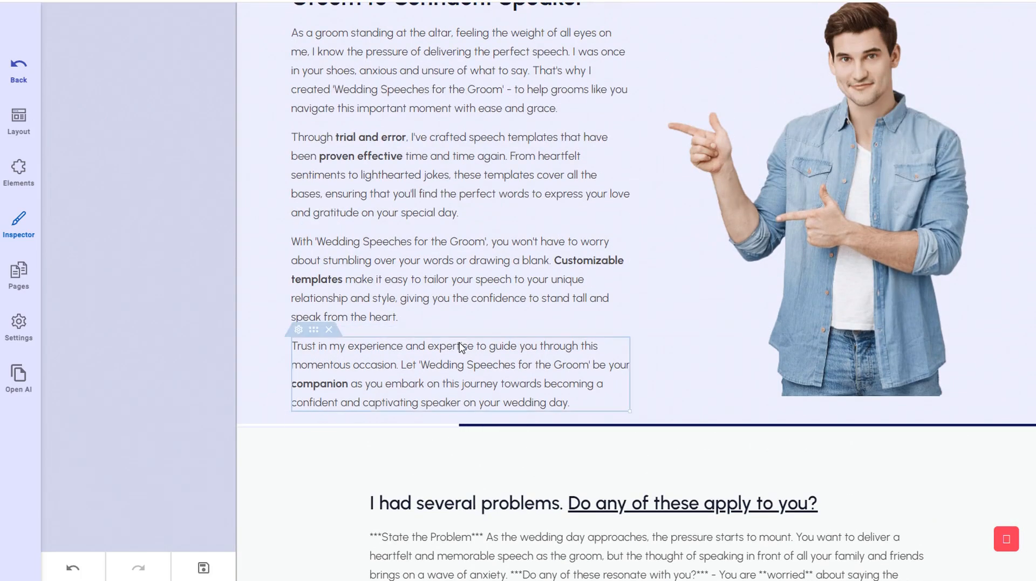
{"action": "scroll", "coordinate": [462, 335], "scroll_direction": "down", "scroll_amount": 4}
{"action": "scroll", "coordinate": [483, 331], "scroll_direction": "down", "scroll_amount": 2}
{"action": "left_click", "coordinate": [456, 161]}
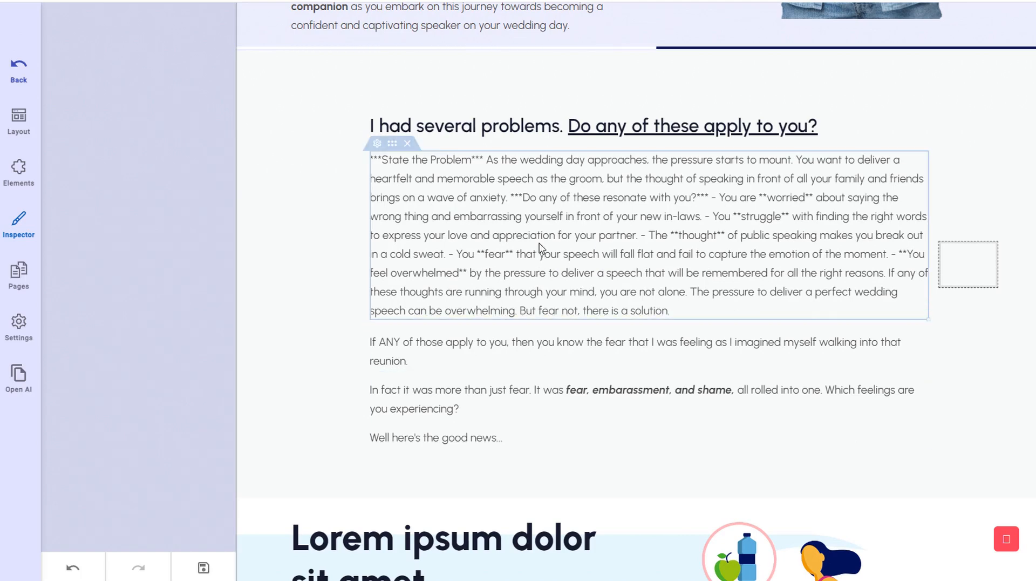
- Delete the 'Lorem ipsum dolor sit amet consectetur.' placeholder section below the problems text
{"action": "scroll", "coordinate": [535, 226], "scroll_direction": "up", "scroll_amount": 2}
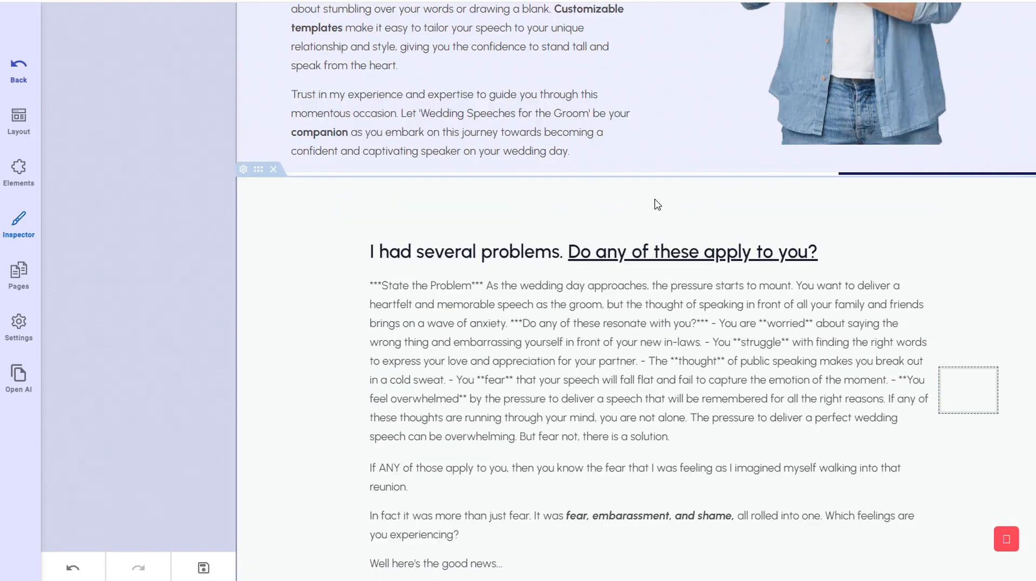
{"action": "scroll", "coordinate": [659, 373], "scroll_direction": "down", "scroll_amount": 2}
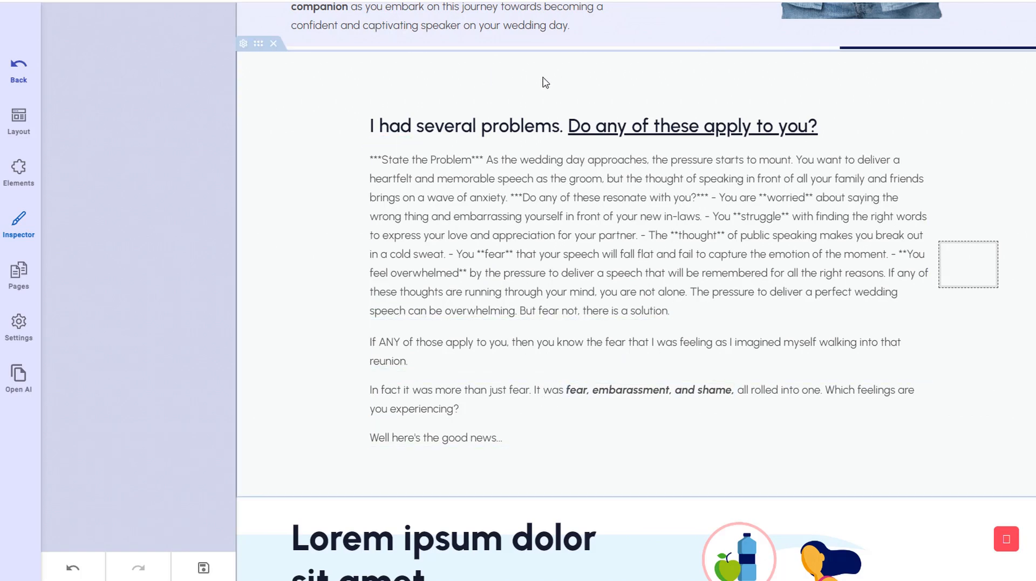
{"action": "scroll", "coordinate": [615, 254], "scroll_direction": "down", "scroll_amount": 3}
{"action": "scroll", "coordinate": [620, 270], "scroll_direction": "up", "scroll_amount": 2}
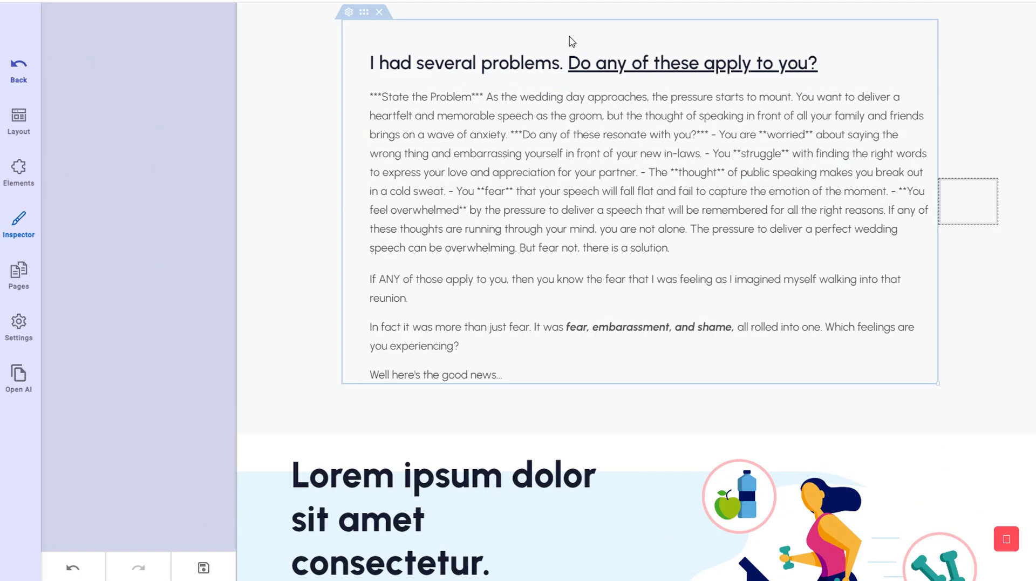
{"action": "scroll", "coordinate": [657, 240], "scroll_direction": "up", "scroll_amount": 2}
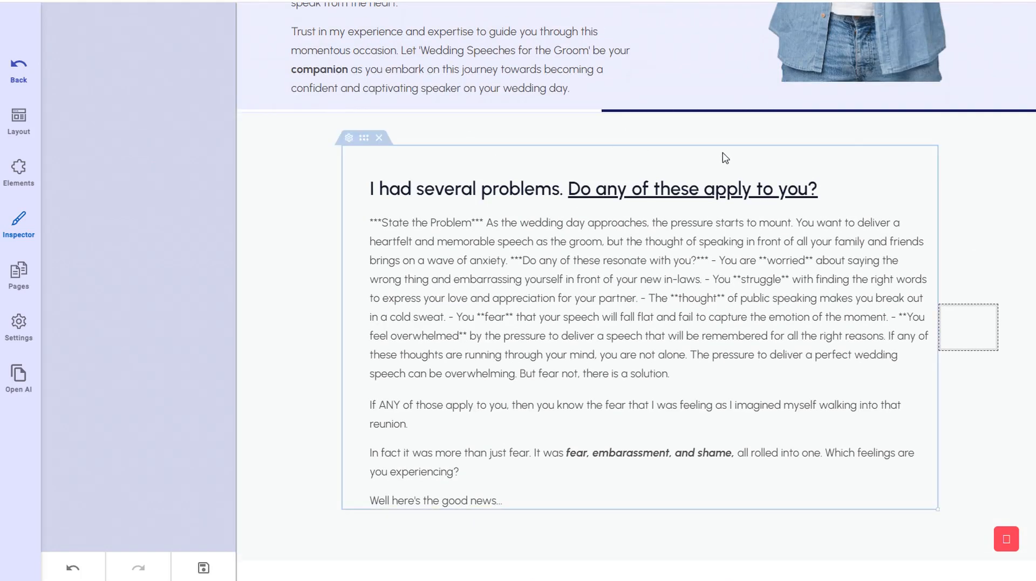
{"action": "scroll", "coordinate": [667, 268], "scroll_direction": "down", "scroll_amount": 3}
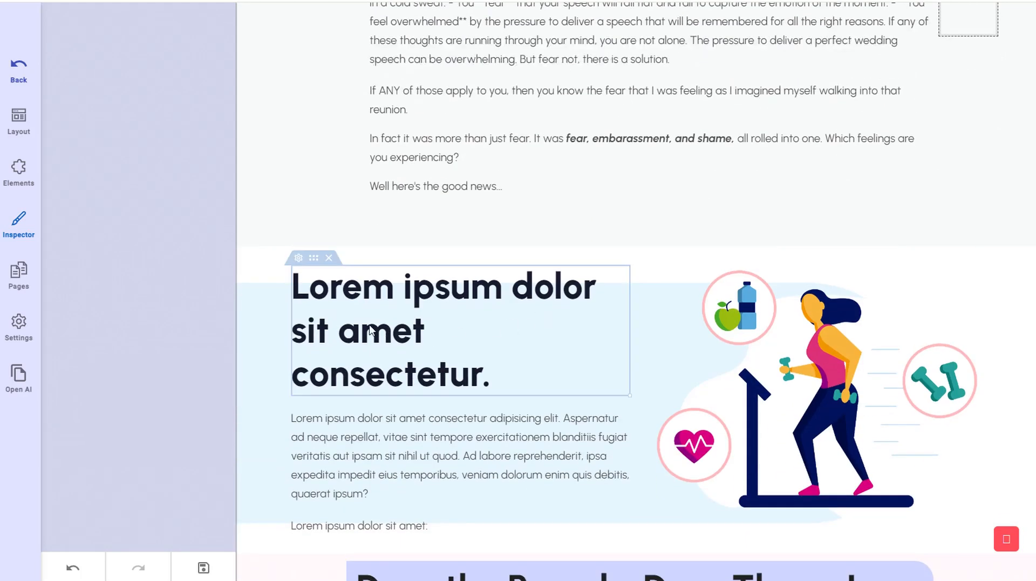
{"action": "scroll", "coordinate": [370, 330], "scroll_direction": "down", "scroll_amount": 1}
{"action": "scroll", "coordinate": [388, 340], "scroll_direction": "up", "scroll_amount": 1}
{"action": "scroll", "coordinate": [356, 307], "scroll_direction": "down", "scroll_amount": 3}
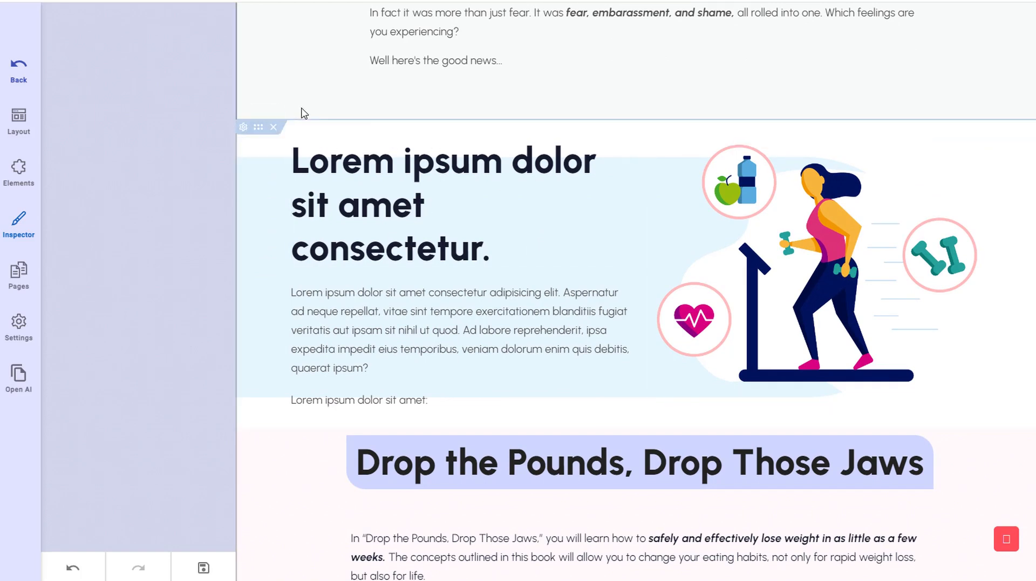
{"action": "left_click", "coordinate": [275, 115]}
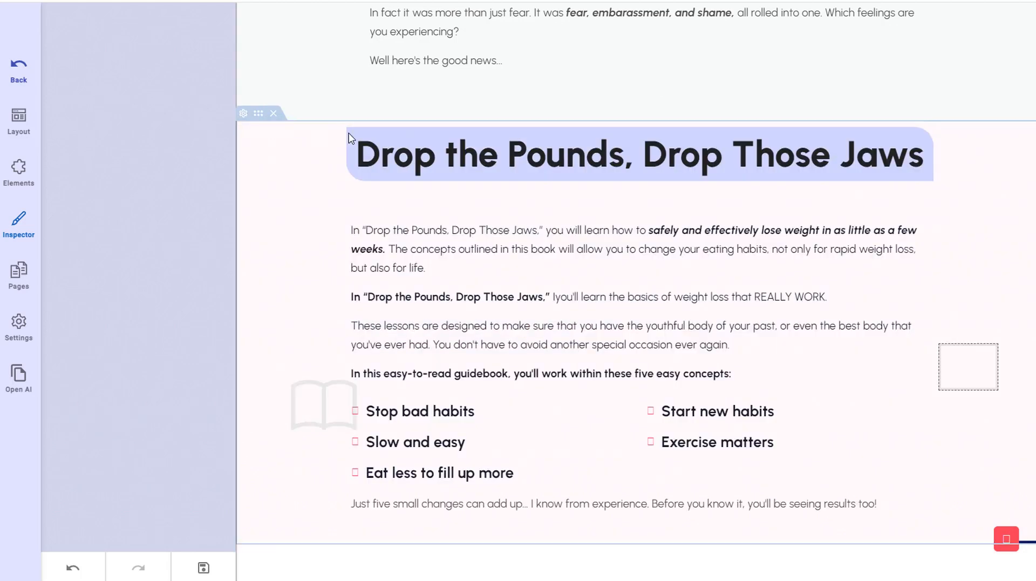
- Delete the 'Drop the Pounds, Drop Those Jaws' section
{"action": "scroll", "coordinate": [342, 139], "scroll_direction": "up", "scroll_amount": 2}
{"action": "left_click", "coordinate": [274, 240]}
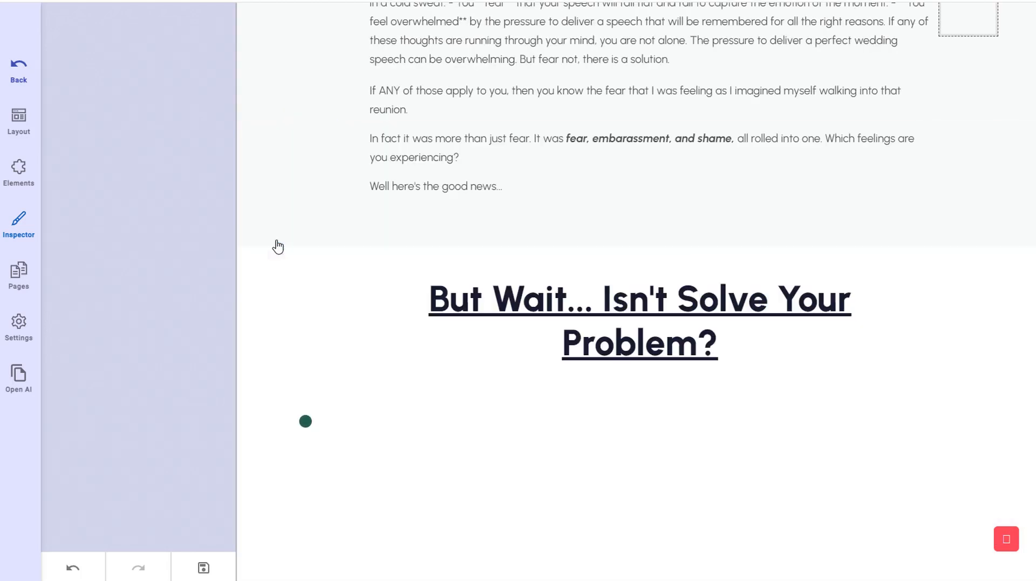
- Delete the 'Will This Be a Short Term Weight Loss?' heading column from the weight-loss box
{"action": "scroll", "coordinate": [473, 338], "scroll_direction": "down", "scroll_amount": 5}
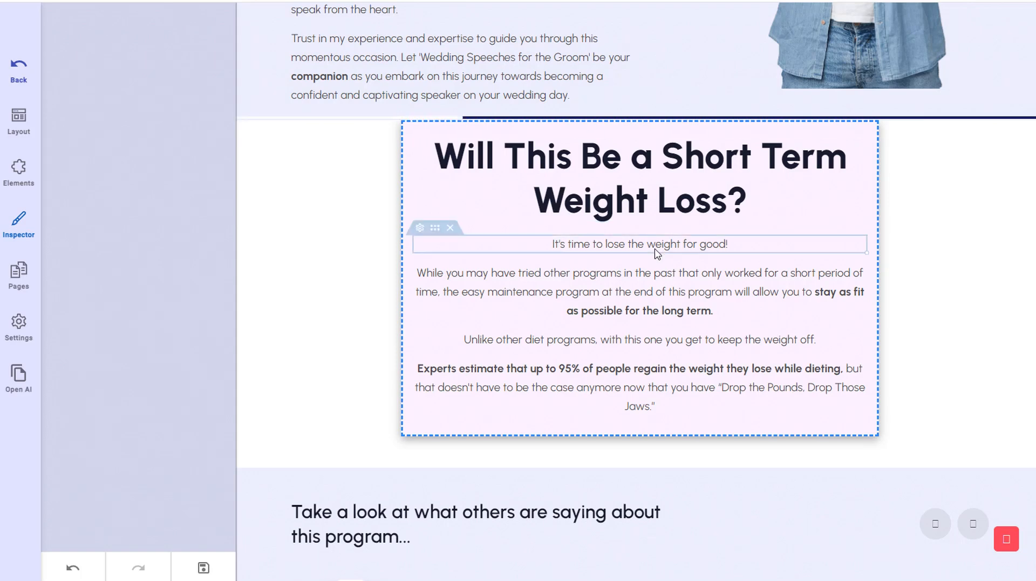
{"action": "scroll", "coordinate": [668, 254], "scroll_direction": "up", "scroll_amount": 2}
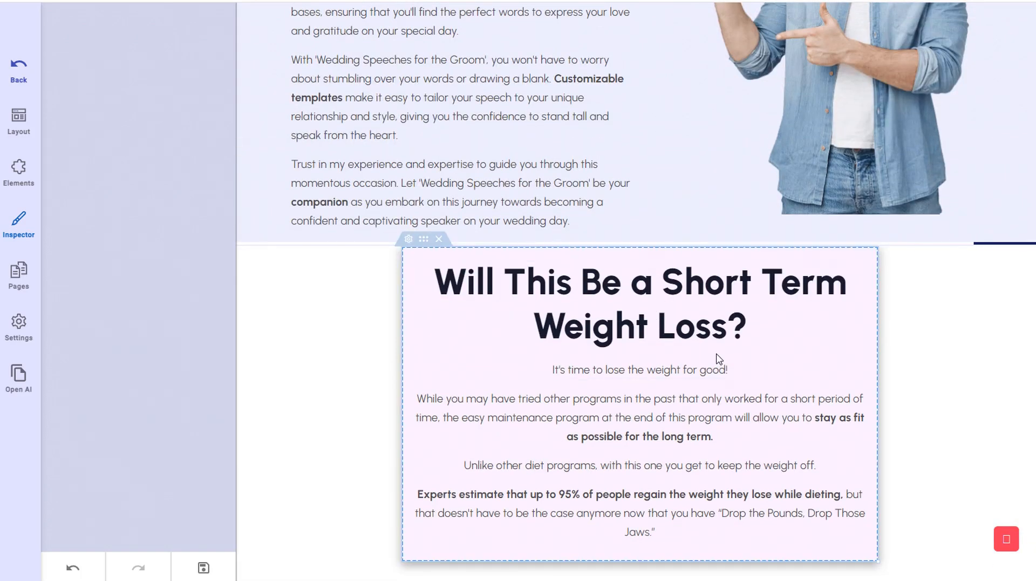
{"action": "scroll", "coordinate": [235, 350], "scroll_direction": "up", "scroll_amount": 1}
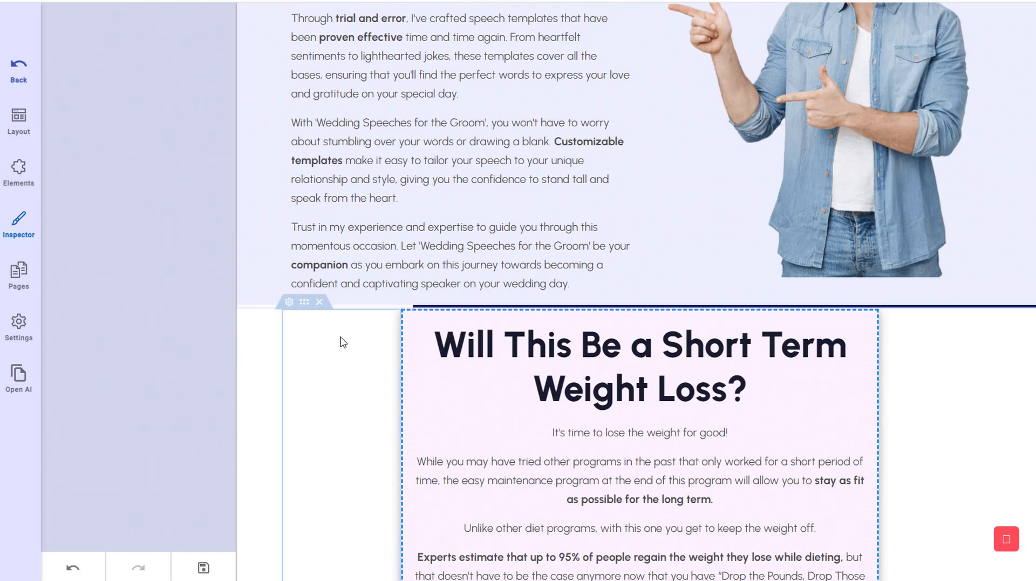
{"action": "scroll", "coordinate": [342, 350], "scroll_direction": "down", "scroll_amount": 1}
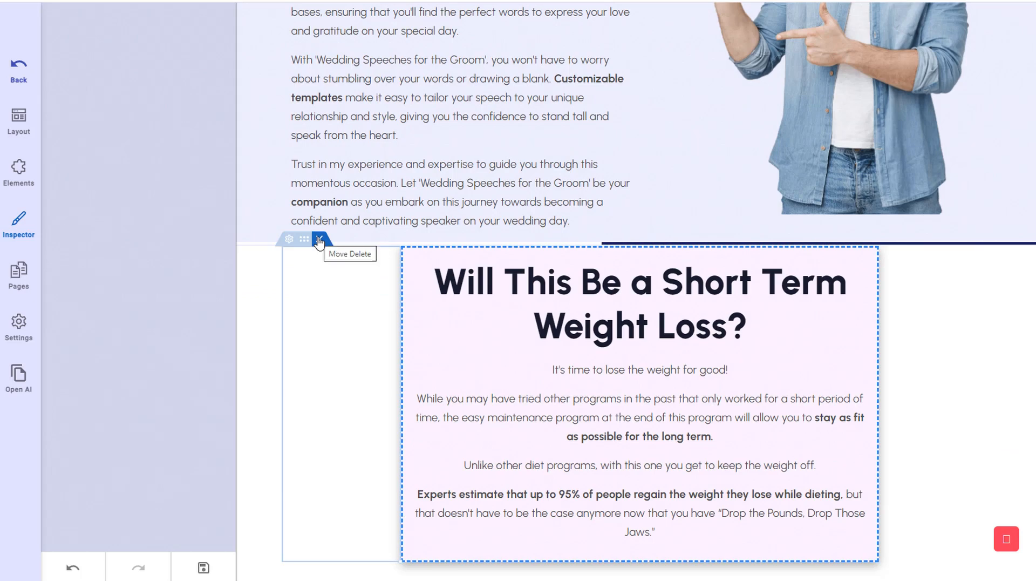
{"action": "left_click", "coordinate": [320, 240]}
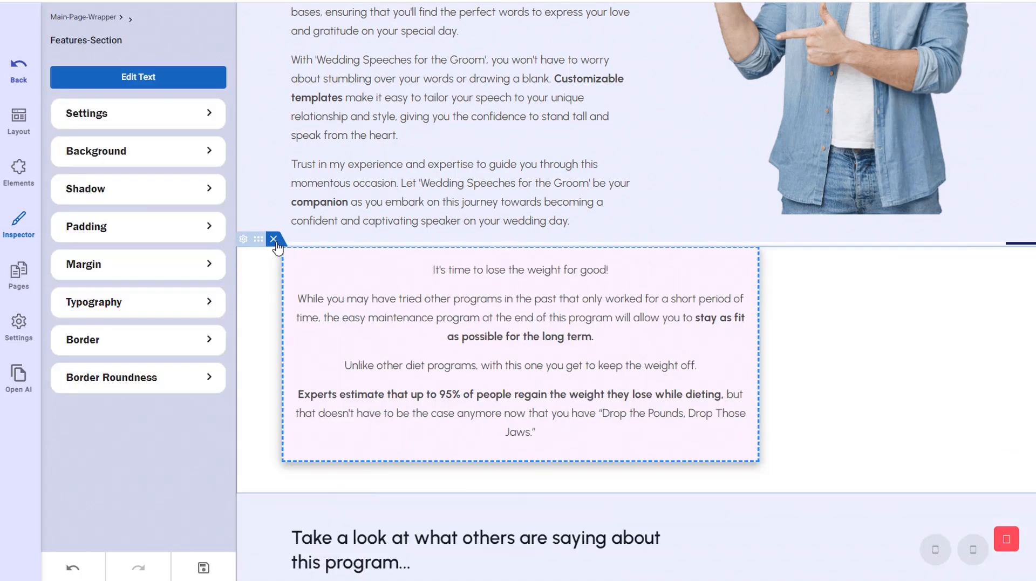
- Delete the remaining weight-loss sections, including the 'It's Never Too Late to ... Start Now!' section
{"action": "left_click", "coordinate": [274, 240]}
{"action": "left_click", "coordinate": [275, 241]}
{"action": "scroll", "coordinate": [275, 241], "scroll_direction": "down", "scroll_amount": 1}
{"action": "left_click", "coordinate": [274, 178]}
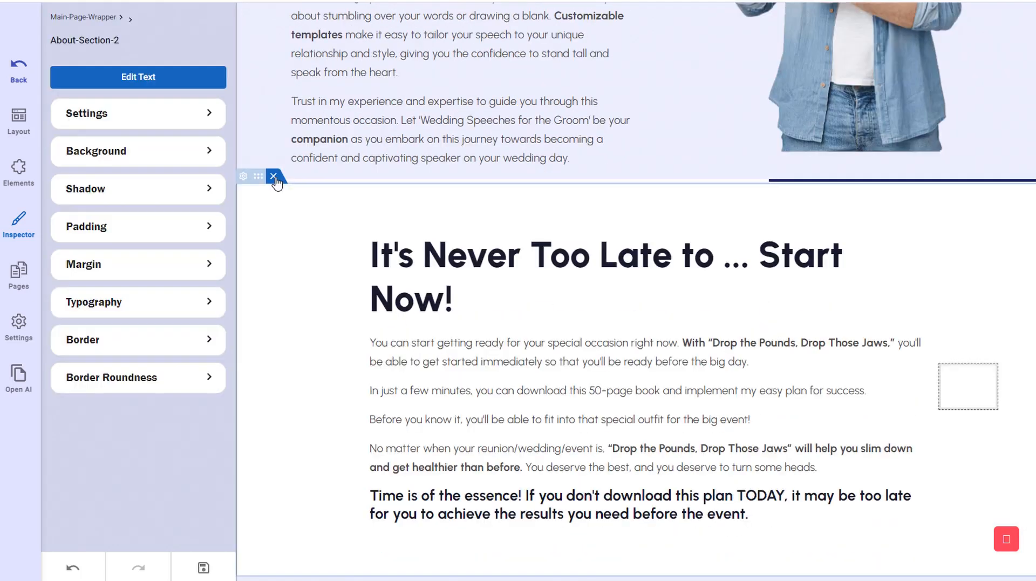
- Delete the 'But that's not all because I'm also throwing in these huge bonuses...' section
{"action": "scroll", "coordinate": [845, 289], "scroll_direction": "down", "scroll_amount": 4}
{"action": "scroll", "coordinate": [874, 315], "scroll_direction": "down", "scroll_amount": 15}
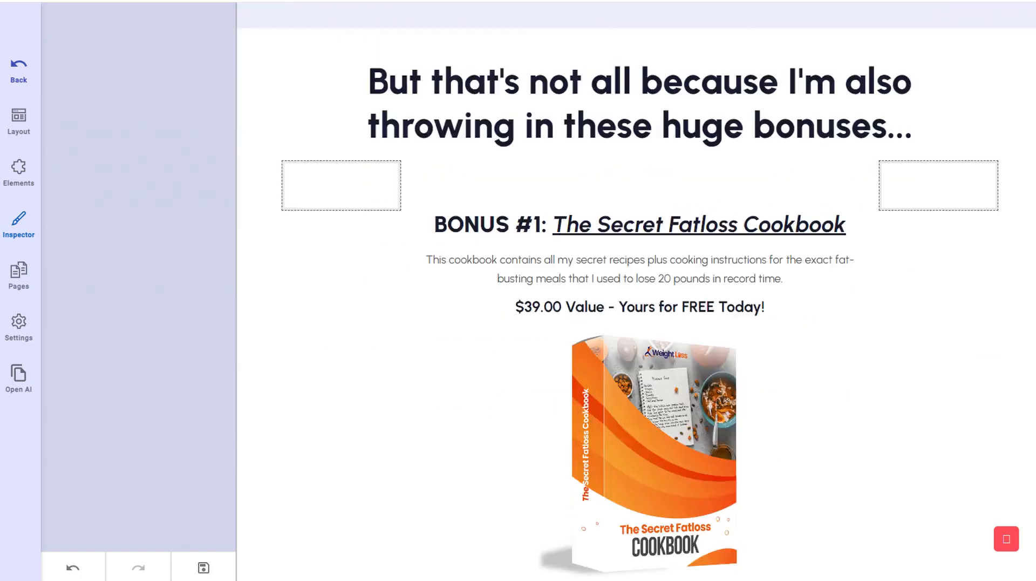
{"action": "scroll", "coordinate": [640, 291], "scroll_direction": "down", "scroll_amount": 5}
{"action": "scroll", "coordinate": [640, 292], "scroll_direction": "up", "scroll_amount": 12}
{"action": "scroll", "coordinate": [636, 292], "scroll_direction": "up", "scroll_amount": 8}
{"action": "scroll", "coordinate": [636, 291], "scroll_direction": "down", "scroll_amount": 4}
{"action": "scroll", "coordinate": [613, 178], "scroll_direction": "up", "scroll_amount": 3}
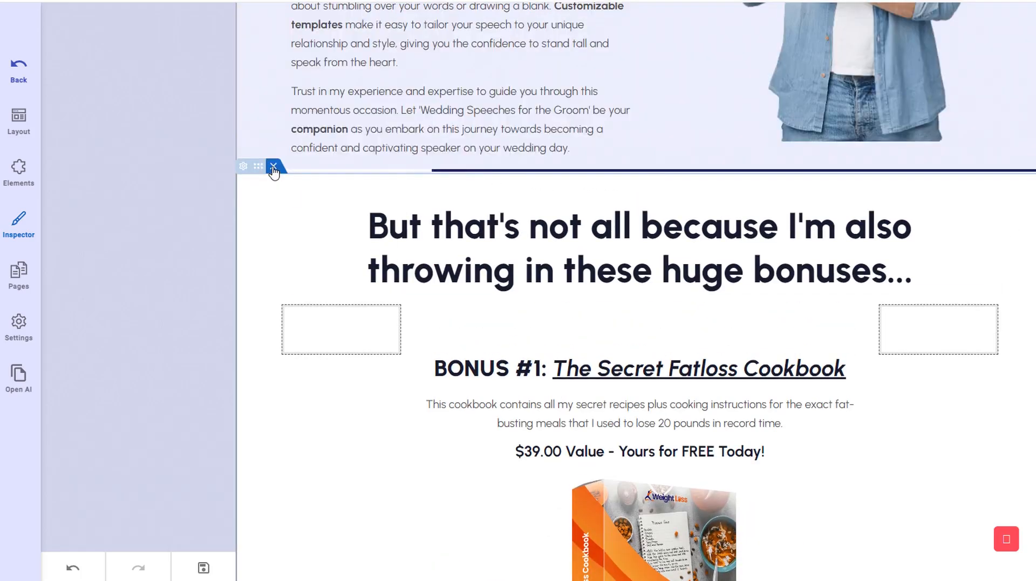
{"action": "left_click", "coordinate": [273, 173]}
- Save the edited sales page project
{"action": "scroll", "coordinate": [1000, 363], "scroll_direction": "down", "scroll_amount": 4}
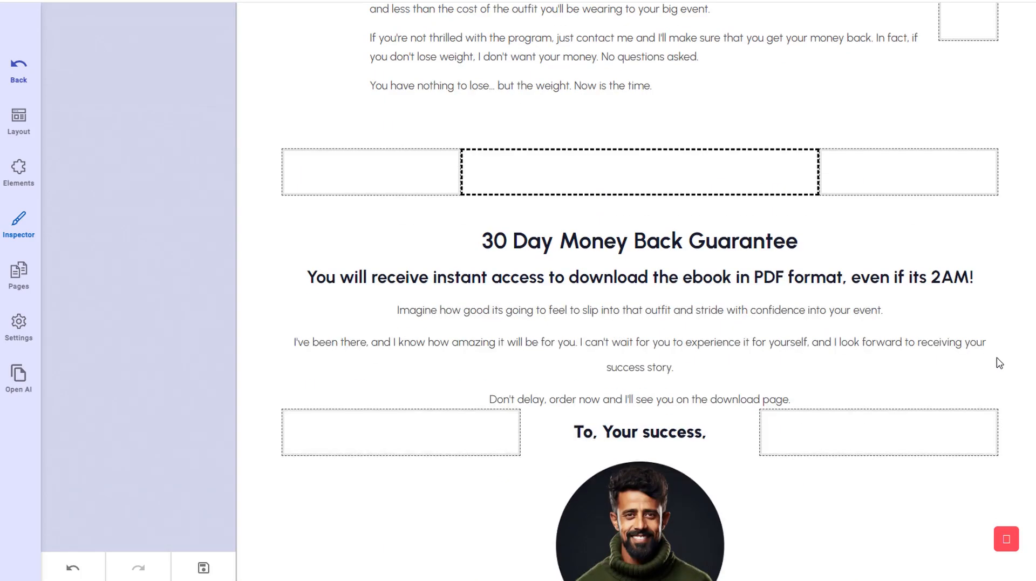
{"action": "scroll", "coordinate": [1000, 363], "scroll_direction": "down", "scroll_amount": 15}
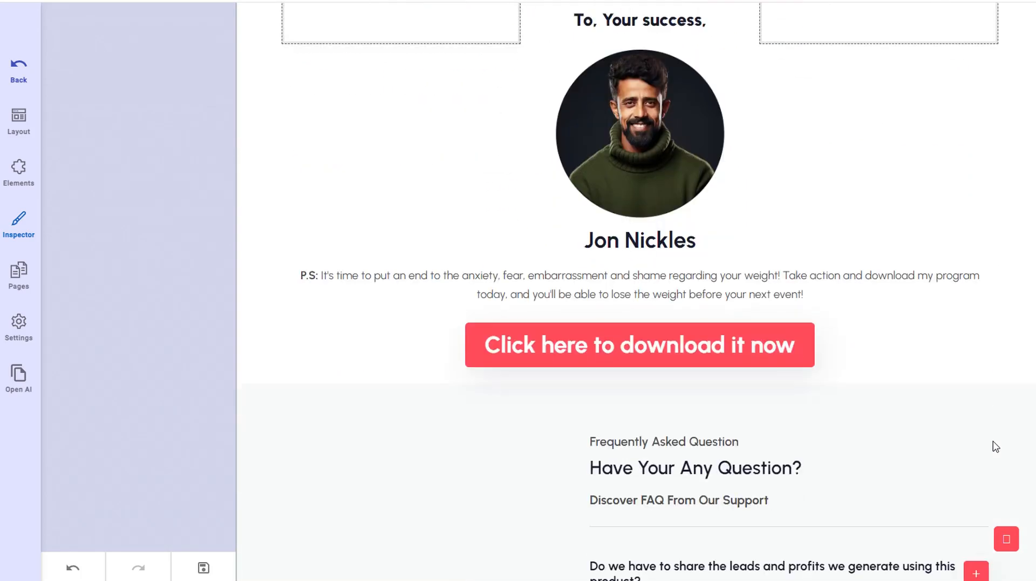
{"action": "scroll", "coordinate": [994, 499], "scroll_direction": "up", "scroll_amount": 20}
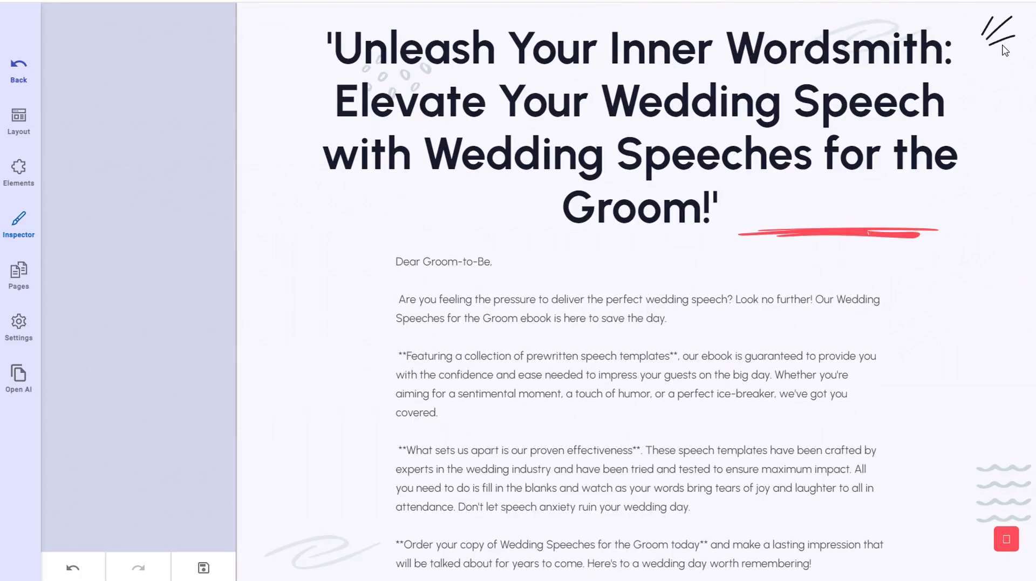
{"action": "left_click", "coordinate": [204, 568]}
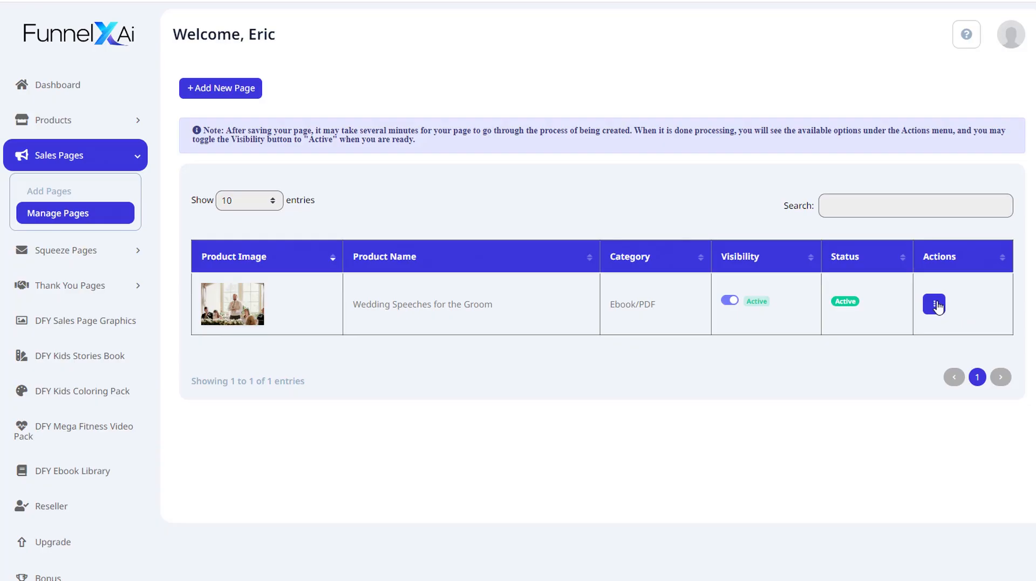
- Open the page's Sales Page Data and review the Sales Page Content fields
{"action": "left_click", "coordinate": [934, 303]}
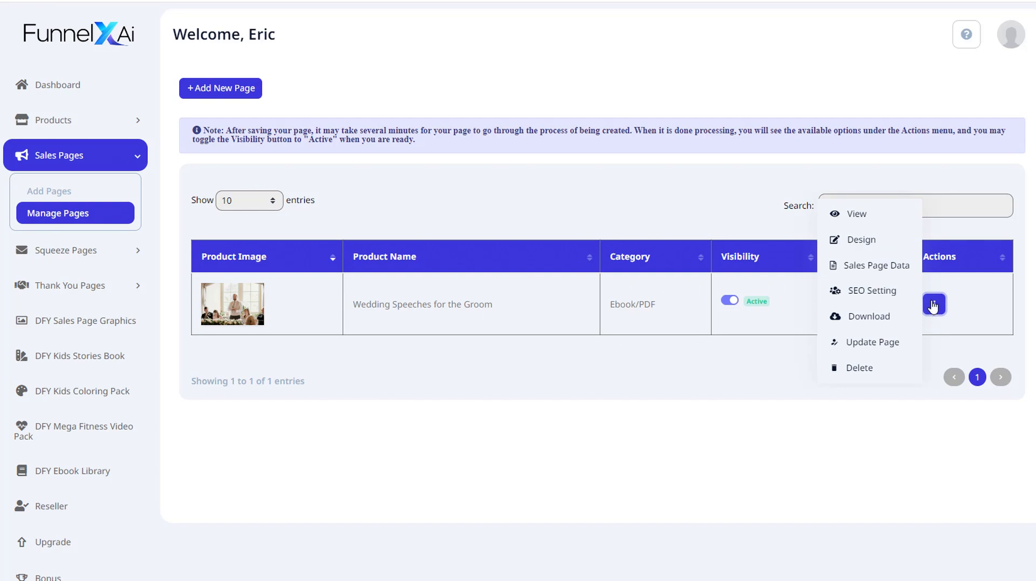
{"action": "left_click", "coordinate": [867, 268]}
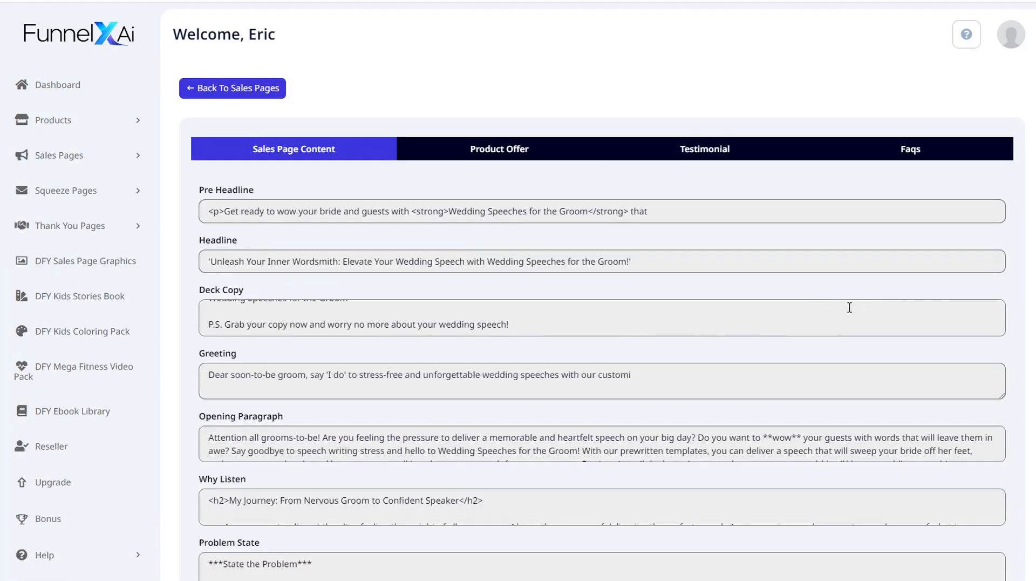
{"action": "scroll", "coordinate": [999, 343], "scroll_direction": "down", "scroll_amount": 5}
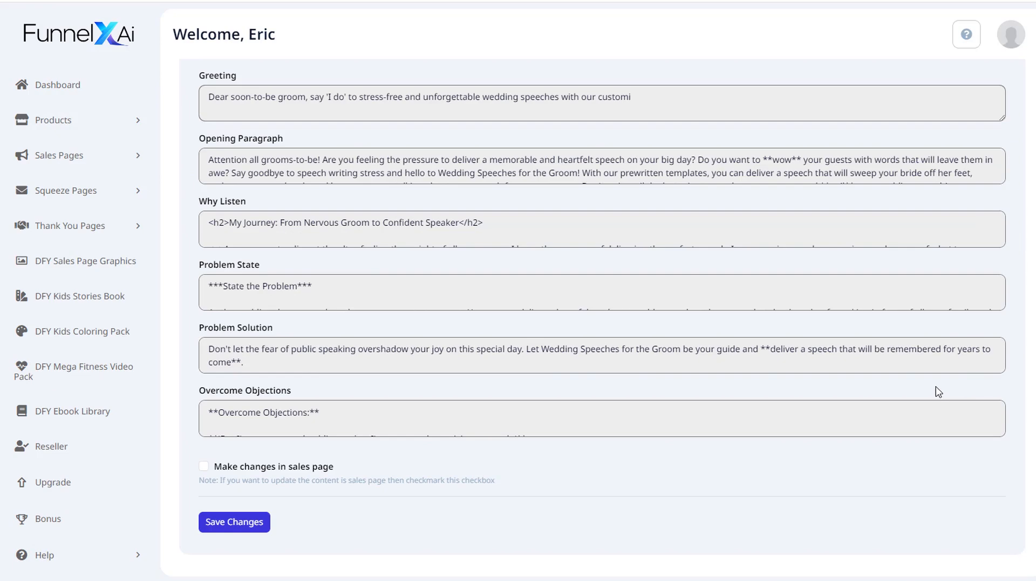
{"action": "scroll", "coordinate": [948, 402], "scroll_direction": "up", "scroll_amount": 5}
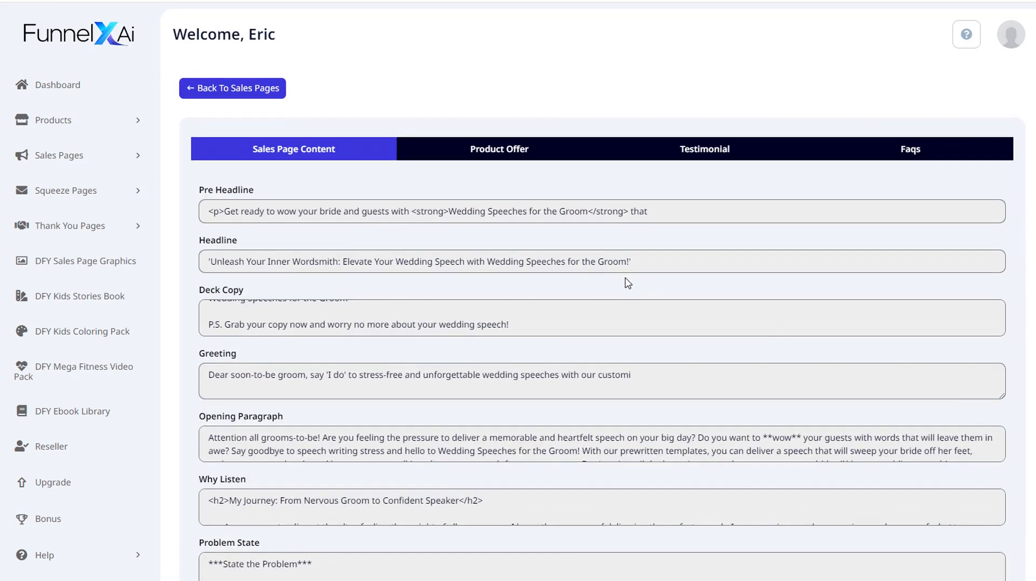
{"action": "scroll", "coordinate": [630, 279], "scroll_direction": "down", "scroll_amount": 5}
{"action": "scroll", "coordinate": [232, 314], "scroll_direction": "down", "scroll_amount": 5}
{"action": "scroll", "coordinate": [232, 314], "scroll_direction": "up", "scroll_amount": 5}
{"action": "scroll", "coordinate": [222, 380], "scroll_direction": "down", "scroll_amount": 1}
{"action": "scroll", "coordinate": [221, 381], "scroll_direction": "down", "scroll_amount": 1}
{"action": "scroll", "coordinate": [178, 384], "scroll_direction": "up", "scroll_amount": 2}
{"action": "scroll", "coordinate": [190, 456], "scroll_direction": "down", "scroll_amount": 2}
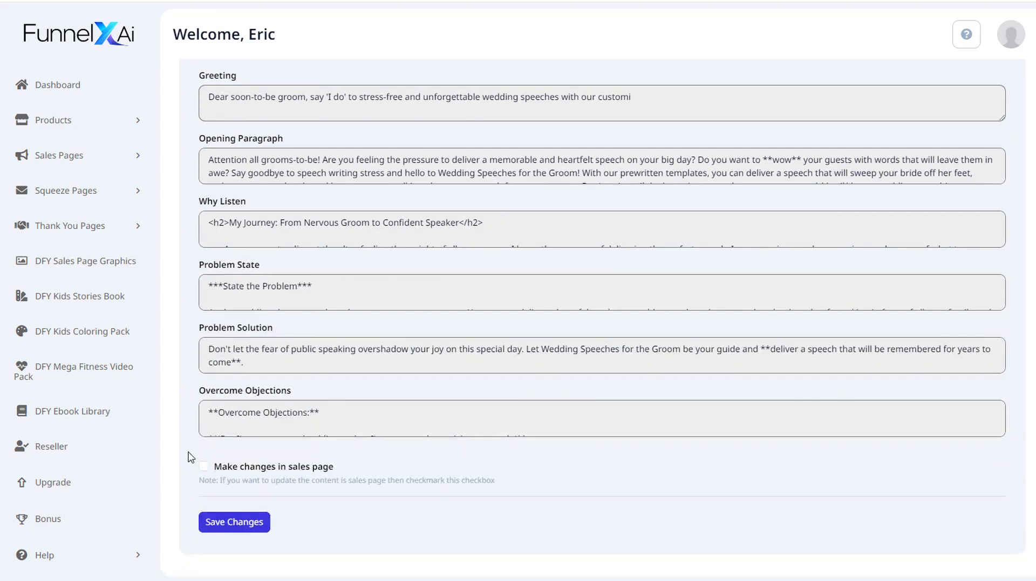
{"action": "scroll", "coordinate": [428, 151], "scroll_direction": "up", "scroll_amount": 5}
- Browse the Product Offer, Testimonial and Faqs tabs of the sales page data
{"action": "left_click", "coordinate": [488, 153]}
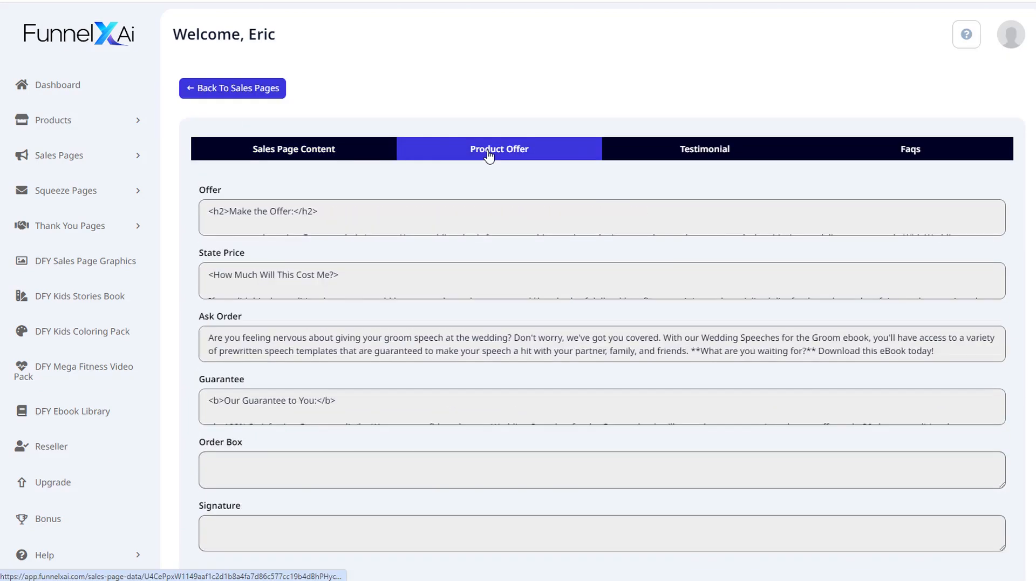
{"action": "left_click", "coordinate": [722, 150]}
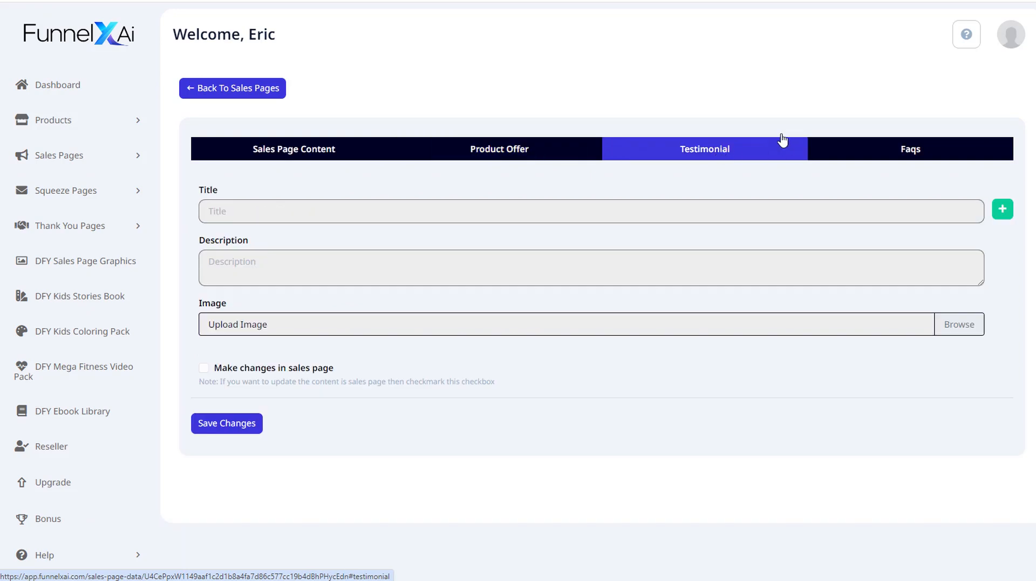
{"action": "left_click", "coordinate": [915, 151]}
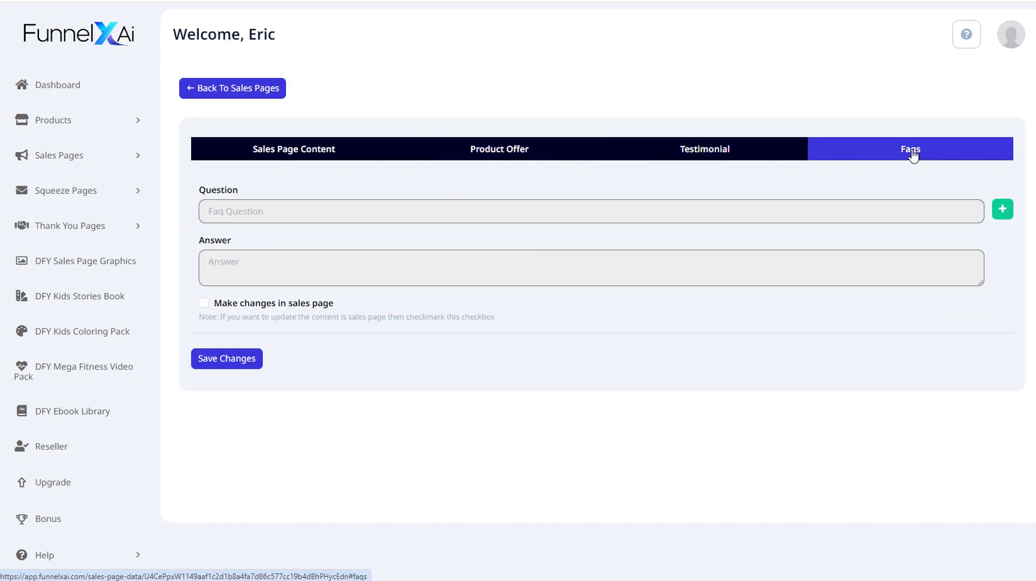
{"action": "left_click", "coordinate": [718, 156]}
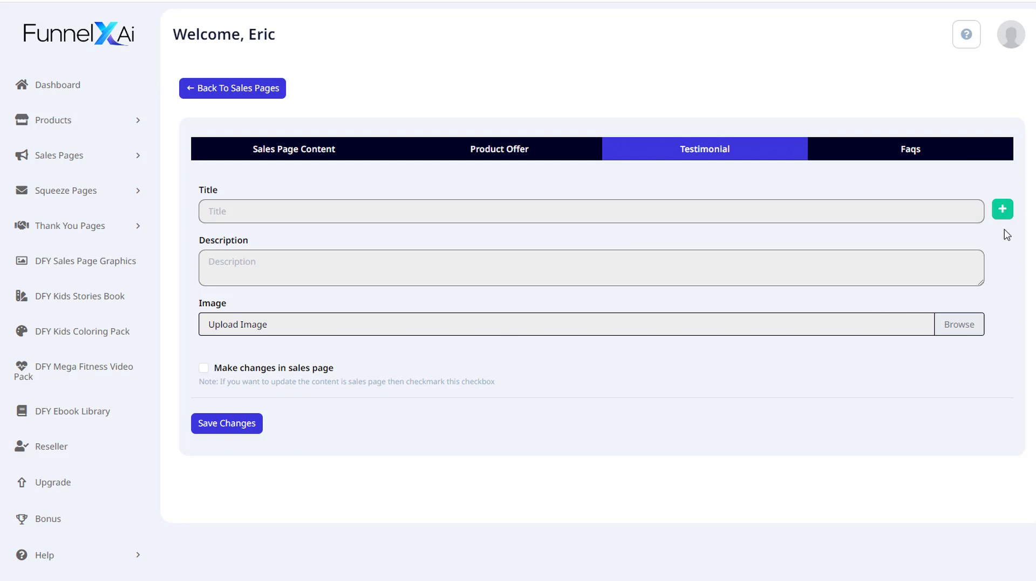
{"action": "left_click", "coordinate": [899, 151]}
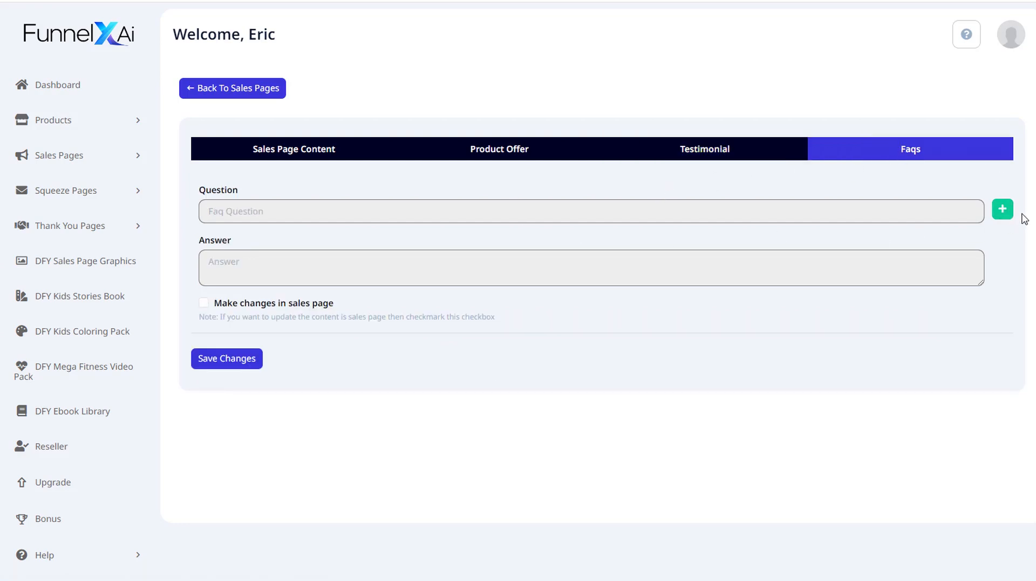
- Open the page's SEO settings, then return to the sales pages list
{"action": "left_click", "coordinate": [245, 91]}
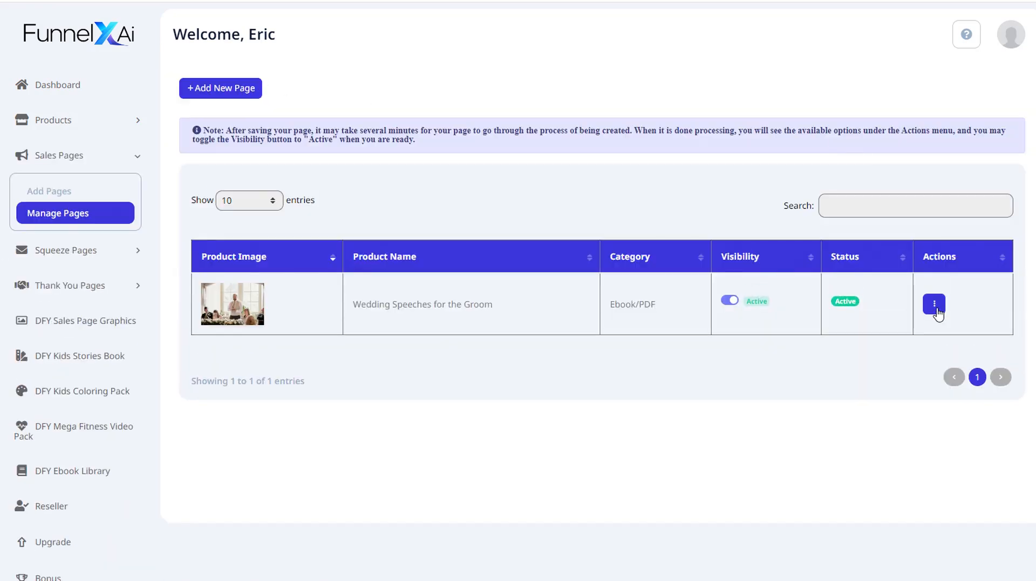
{"action": "left_click", "coordinate": [935, 304]}
{"action": "left_click", "coordinate": [869, 292]}
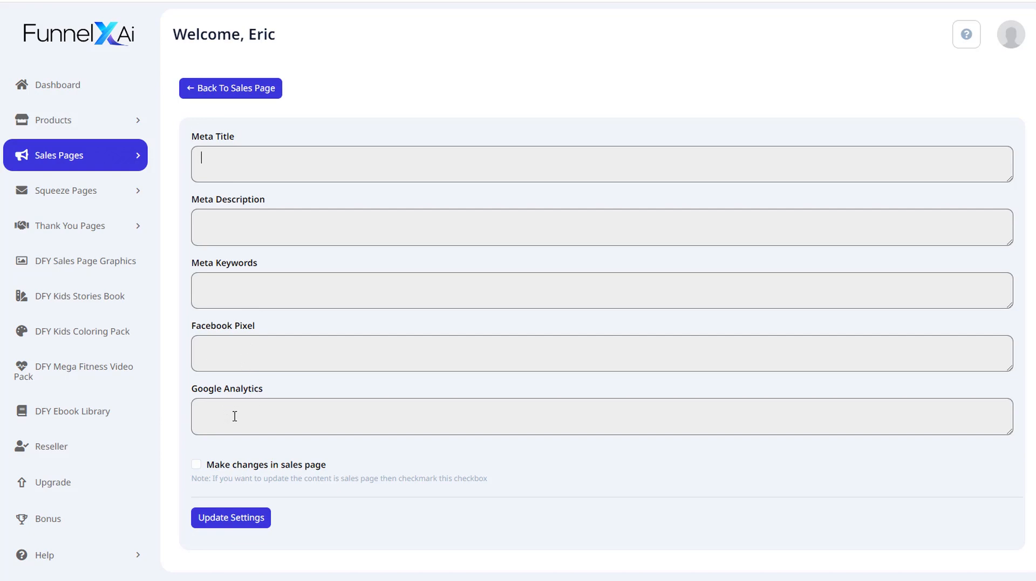
{"action": "left_click", "coordinate": [217, 87]}
- View the Wedding Speeches for the Groom sales page
{"action": "left_click", "coordinate": [935, 304]}
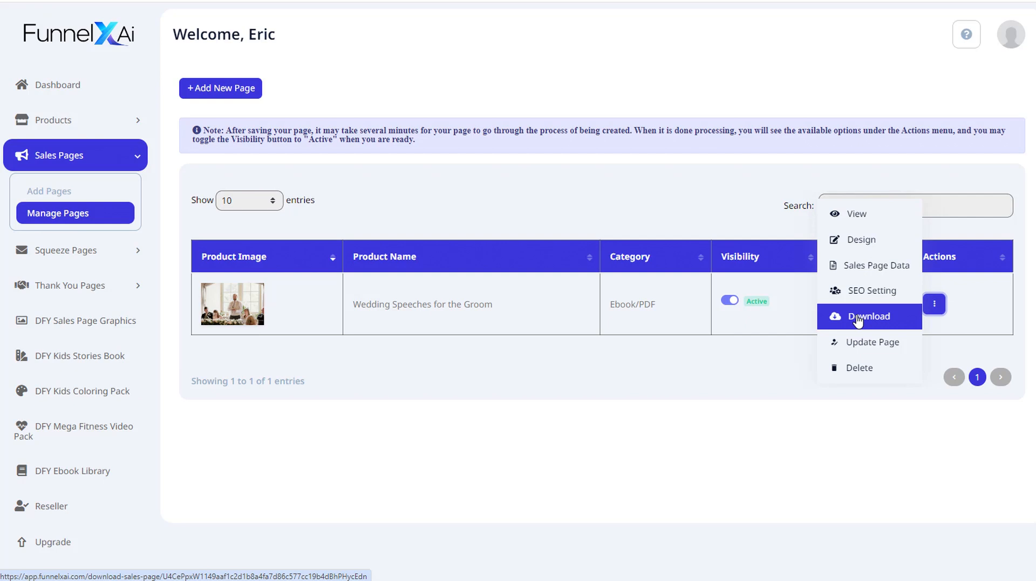
{"action": "left_click", "coordinate": [859, 215]}
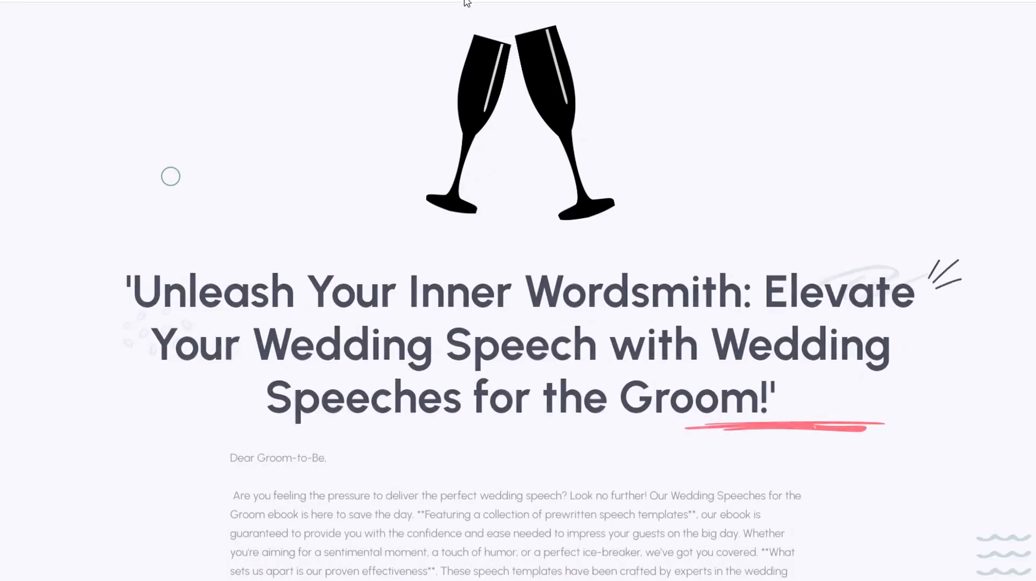
- Close the sales page and copy the product URL of Wedding Speeches for the Groom from the products list
{"action": "left_click_drag", "start_coordinate": [1031, 27], "coordinate": [1028, 6]}
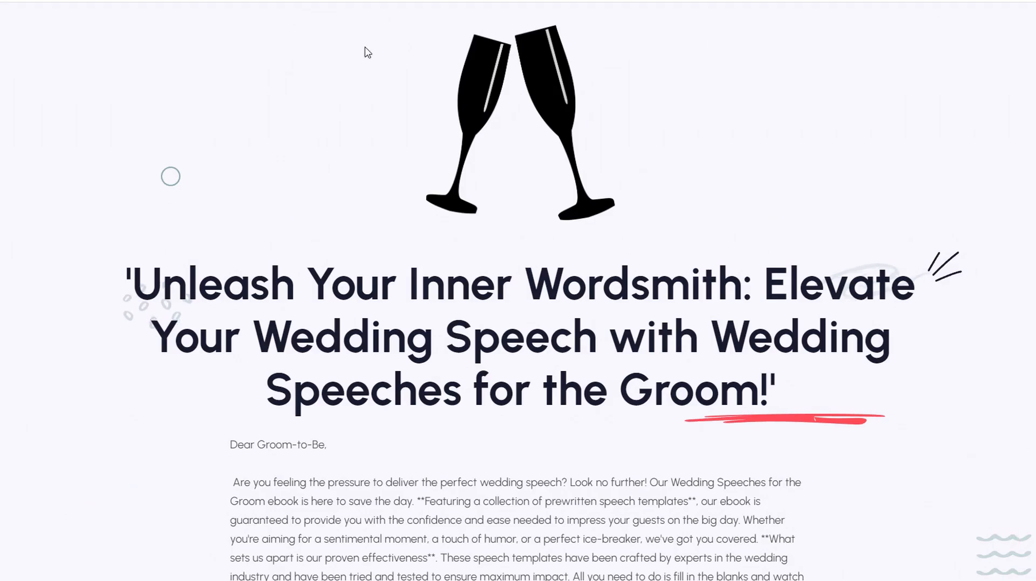
{"action": "key", "text": "ctrl+w"}
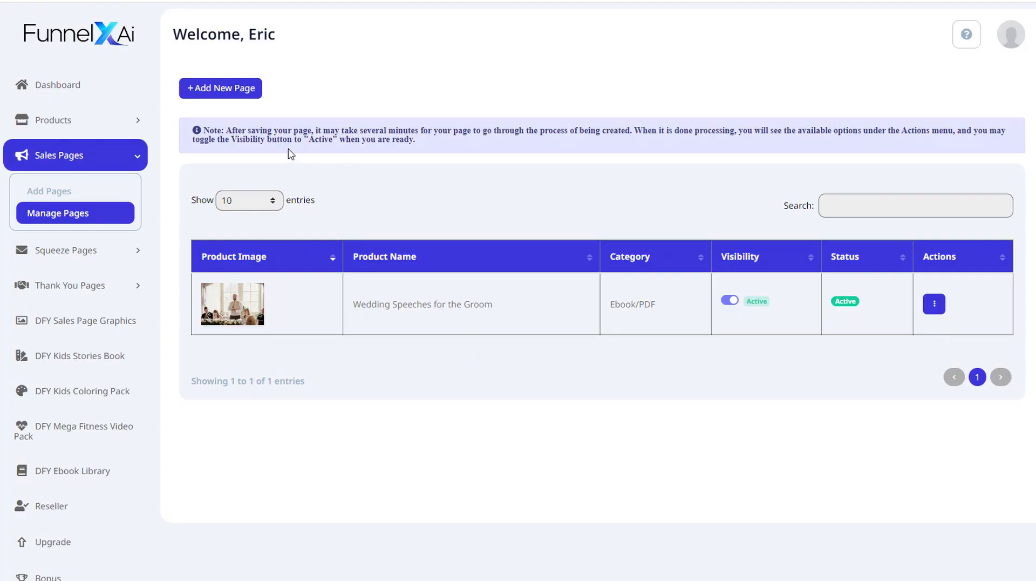
{"action": "left_click", "coordinate": [133, 121]}
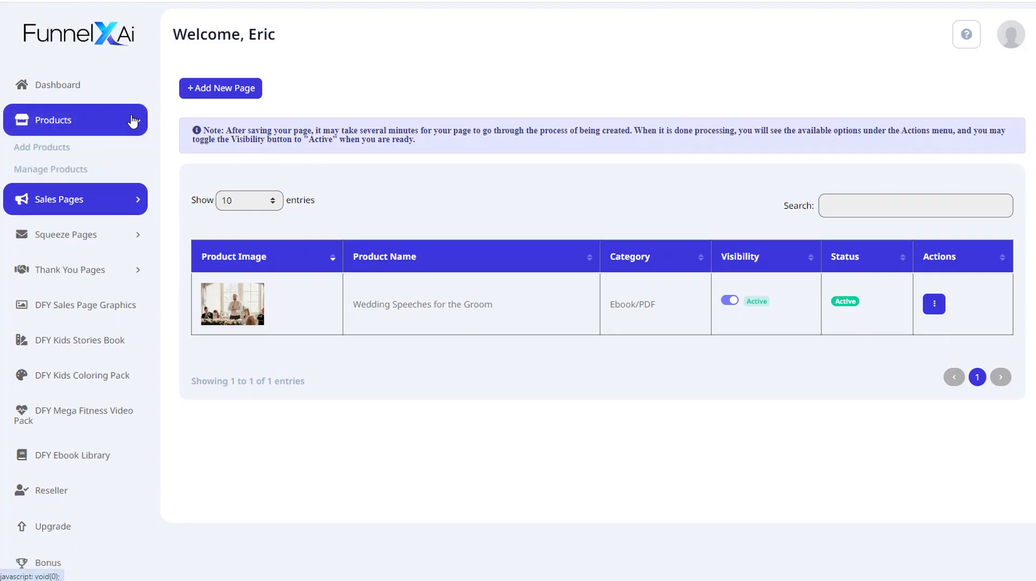
{"action": "left_click", "coordinate": [64, 180]}
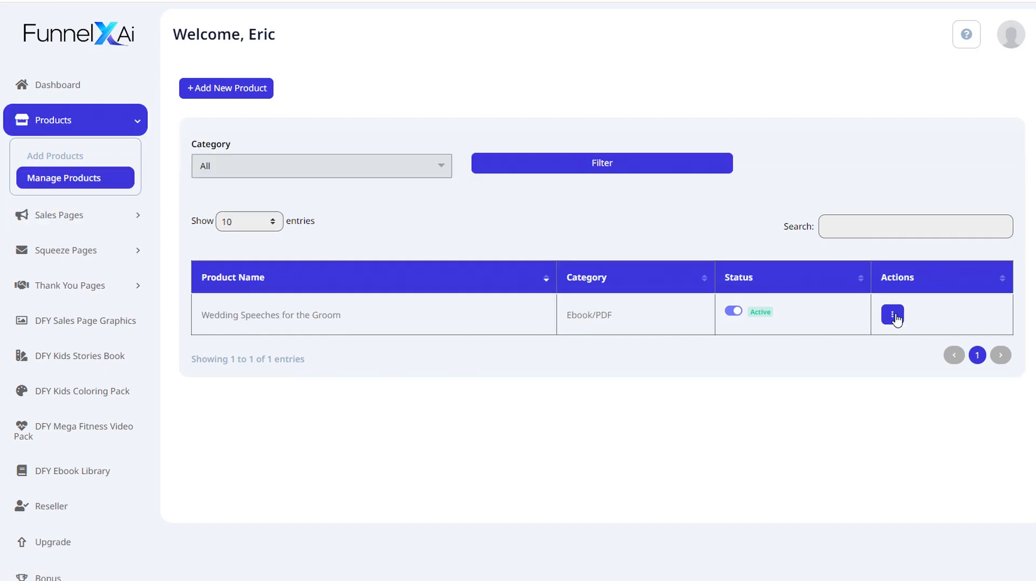
{"action": "left_click", "coordinate": [893, 316]}
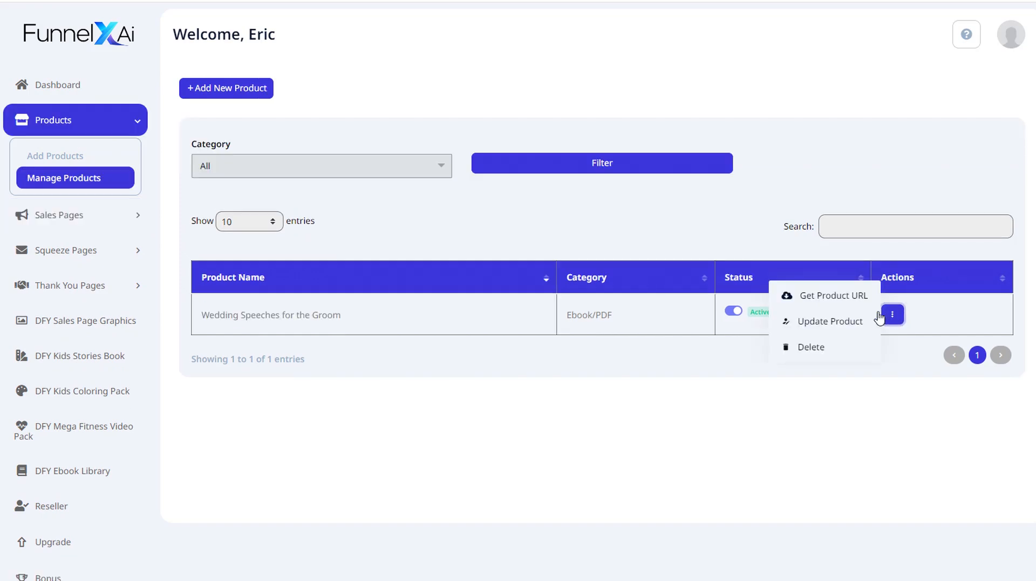
{"action": "left_click", "coordinate": [821, 297]}
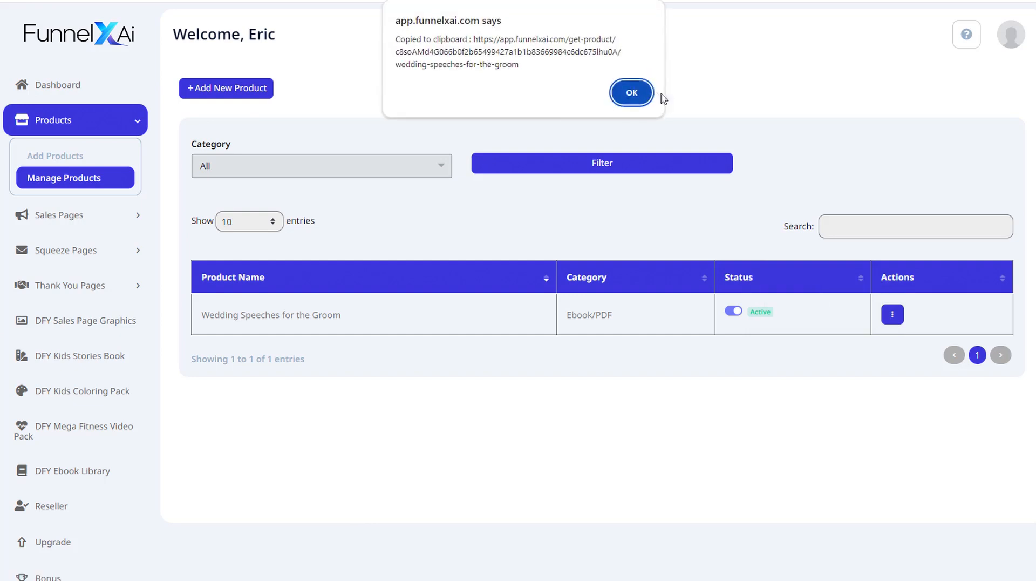
{"action": "left_click", "coordinate": [629, 91]}
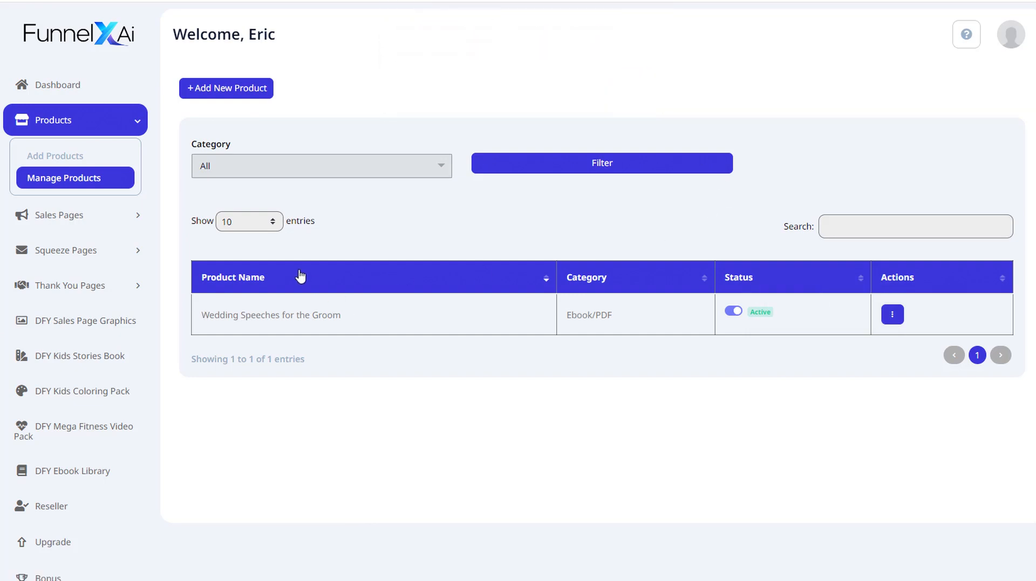
- Add a thank-you page for the Wedding Speeches for the Groom sales page, using the copied product URL as its delivery URL
{"action": "left_click", "coordinate": [104, 290]}
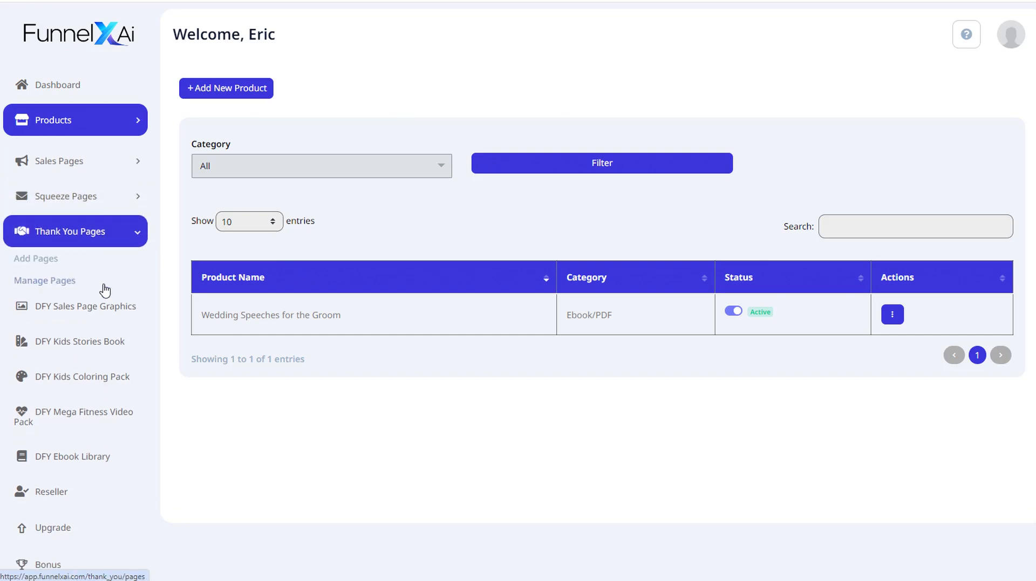
{"action": "left_click", "coordinate": [60, 264]}
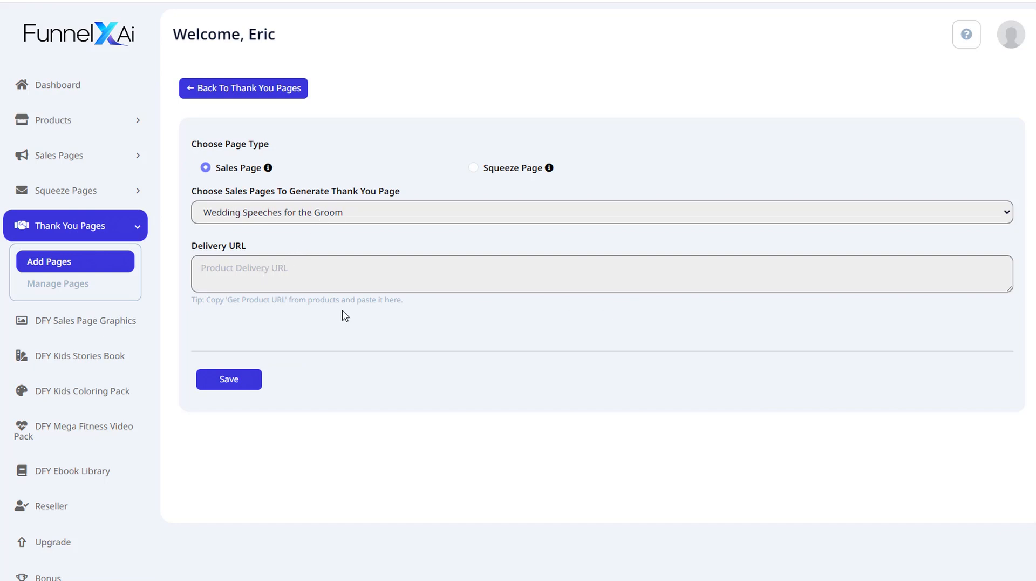
{"action": "key", "text": "ctrl+v"}
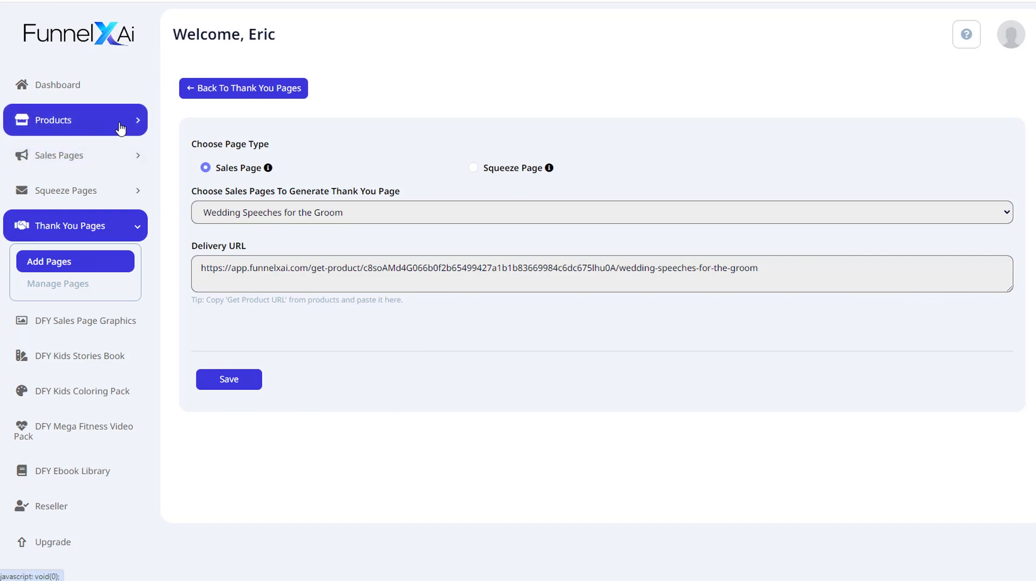
{"action": "left_click_drag", "start_coordinate": [207, 267], "coordinate": [832, 270]}
{"action": "left_click", "coordinate": [609, 362]}
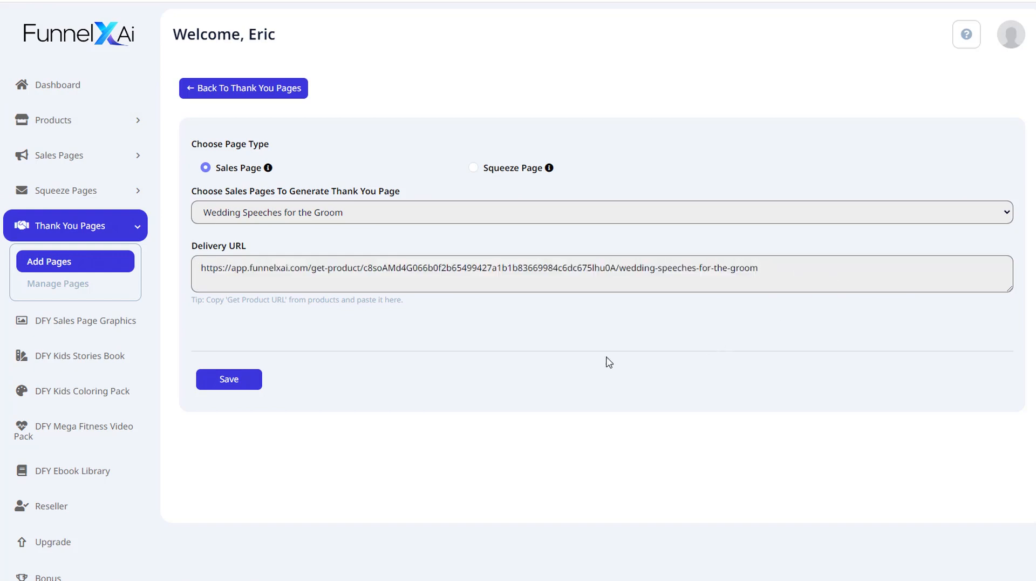
{"action": "left_click", "coordinate": [229, 380]}
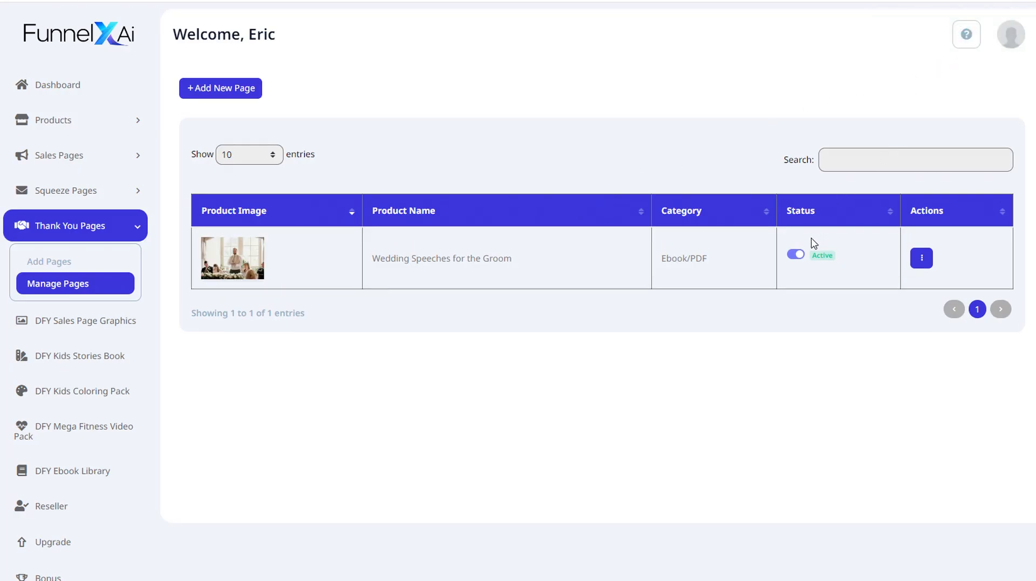
- Open the thank-you page in the designer and review its download sections
{"action": "left_click", "coordinate": [923, 259]}
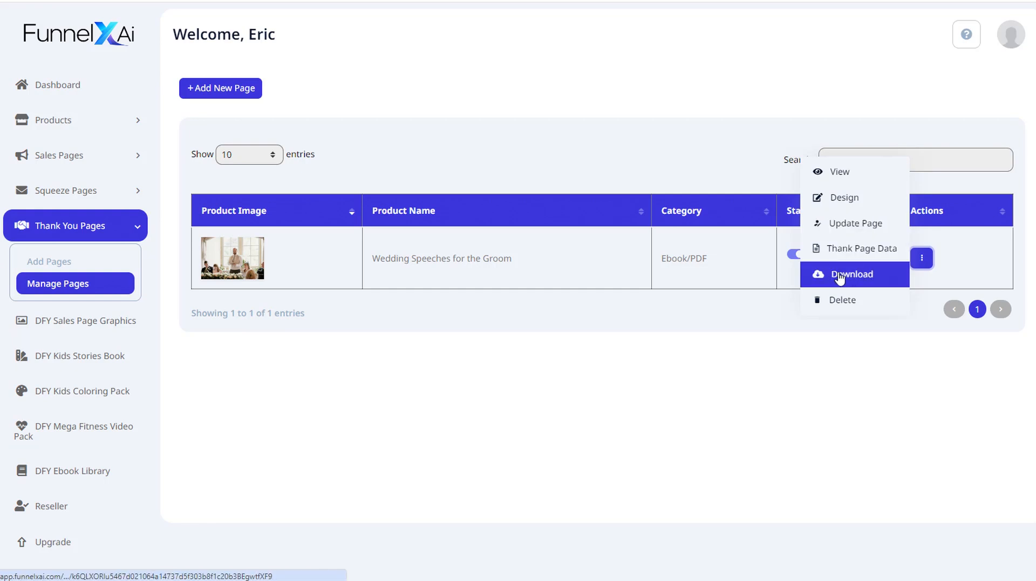
{"action": "left_click", "coordinate": [845, 202]}
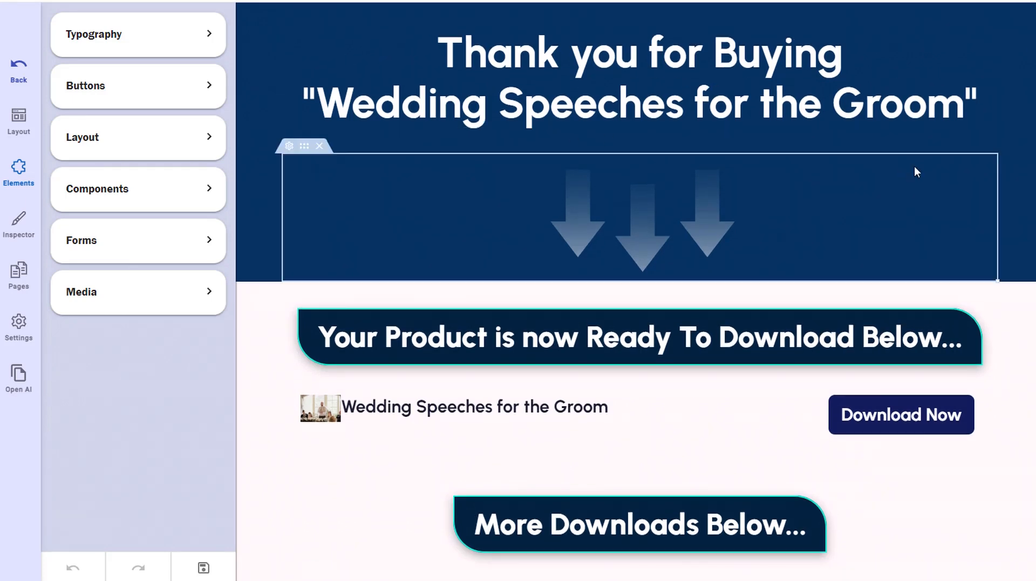
{"action": "scroll", "coordinate": [636, 292], "scroll_direction": "down", "scroll_amount": 3}
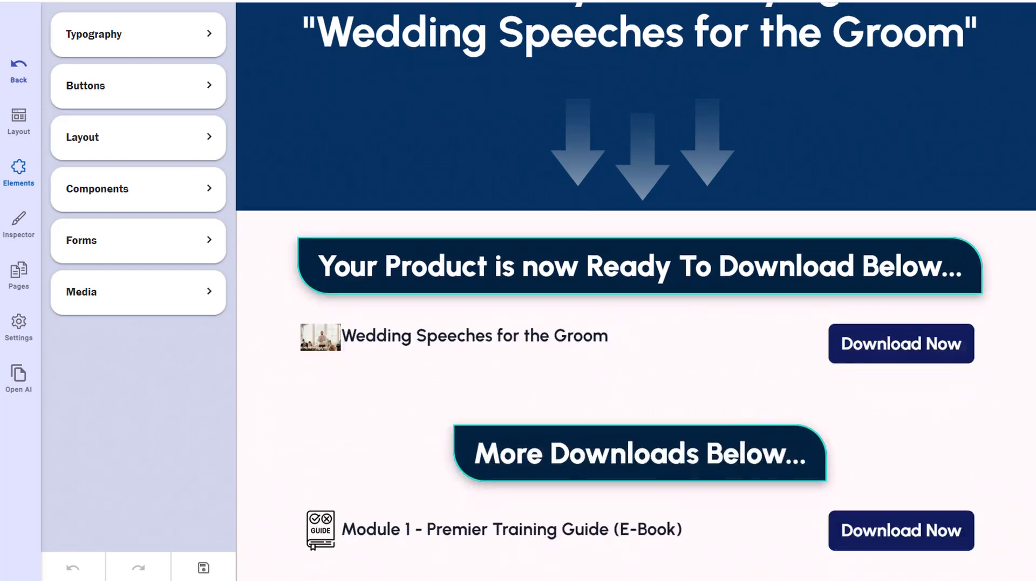
{"action": "left_click", "coordinate": [492, 238]}
{"action": "left_click", "coordinate": [934, 232]}
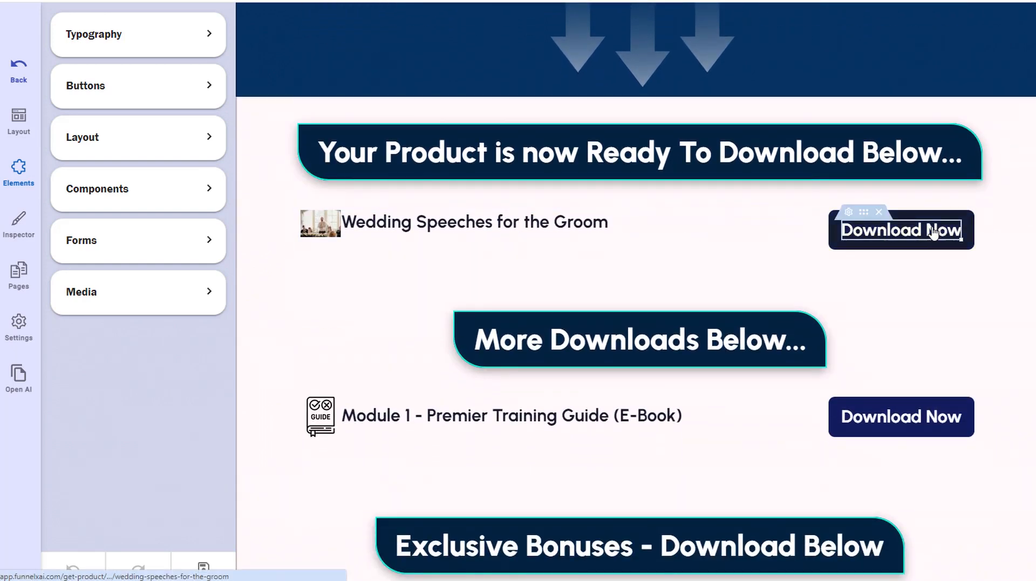
{"action": "scroll", "coordinate": [930, 234], "scroll_direction": "down", "scroll_amount": 3}
{"action": "scroll", "coordinate": [930, 235], "scroll_direction": "up", "scroll_amount": 2}
{"action": "scroll", "coordinate": [1029, 419], "scroll_direction": "up", "scroll_amount": 1}
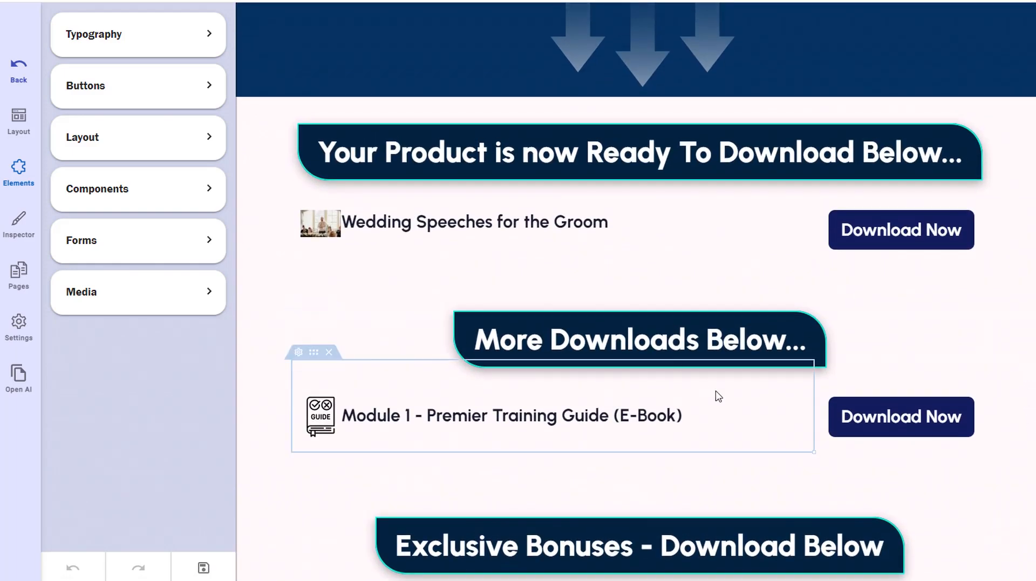
{"action": "scroll", "coordinate": [709, 386], "scroll_direction": "down", "scroll_amount": 3}
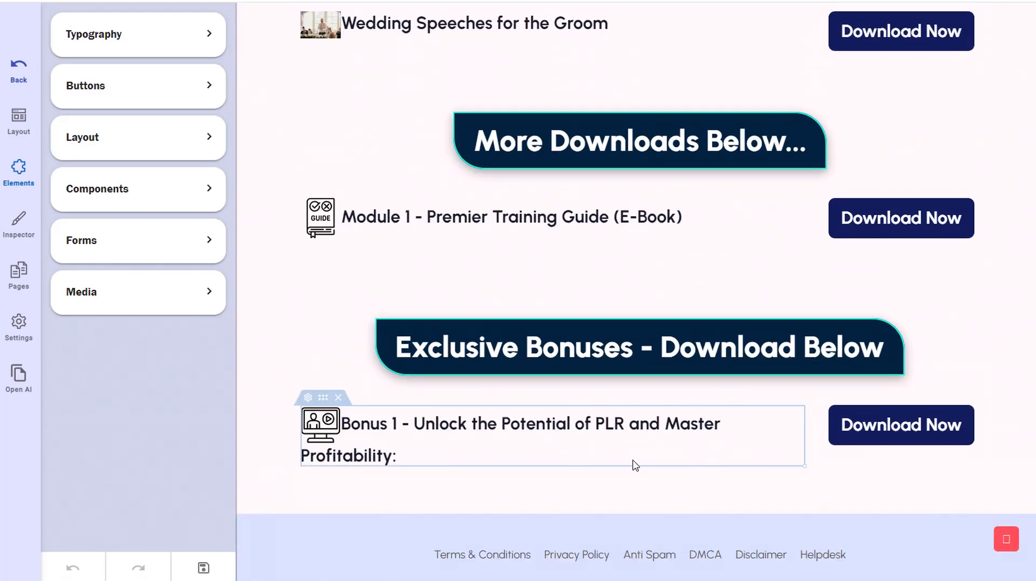
{"action": "scroll", "coordinate": [632, 459], "scroll_direction": "up", "scroll_amount": 4}
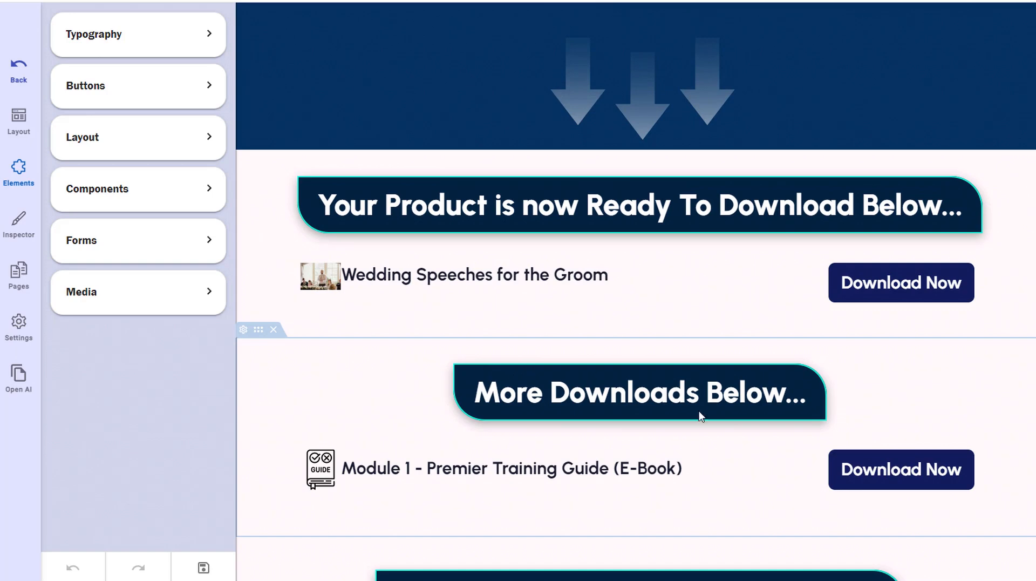
{"action": "scroll", "coordinate": [717, 435], "scroll_direction": "down", "scroll_amount": 4}
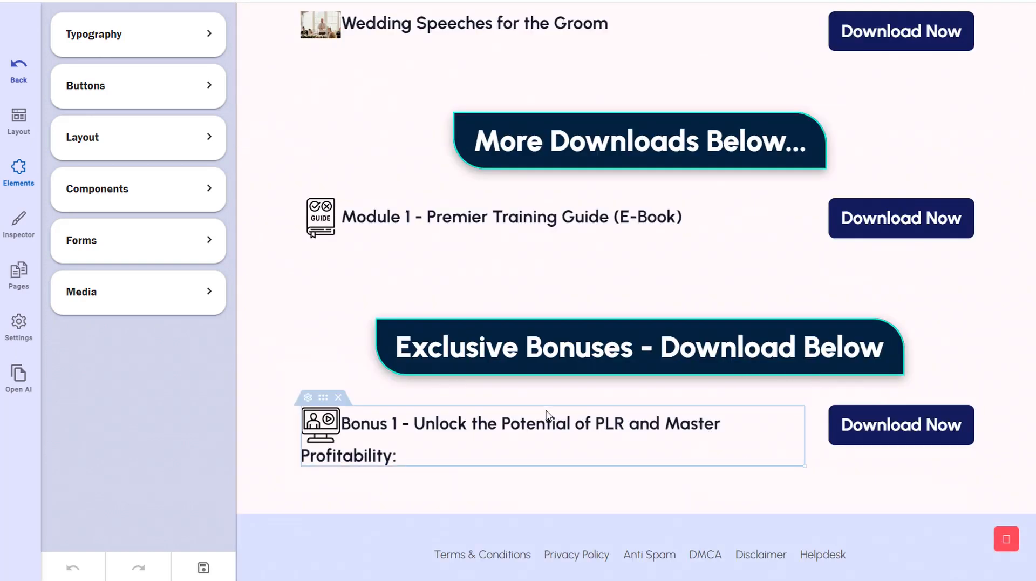
{"action": "scroll", "coordinate": [547, 415], "scroll_direction": "up", "scroll_amount": 2}
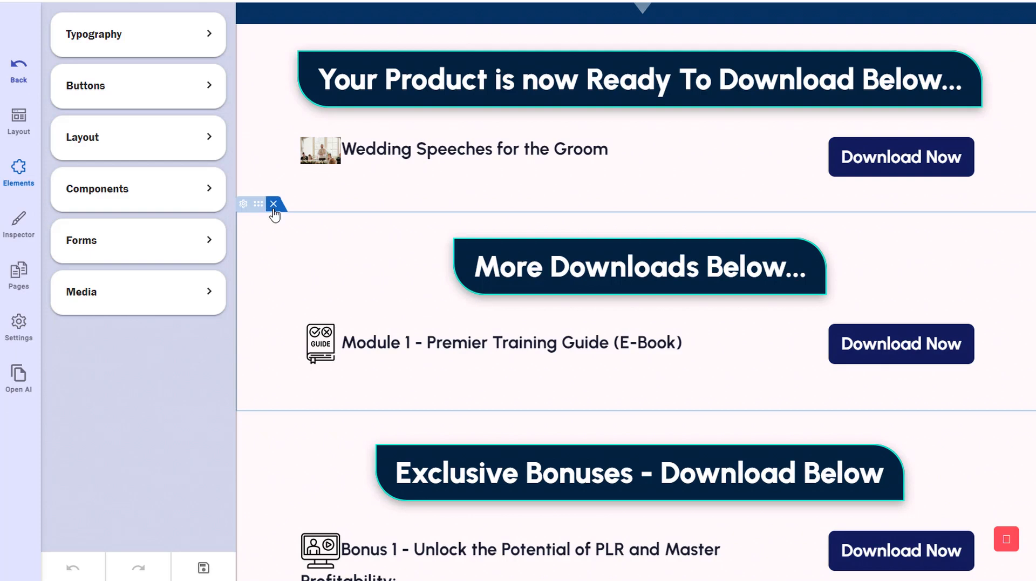
- Delete the More Downloads Below section and save the thank-you page design
{"action": "left_click", "coordinate": [274, 204]}
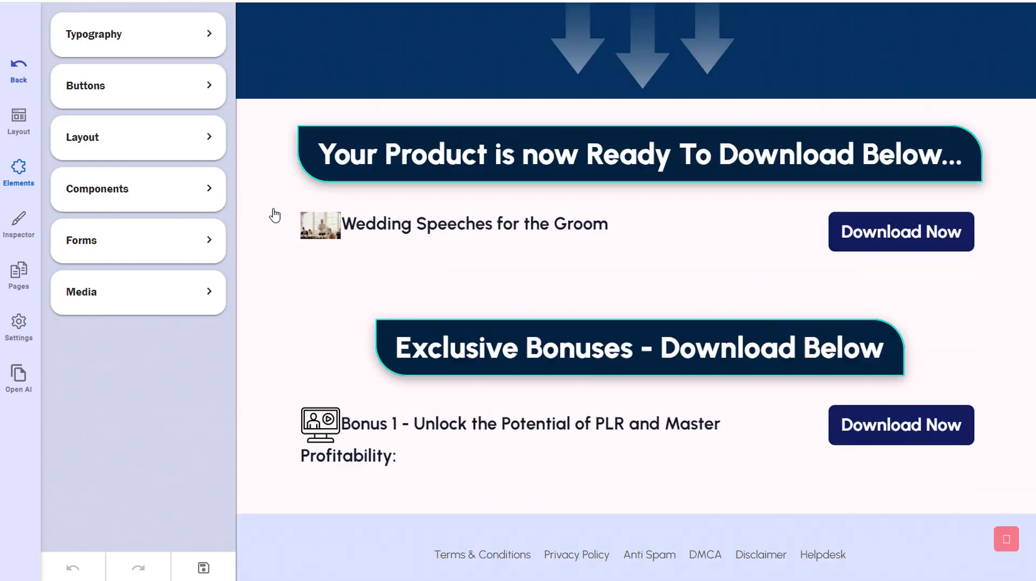
{"action": "left_click", "coordinate": [274, 279]}
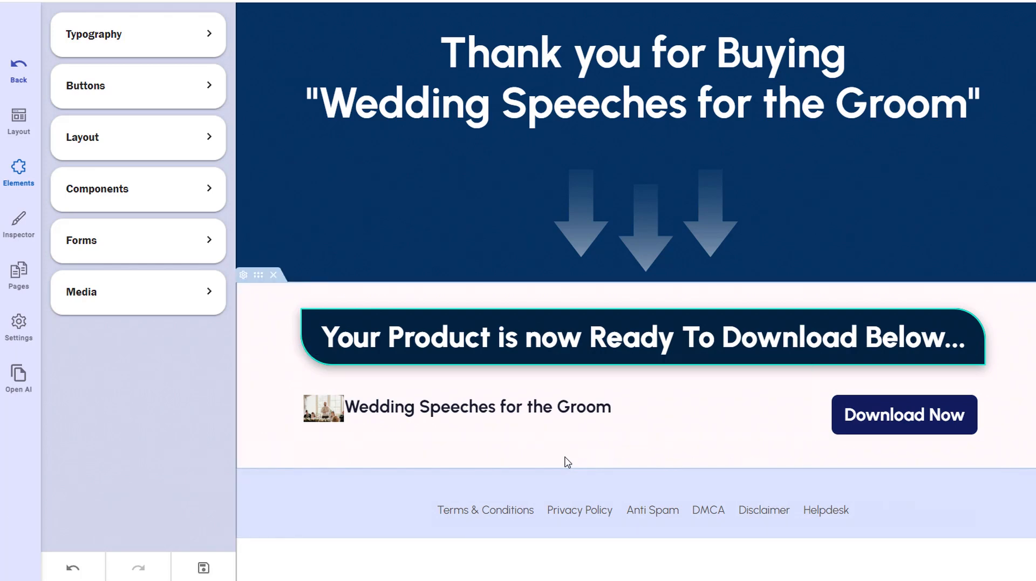
{"action": "left_click", "coordinate": [205, 571]}
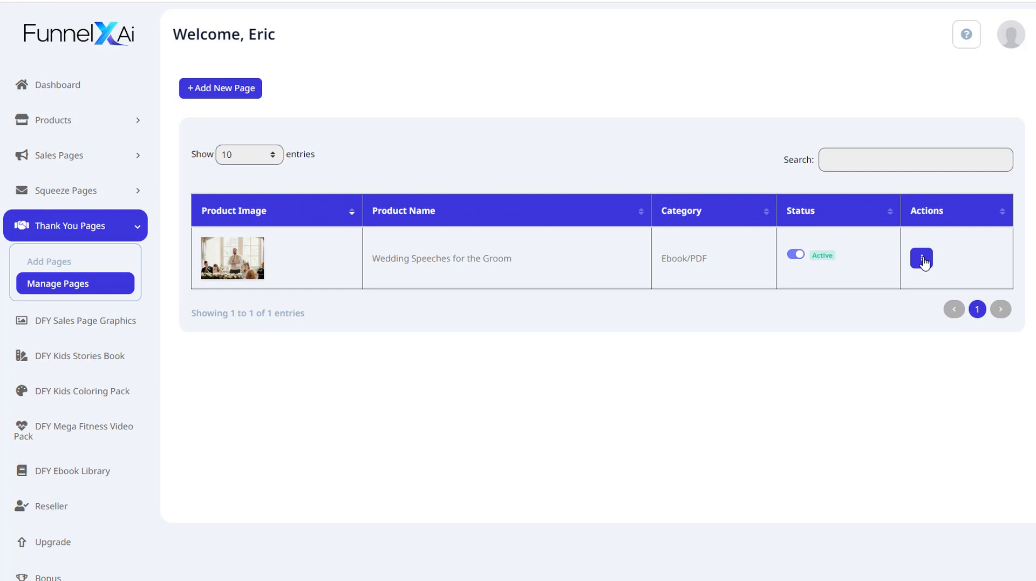
- View the Wedding Speeches for the Groom thank-you page
{"action": "left_click", "coordinate": [921, 259]}
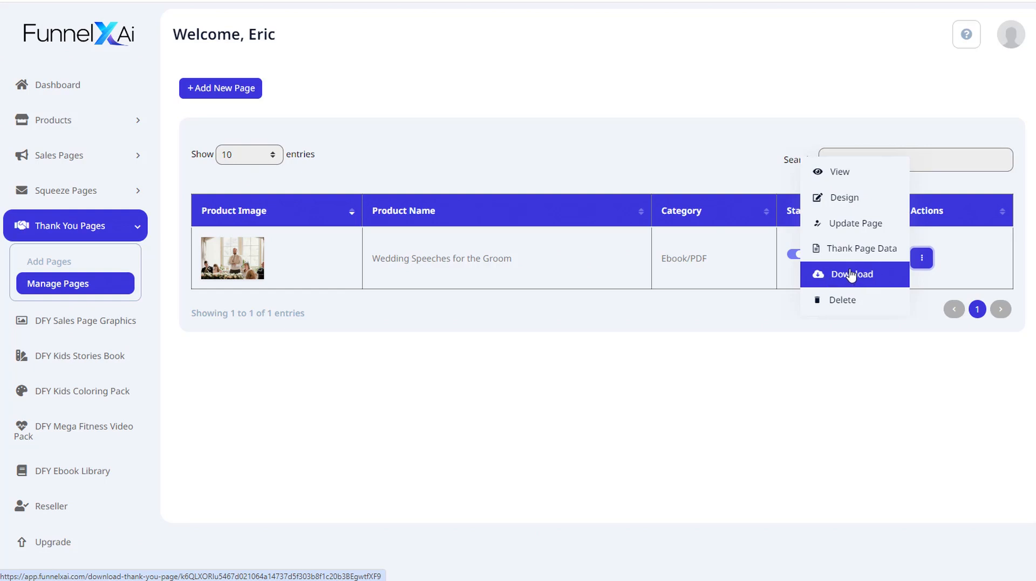
{"action": "left_click", "coordinate": [846, 176]}
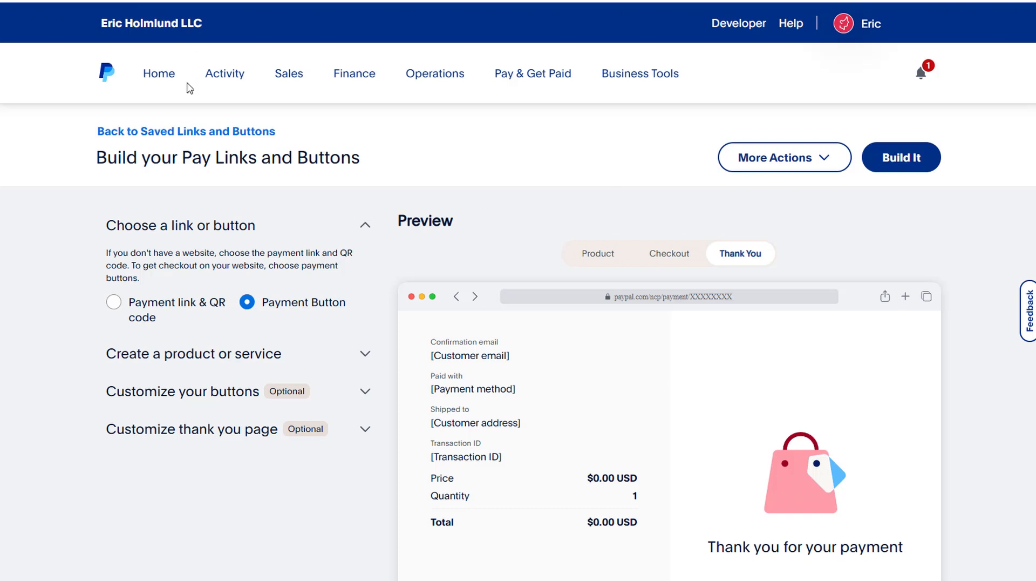
- Switch to PayPal, choose Payment Button and enter Wedding Speeches for the Groom as the product name
{"action": "left_click", "coordinate": [248, 305]}
{"action": "left_click", "coordinate": [361, 351]}
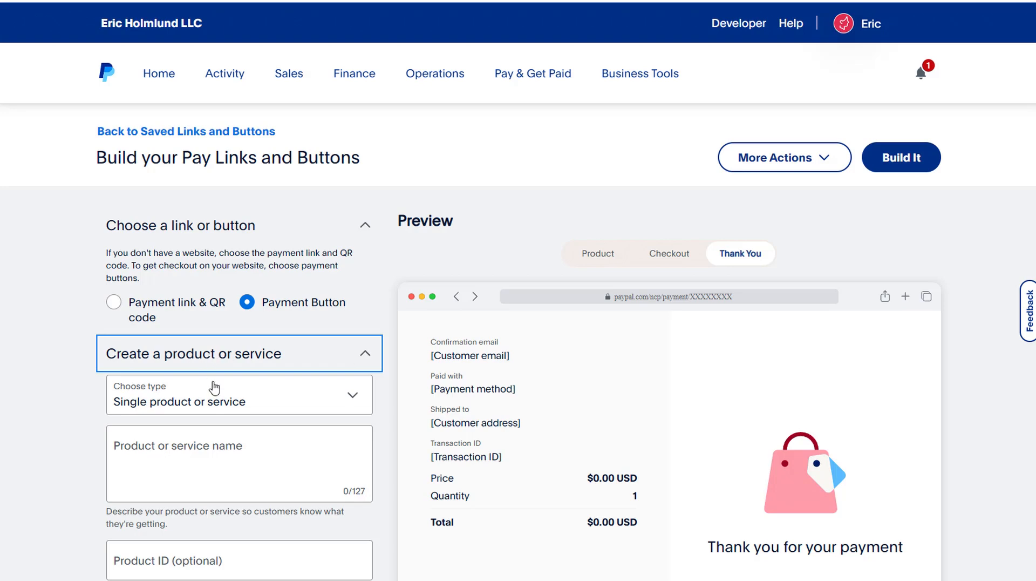
{"action": "scroll", "coordinate": [277, 429], "scroll_direction": "down", "scroll_amount": 2}
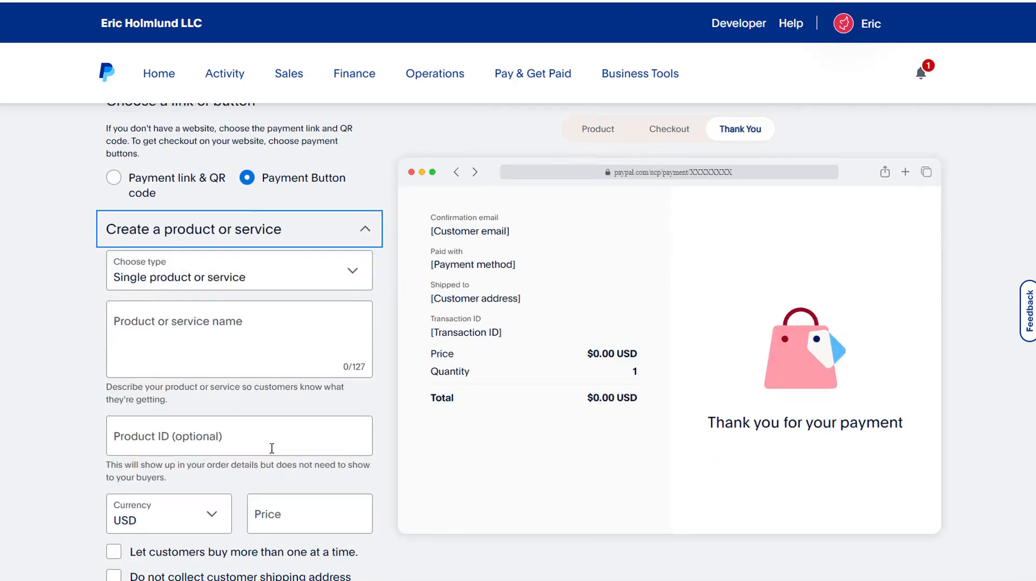
{"action": "left_click", "coordinate": [218, 327]}
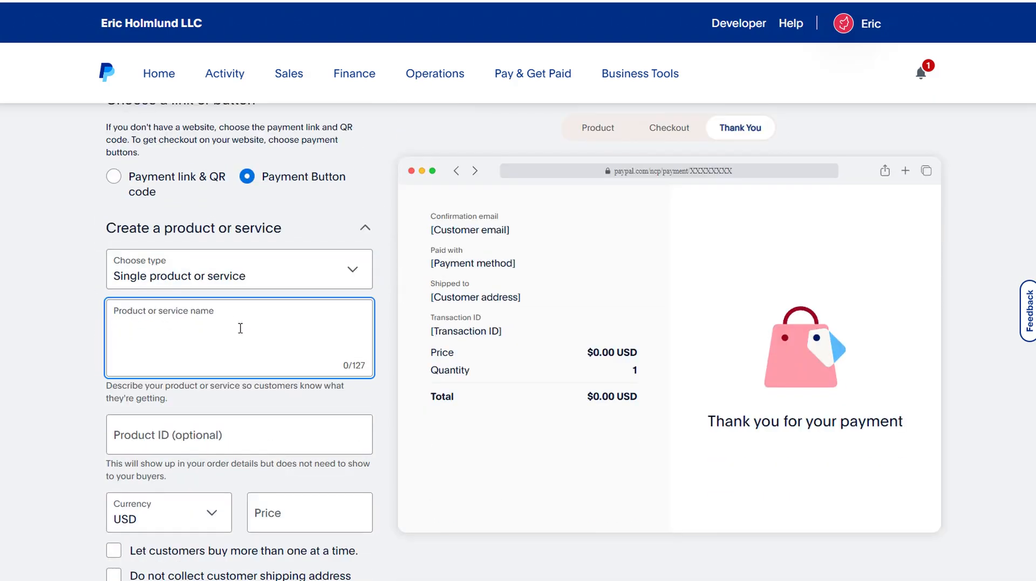
{"action": "left_click_drag", "start_coordinate": [512, 258], "coordinate": [372, 258]}
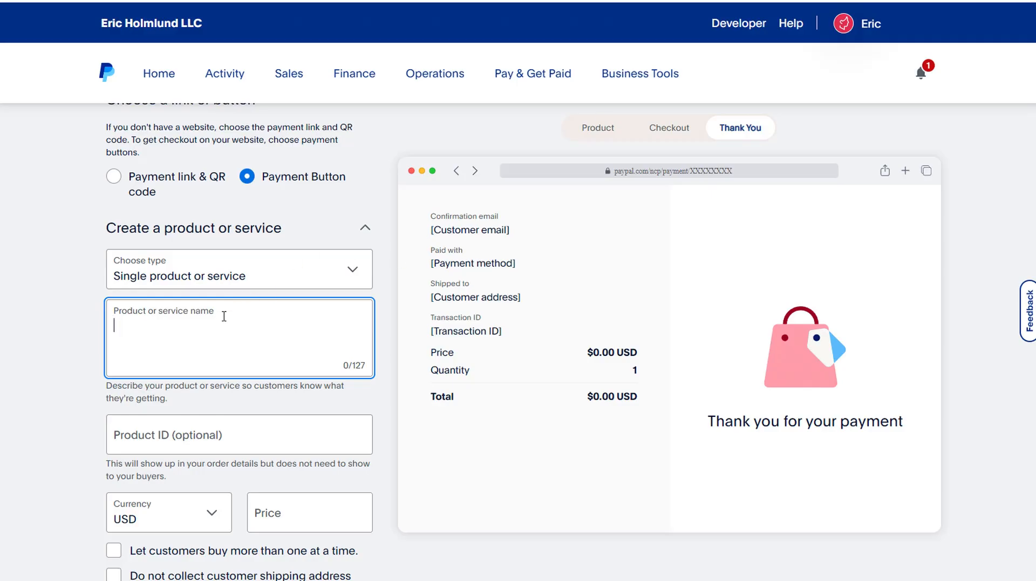
{"action": "type", "text": "Wedding Speeches for the Groom"}
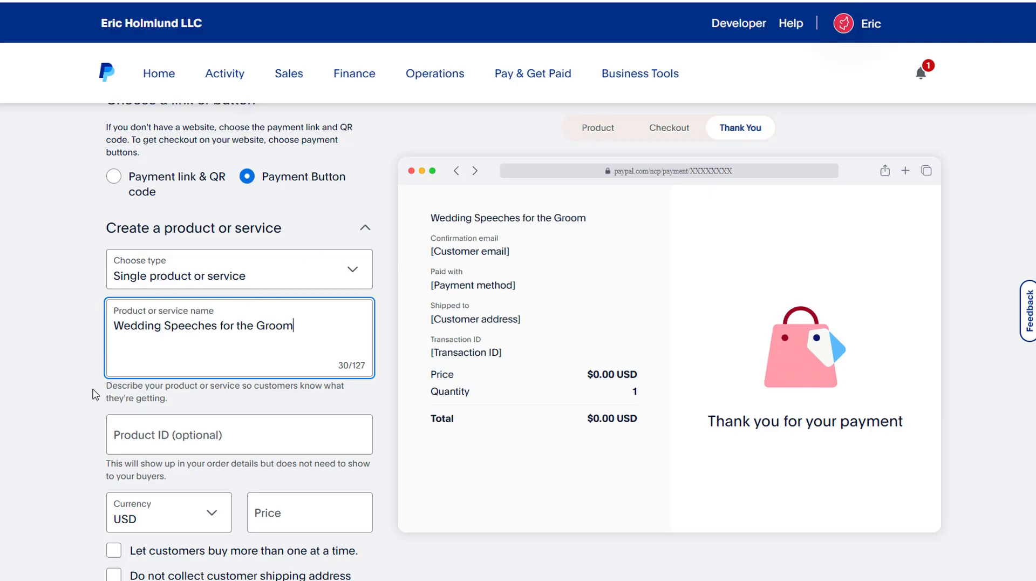
- Set the price to $17 USD and tick the option not to collect customer shipping address
{"action": "scroll", "coordinate": [69, 405], "scroll_direction": "down", "scroll_amount": 5}
{"action": "left_click", "coordinate": [274, 265]}
{"action": "type", "text": "17"}
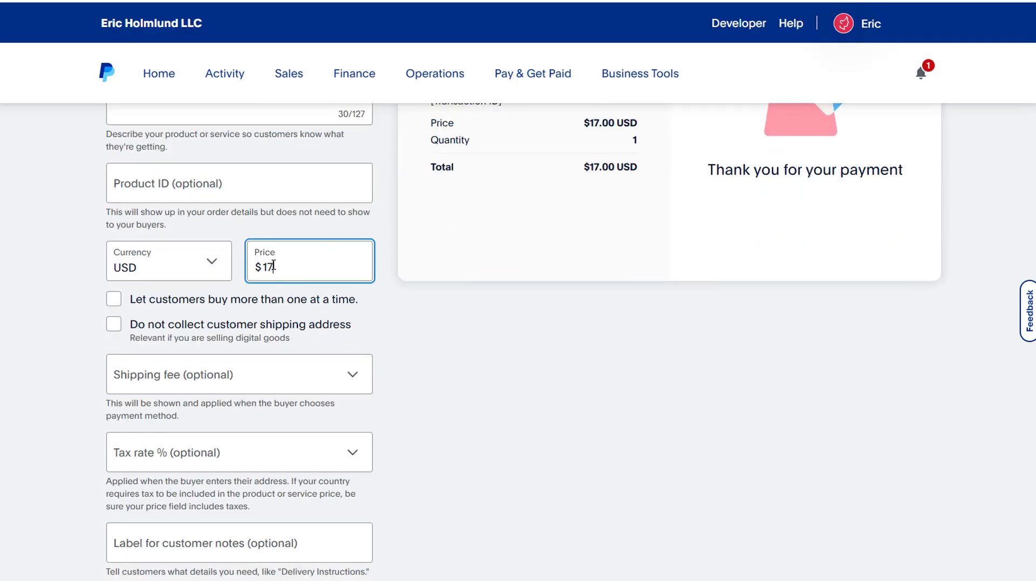
{"action": "left_click", "coordinate": [113, 328]}
- Expand the button customization options and choose the Single button type
{"action": "scroll", "coordinate": [456, 366], "scroll_direction": "down", "scroll_amount": 3}
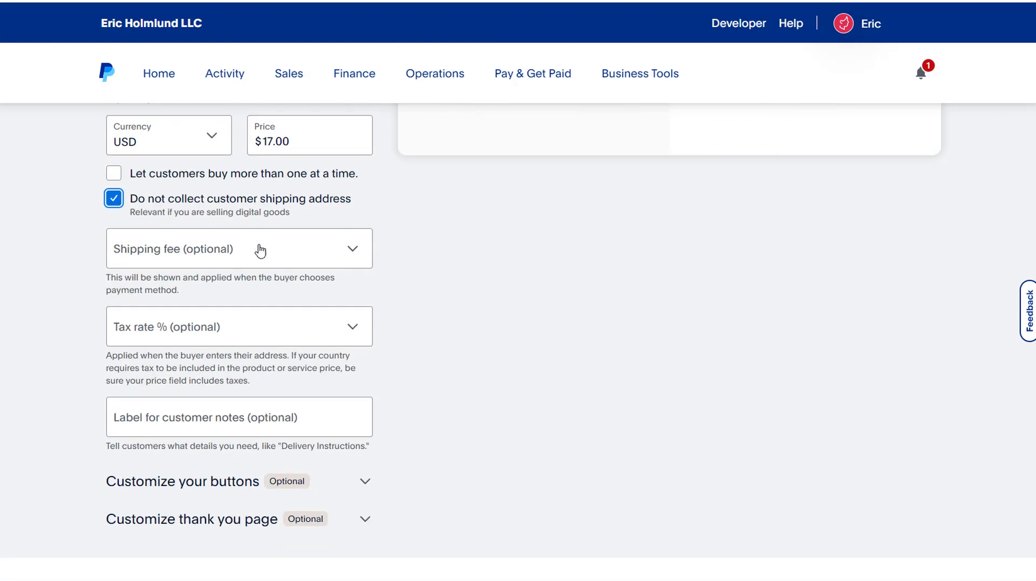
{"action": "scroll", "coordinate": [479, 375], "scroll_direction": "down", "scroll_amount": 2}
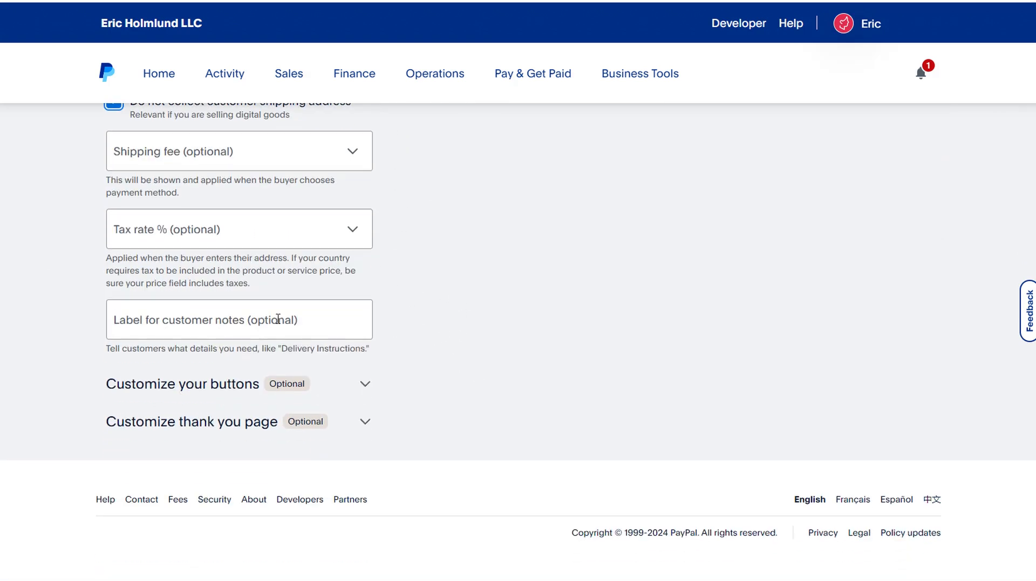
{"action": "left_click", "coordinate": [364, 385]}
{"action": "scroll", "coordinate": [401, 388], "scroll_direction": "down", "scroll_amount": 2}
{"action": "scroll", "coordinate": [401, 388], "scroll_direction": "down", "scroll_amount": 1}
{"action": "left_click", "coordinate": [322, 292]}
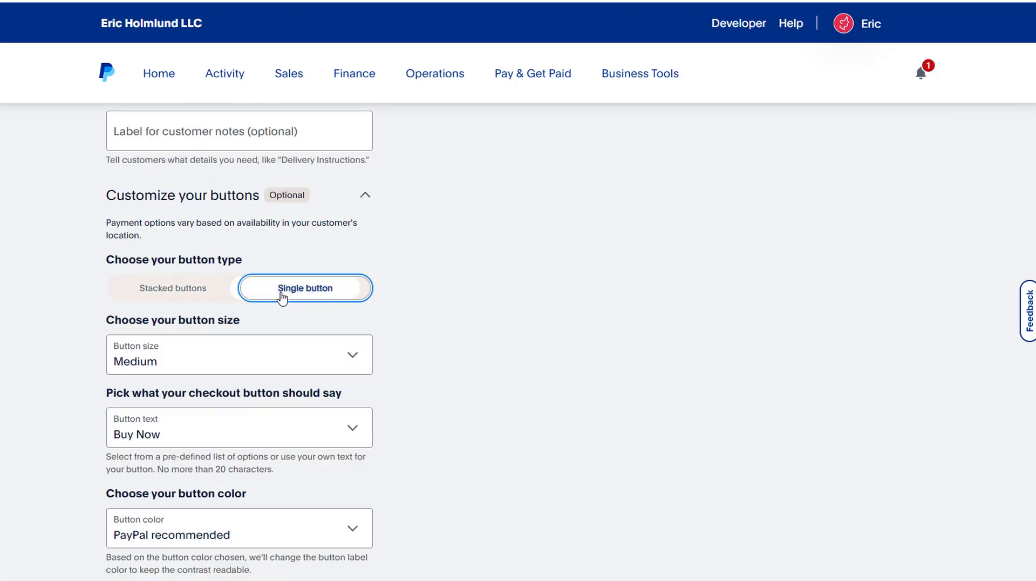
- Set the PayPal button size to Large
{"action": "scroll", "coordinate": [411, 335], "scroll_direction": "down", "scroll_amount": 1}
{"action": "left_click", "coordinate": [344, 296]}
{"action": "left_click", "coordinate": [198, 332]}
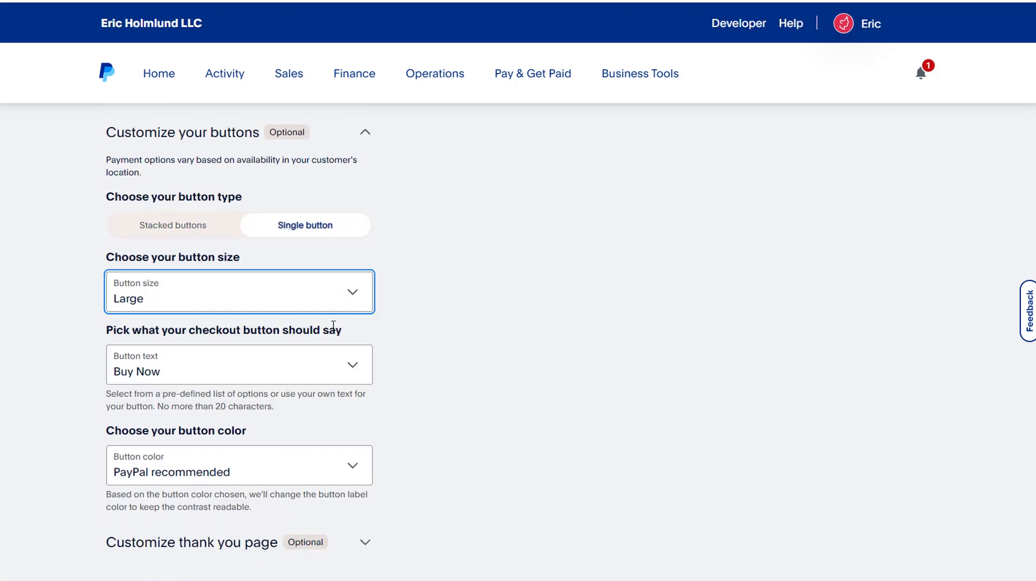
- Expand the thank-you page options, choose a custom Auto Return URL and paste the thank-you-wedding-speeches-for-the-groom page URL
{"action": "scroll", "coordinate": [416, 345], "scroll_direction": "down", "scroll_amount": 2}
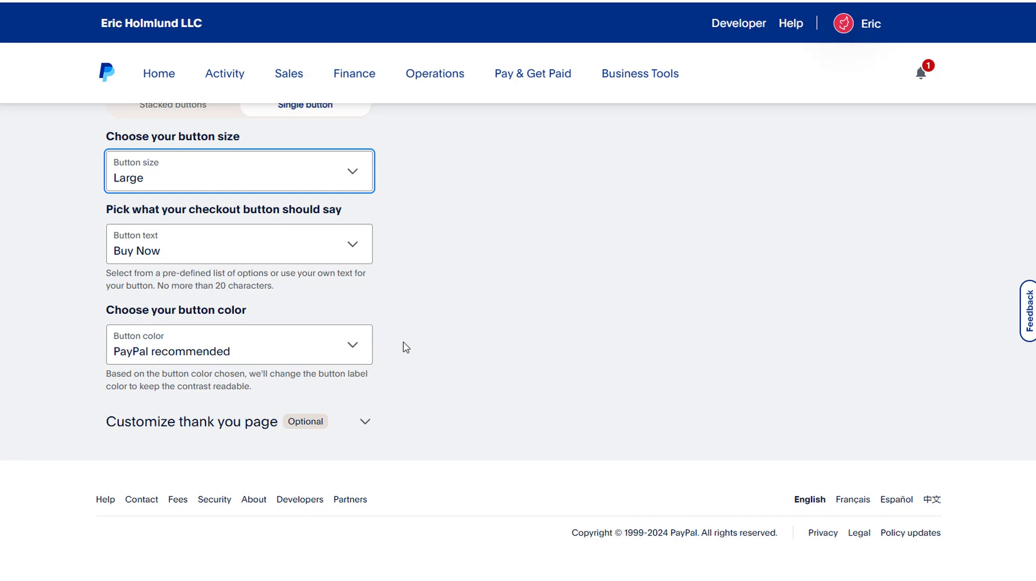
{"action": "left_click", "coordinate": [363, 423]}
{"action": "scroll", "coordinate": [437, 389], "scroll_direction": "down", "scroll_amount": 2}
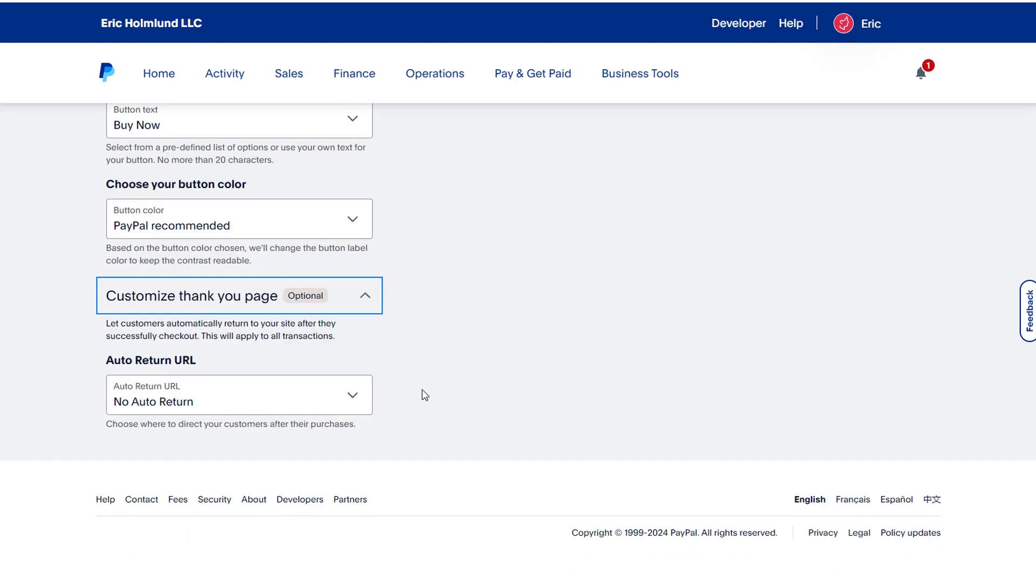
{"action": "left_click", "coordinate": [343, 398]}
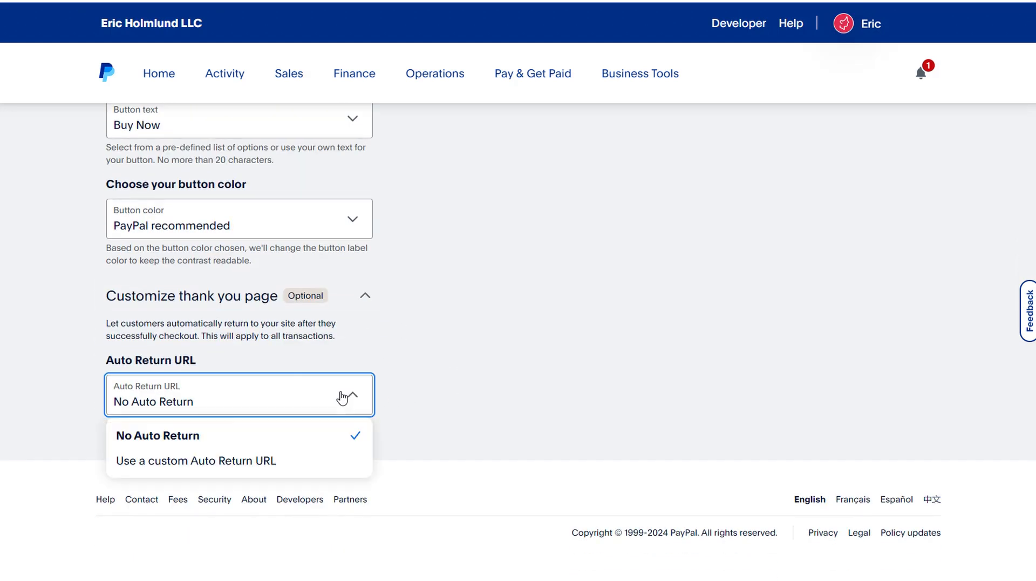
{"action": "left_click", "coordinate": [192, 460]}
{"action": "scroll", "coordinate": [580, 385], "scroll_direction": "down", "scroll_amount": 1}
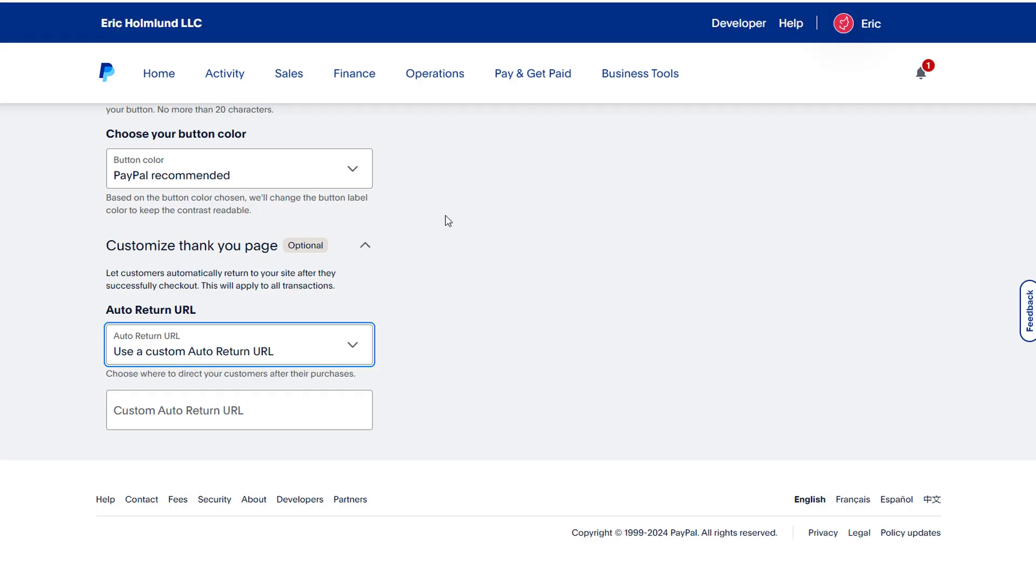
{"action": "left_click", "coordinate": [241, 398]}
{"action": "key", "text": "ctrl+v"}
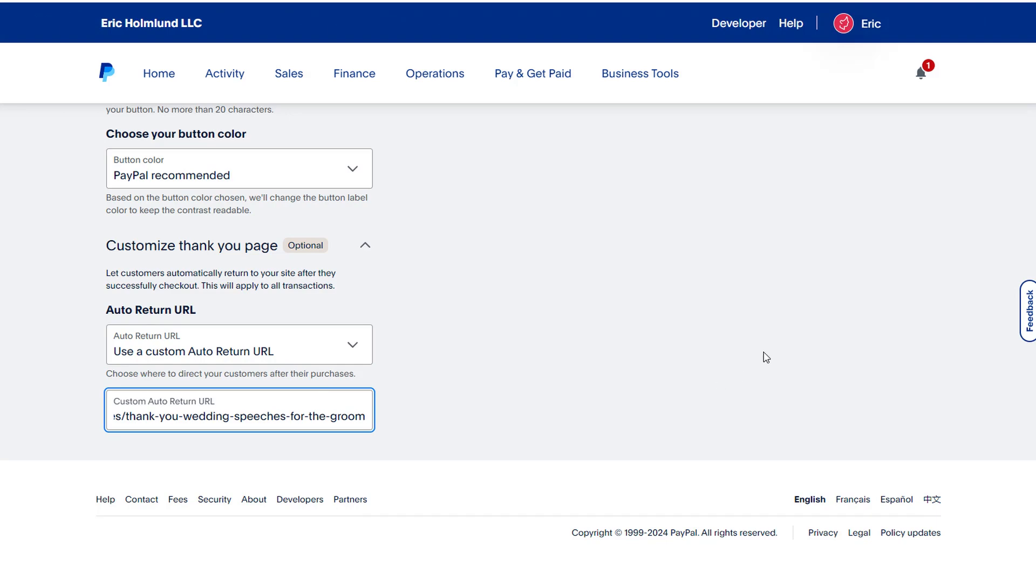
- Build the PayPal payment button and copy its code snippet
{"action": "scroll", "coordinate": [764, 358], "scroll_direction": "up", "scroll_amount": 20}
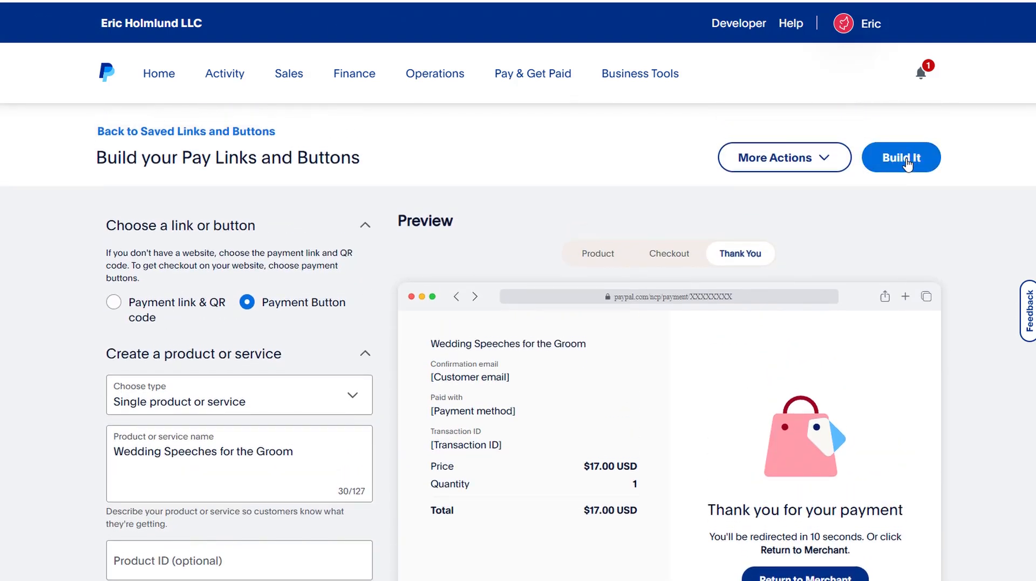
{"action": "left_click", "coordinate": [908, 164]}
{"action": "scroll", "coordinate": [478, 382], "scroll_direction": "down", "scroll_amount": 3}
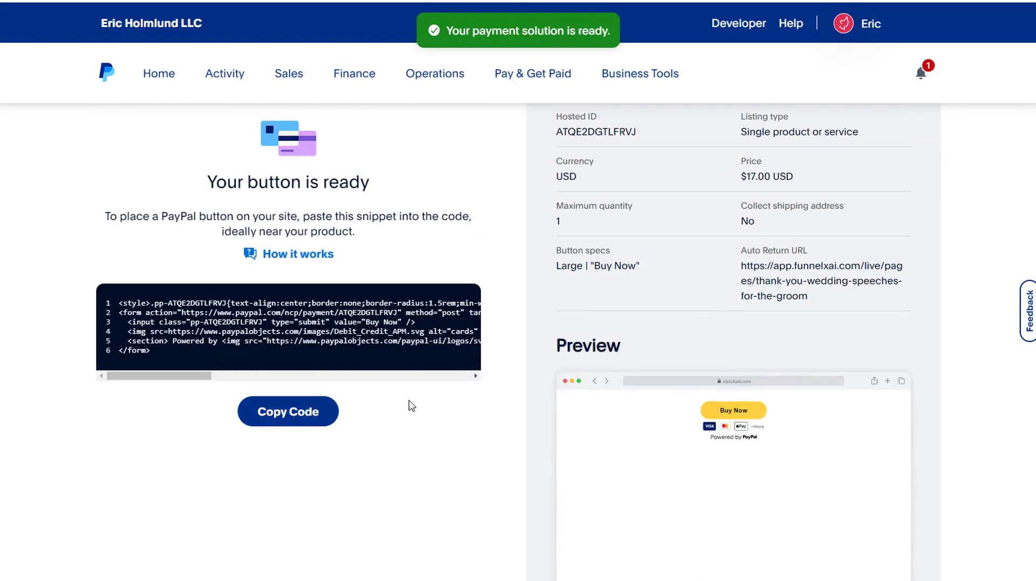
{"action": "left_click", "coordinate": [282, 417]}
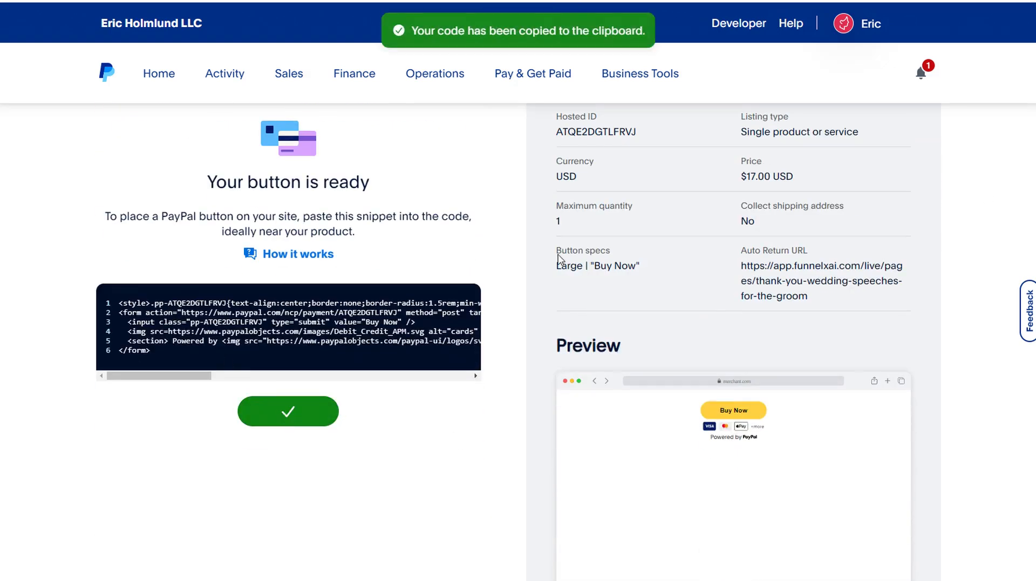
- Switch to FunnelXAi and open the Wedding Speeches for the Groom sales page for updating
{"action": "key", "text": "ctrl+Tab"}
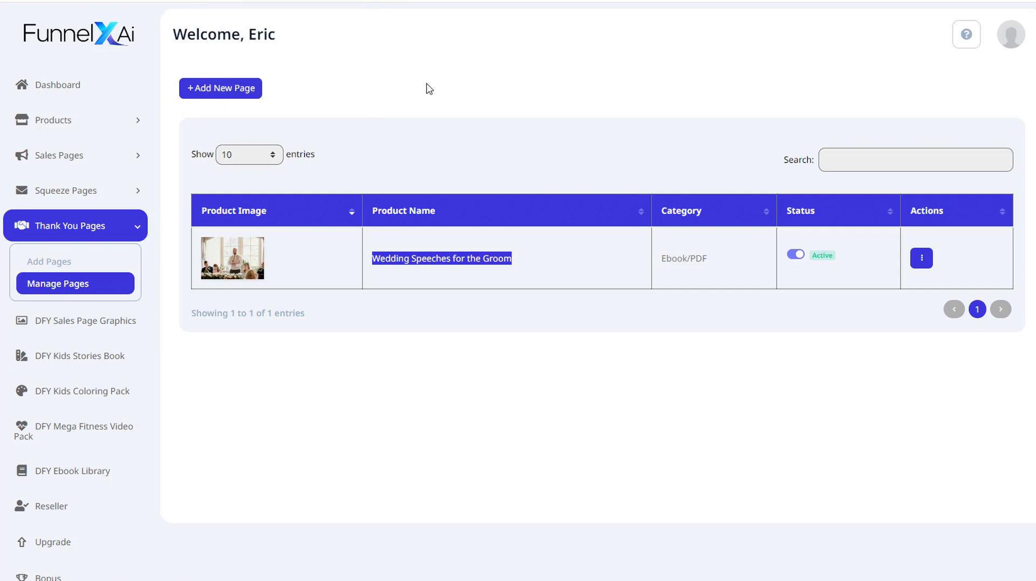
{"action": "left_click", "coordinate": [131, 156]}
{"action": "left_click", "coordinate": [68, 216]}
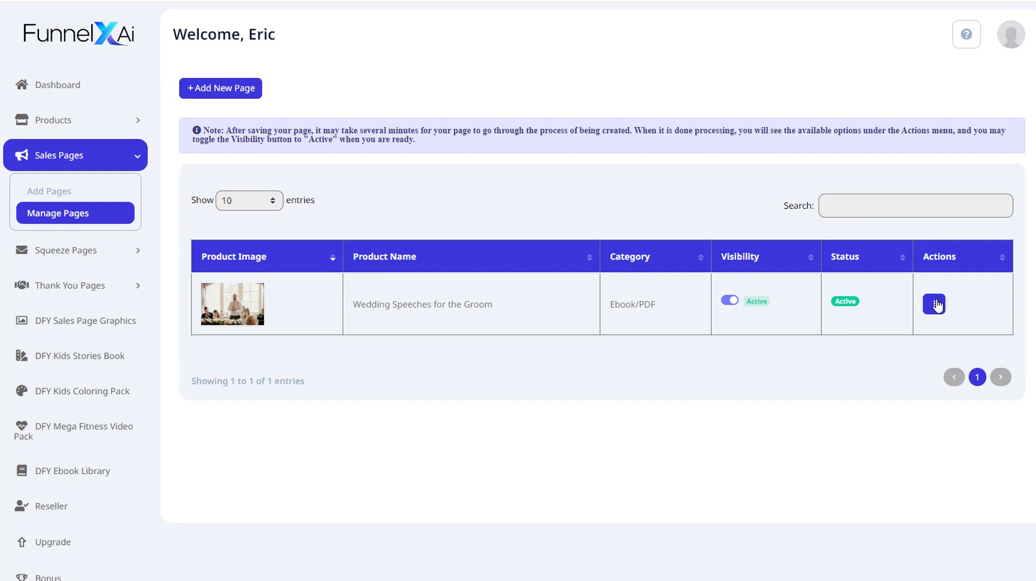
{"action": "left_click", "coordinate": [936, 306]}
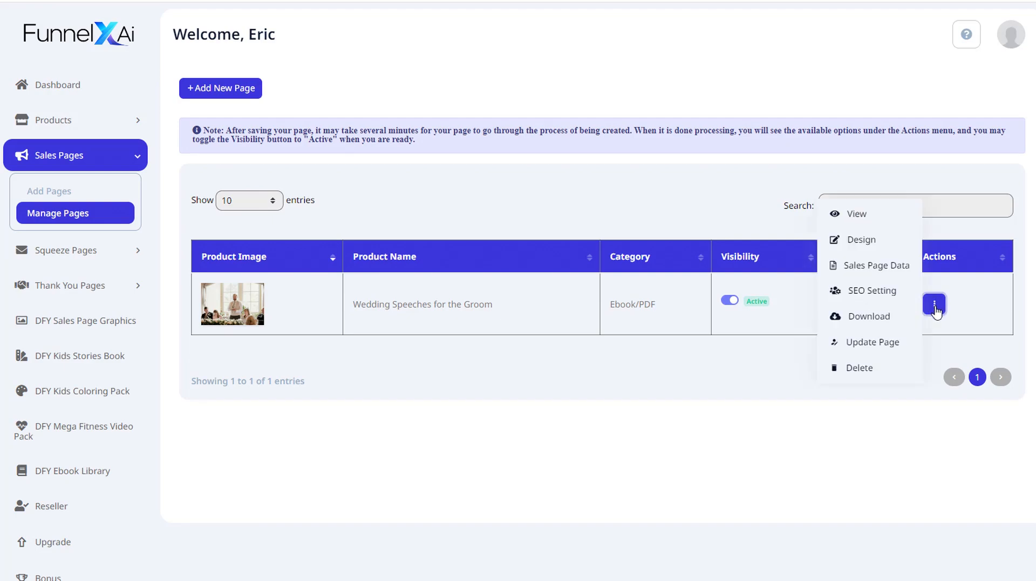
{"action": "left_click", "coordinate": [842, 345]}
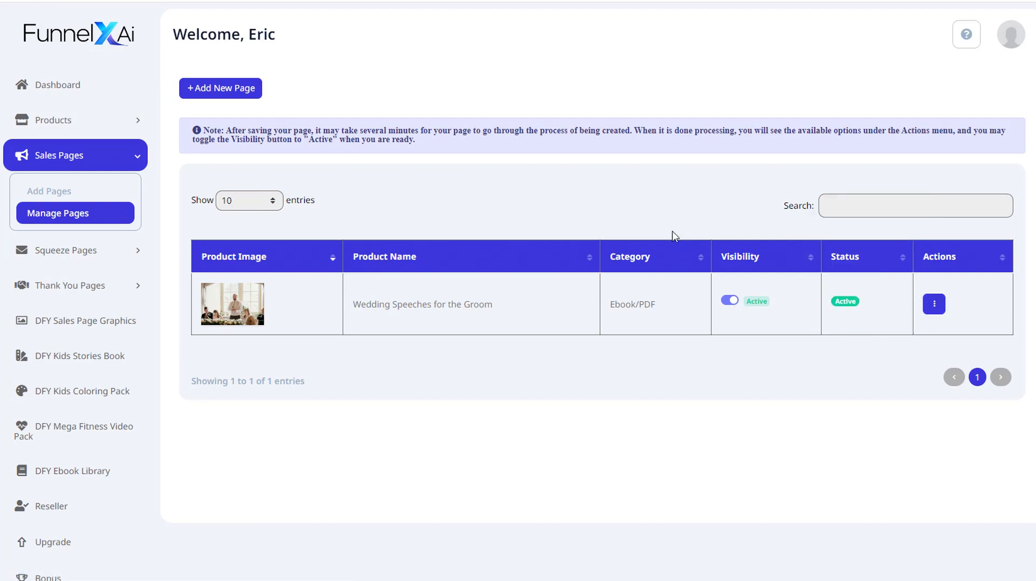
- Replace the Buy Button Code placeholder with the copied PayPal code, update the page and save the regeneration
{"action": "scroll", "coordinate": [284, 205], "scroll_direction": "down", "scroll_amount": 2}
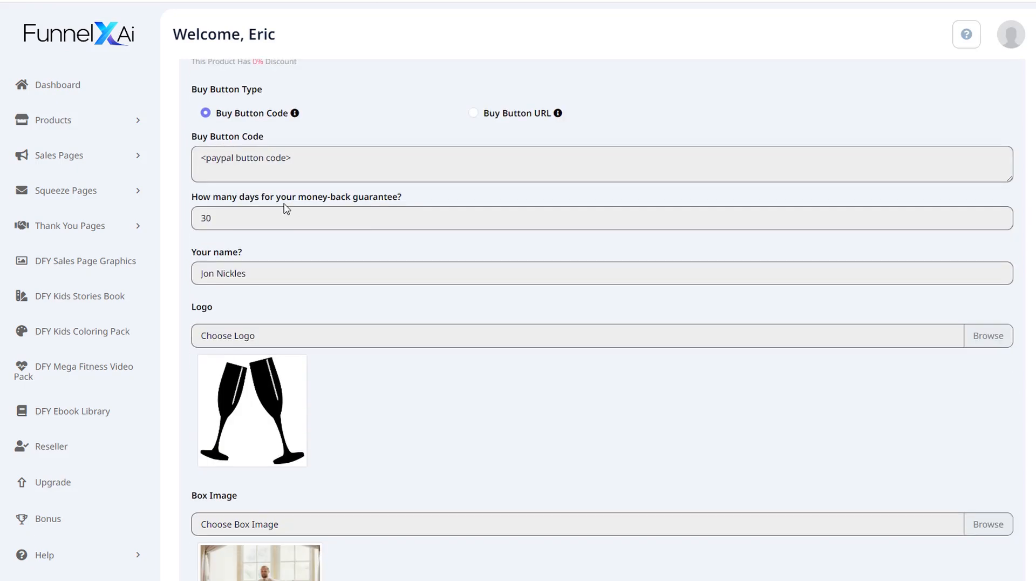
{"action": "scroll", "coordinate": [274, 282], "scroll_direction": "up", "scroll_amount": 3}
{"action": "triple_click", "coordinate": [303, 345]}
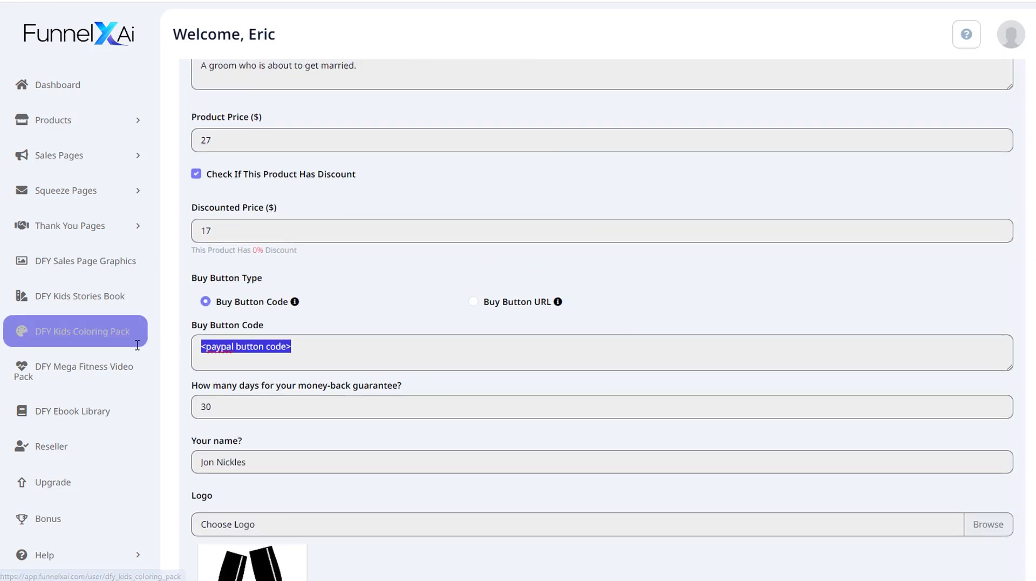
{"action": "key", "text": "ctrl+v"}
{"action": "scroll", "coordinate": [389, 378], "scroll_direction": "down", "scroll_amount": 5}
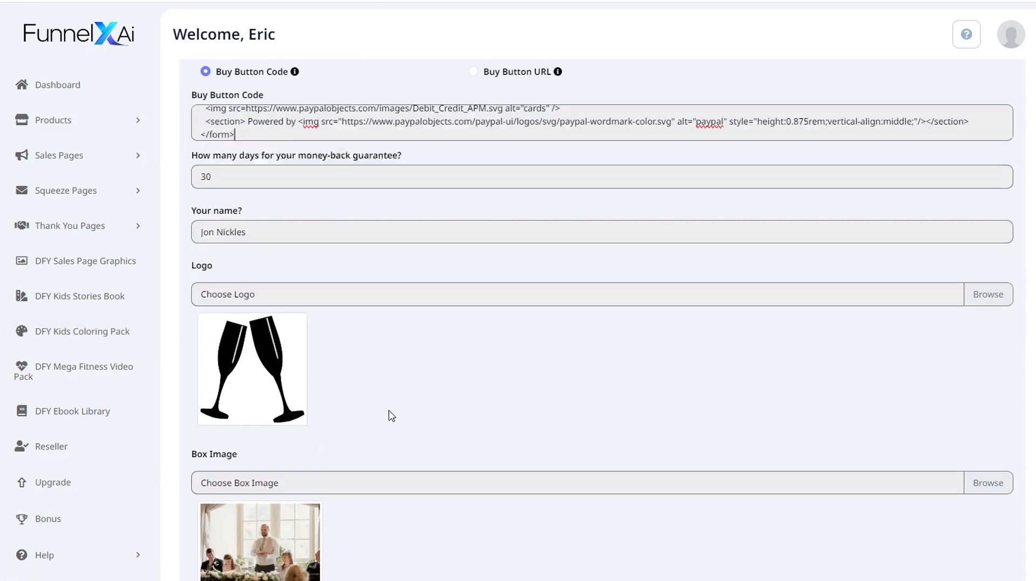
{"action": "scroll", "coordinate": [396, 442], "scroll_direction": "down", "scroll_amount": 2}
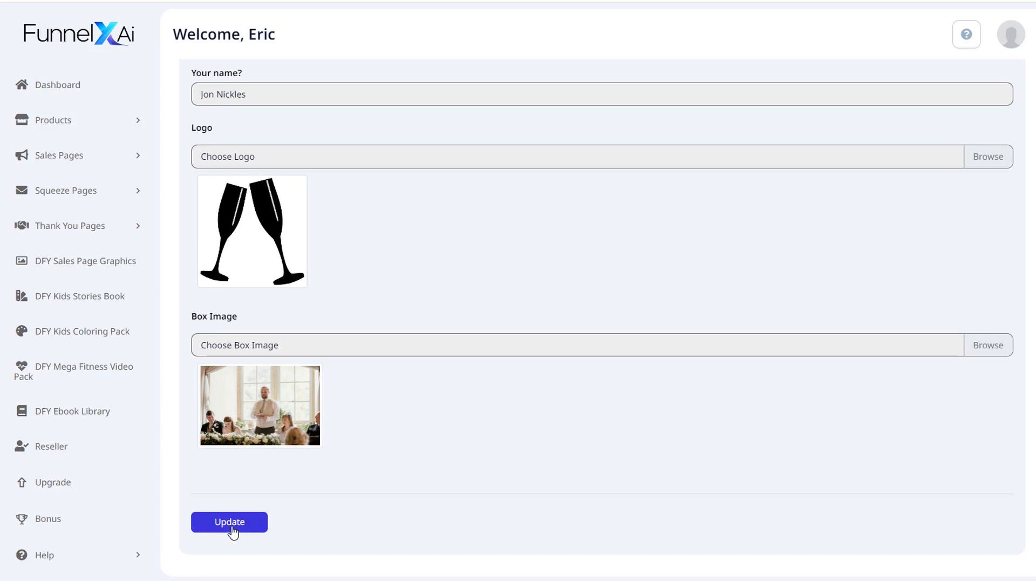
{"action": "left_click", "coordinate": [231, 527]}
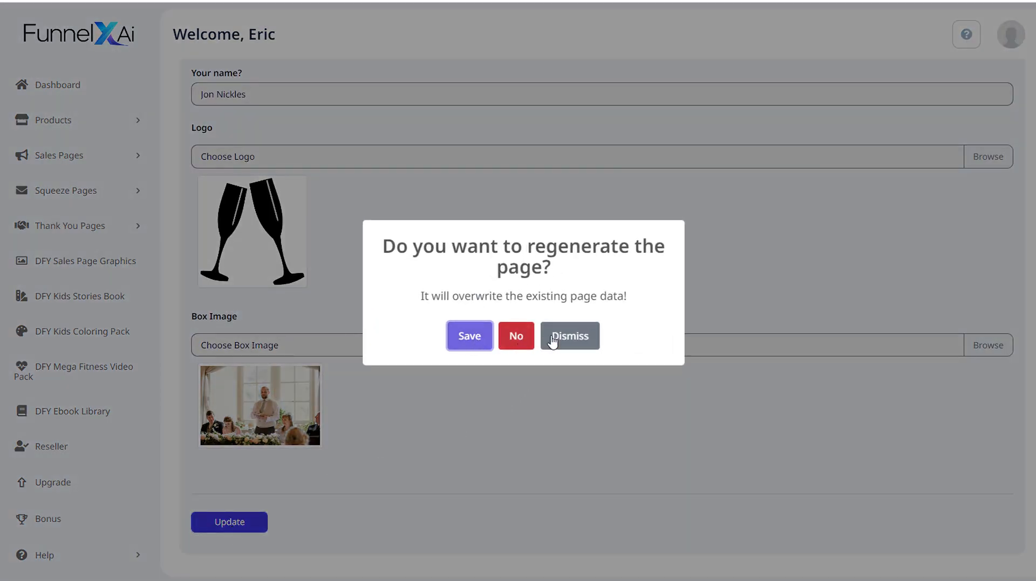
{"action": "left_click", "coordinate": [470, 337]}
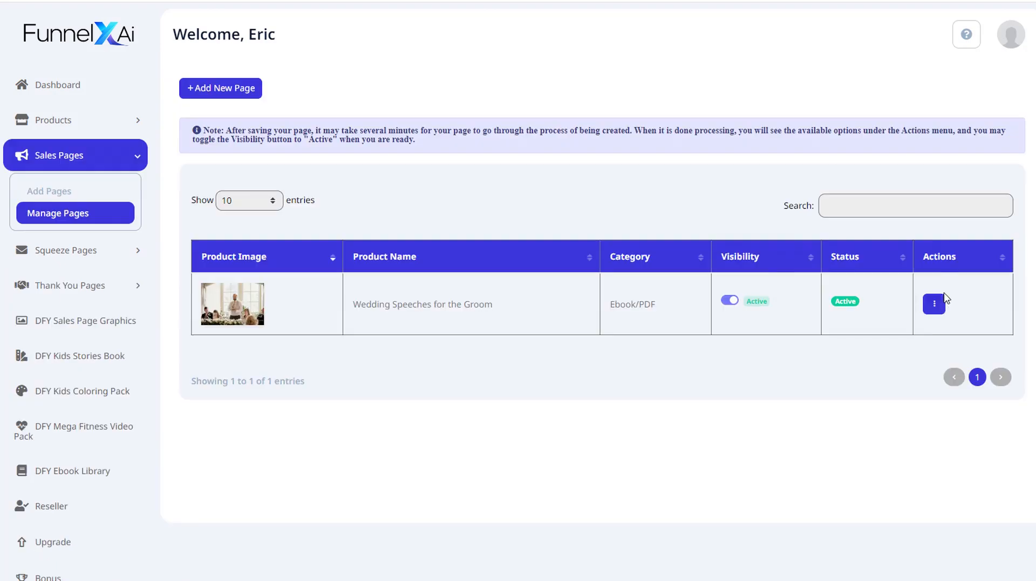
- Open the sales page in view mode and scroll through it to the buy button
{"action": "left_click", "coordinate": [936, 305]}
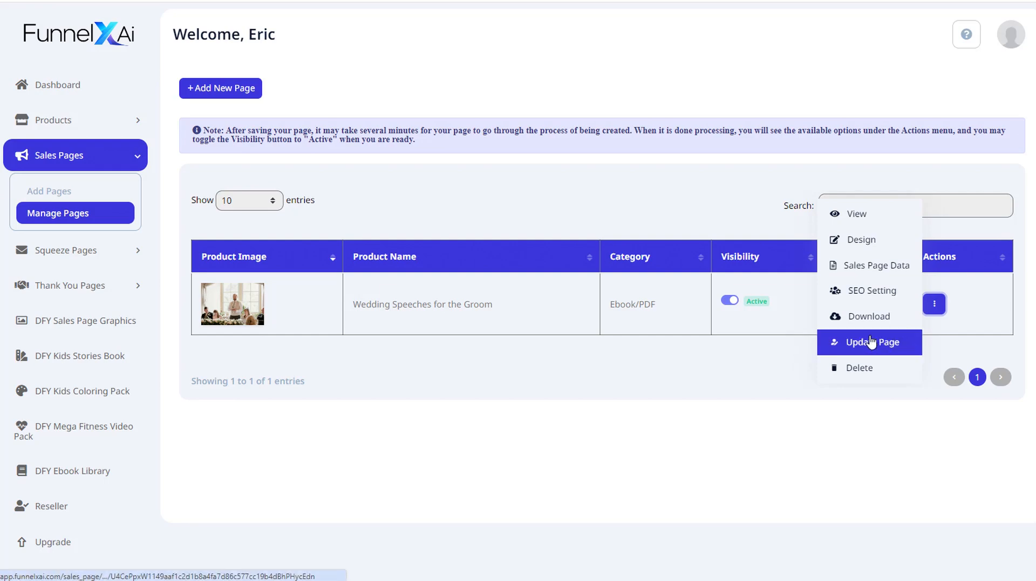
{"action": "left_click", "coordinate": [935, 303]}
{"action": "left_click", "coordinate": [935, 303]}
{"action": "left_click", "coordinate": [867, 219]}
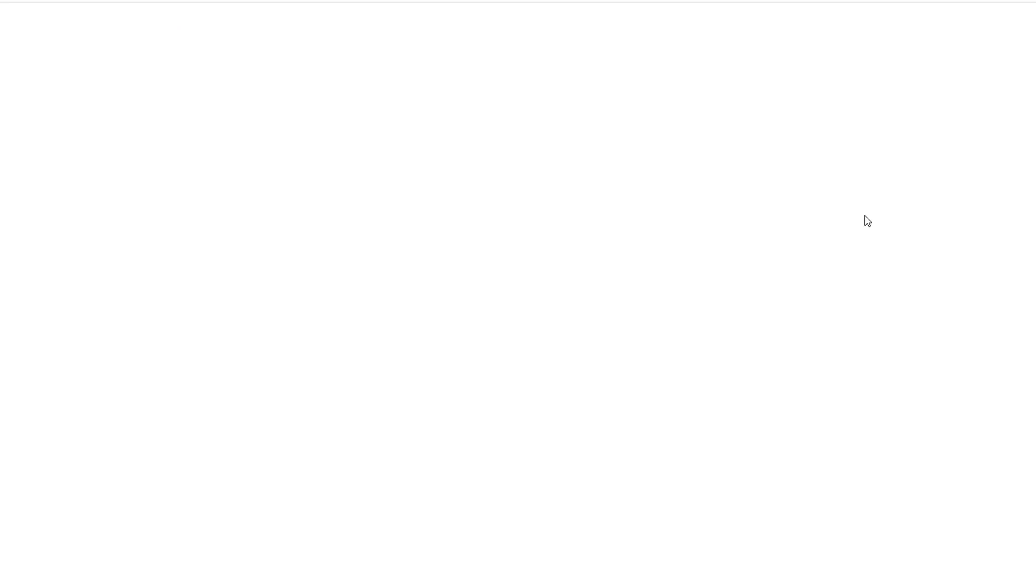
{"action": "scroll", "coordinate": [518, 291], "scroll_direction": "down", "scroll_amount": 15}
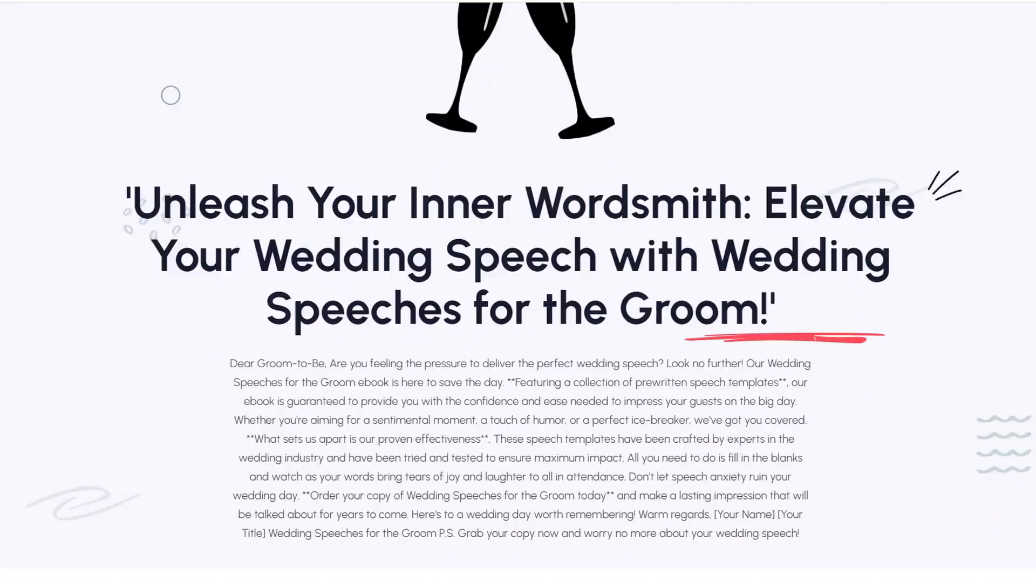
{"action": "scroll", "coordinate": [518, 290], "scroll_direction": "down", "scroll_amount": 7}
{"action": "scroll", "coordinate": [518, 290], "scroll_direction": "down", "scroll_amount": 1}
{"action": "scroll", "coordinate": [519, 291], "scroll_direction": "up", "scroll_amount": 1}
{"action": "scroll", "coordinate": [376, 58], "scroll_direction": "down", "scroll_amount": 7}
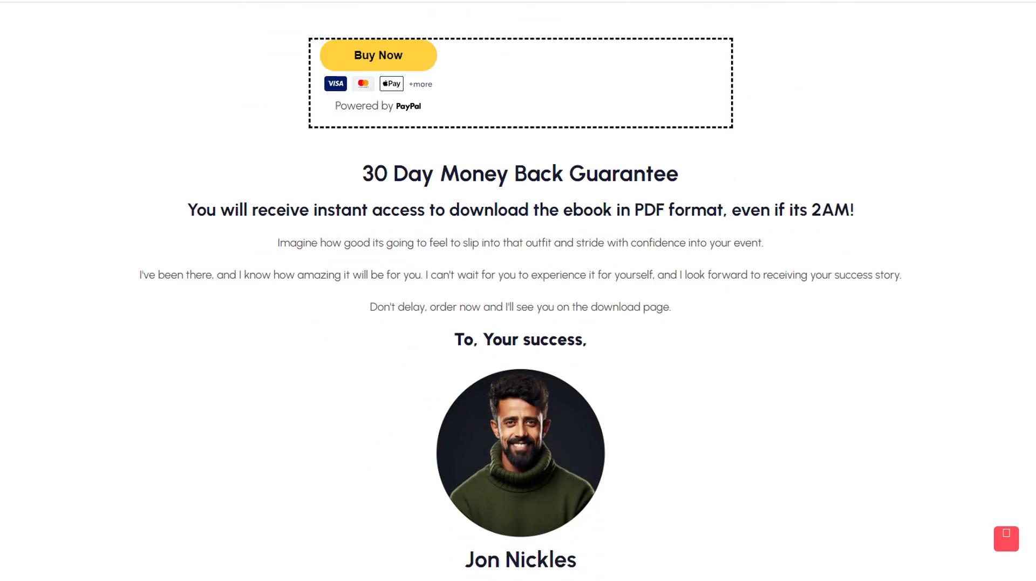
- Test the Buy Now button and inspect the PayPal checkout for the product
{"action": "left_click", "coordinate": [376, 60]}
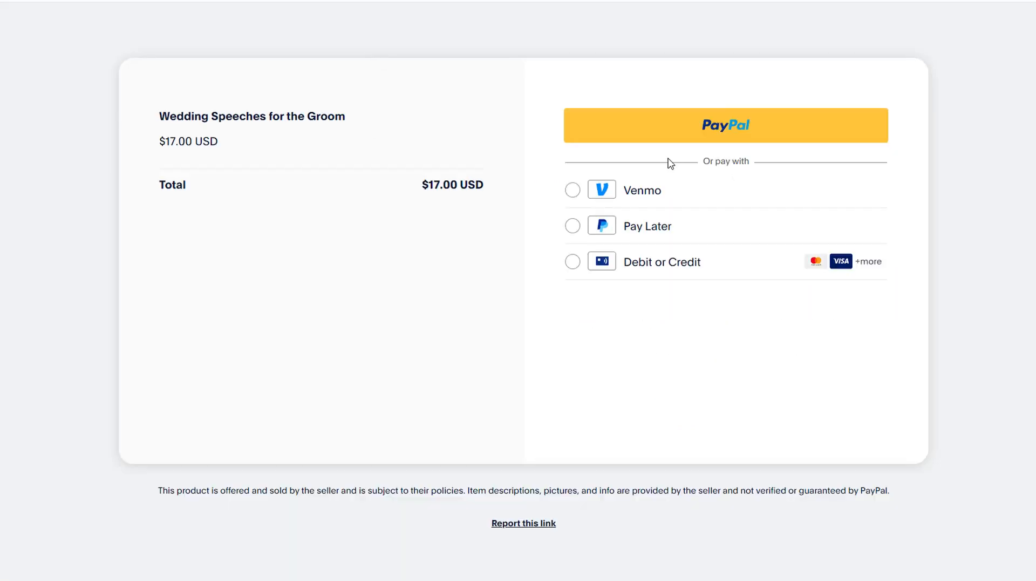
{"action": "left_click_drag", "start_coordinate": [161, 119], "coordinate": [355, 123]}
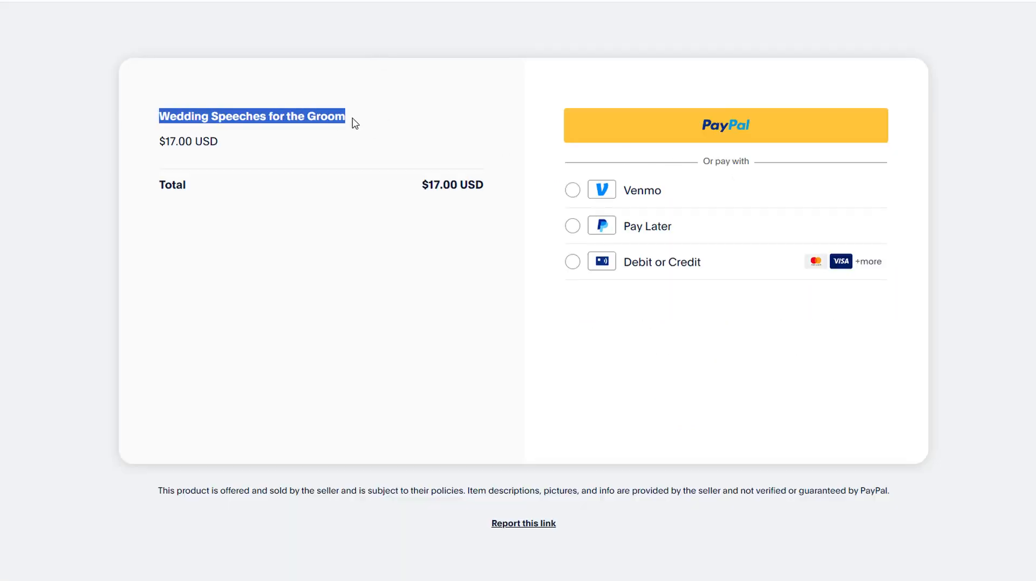
{"action": "left_click", "coordinate": [367, 283]}
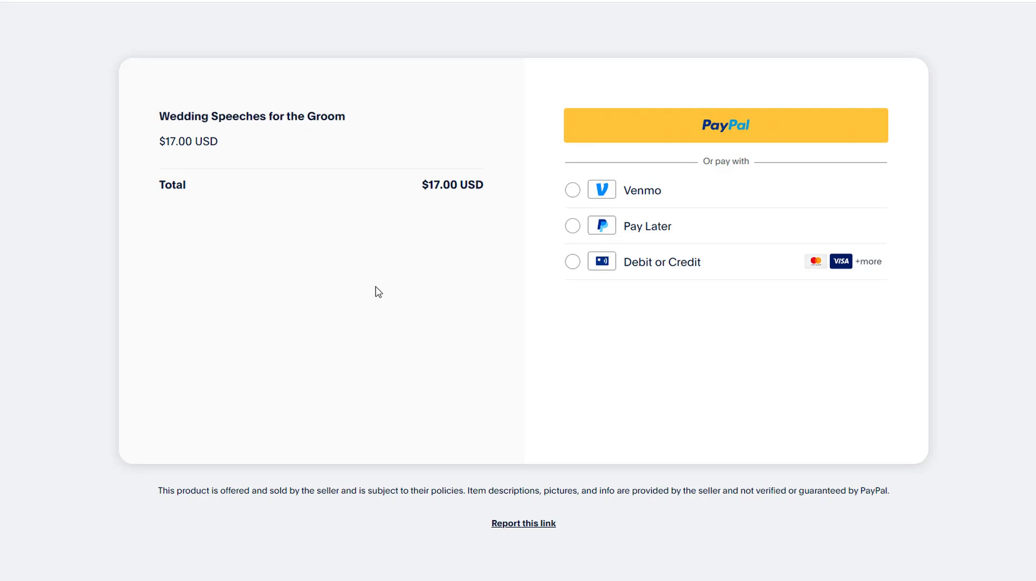